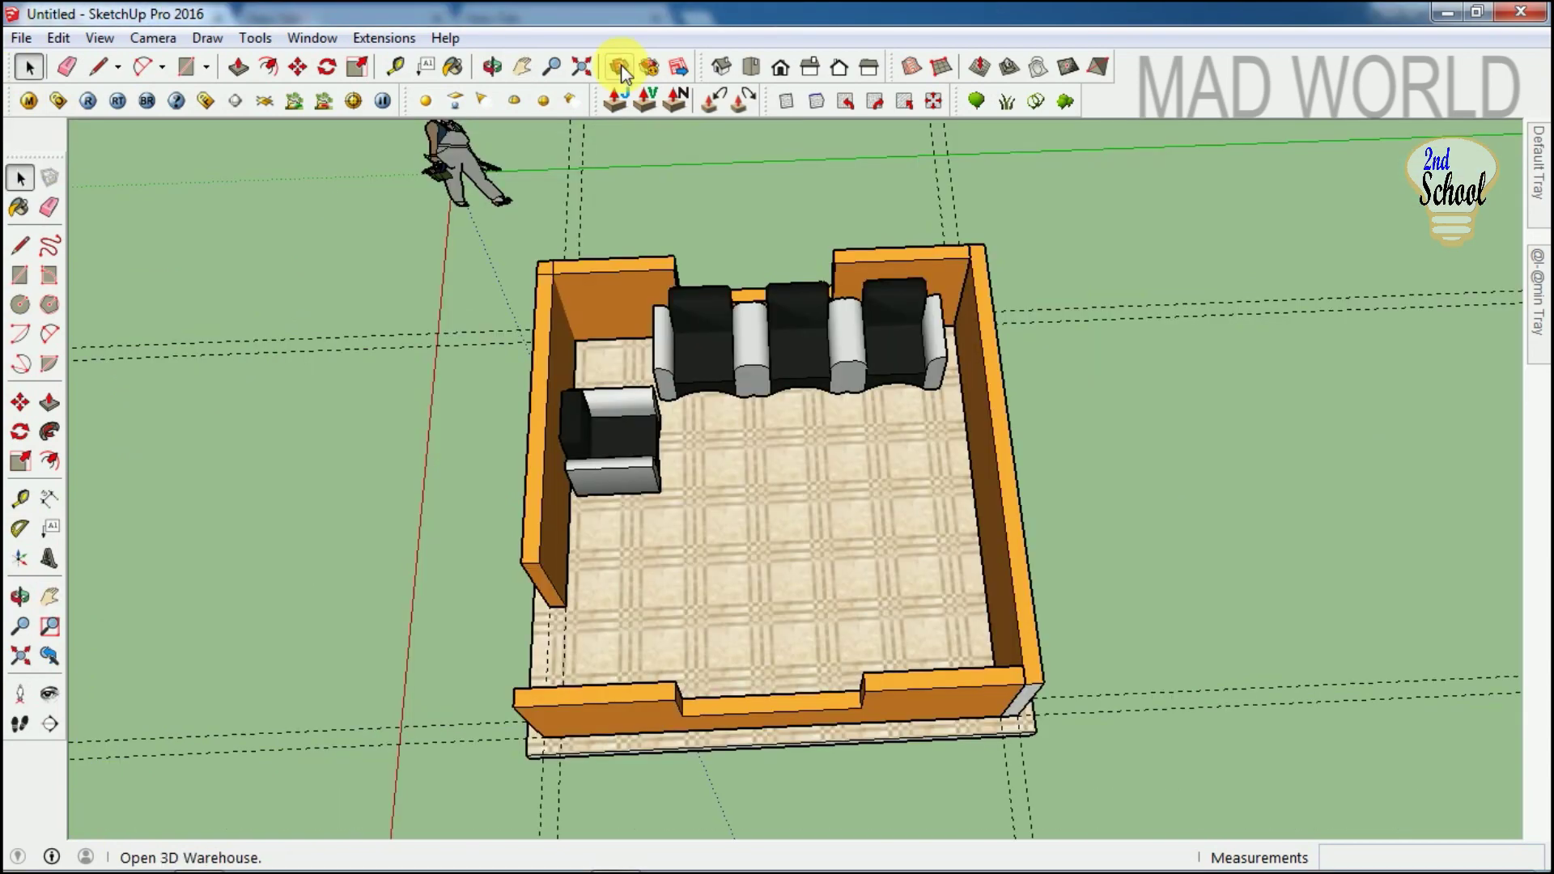
Search 3D Warehouse for 'window' models.
{"action": "left_click", "coordinate": [620, 66]}
{"action": "type", "text": "window"}
{"action": "left_click", "coordinate": [275, 190]}
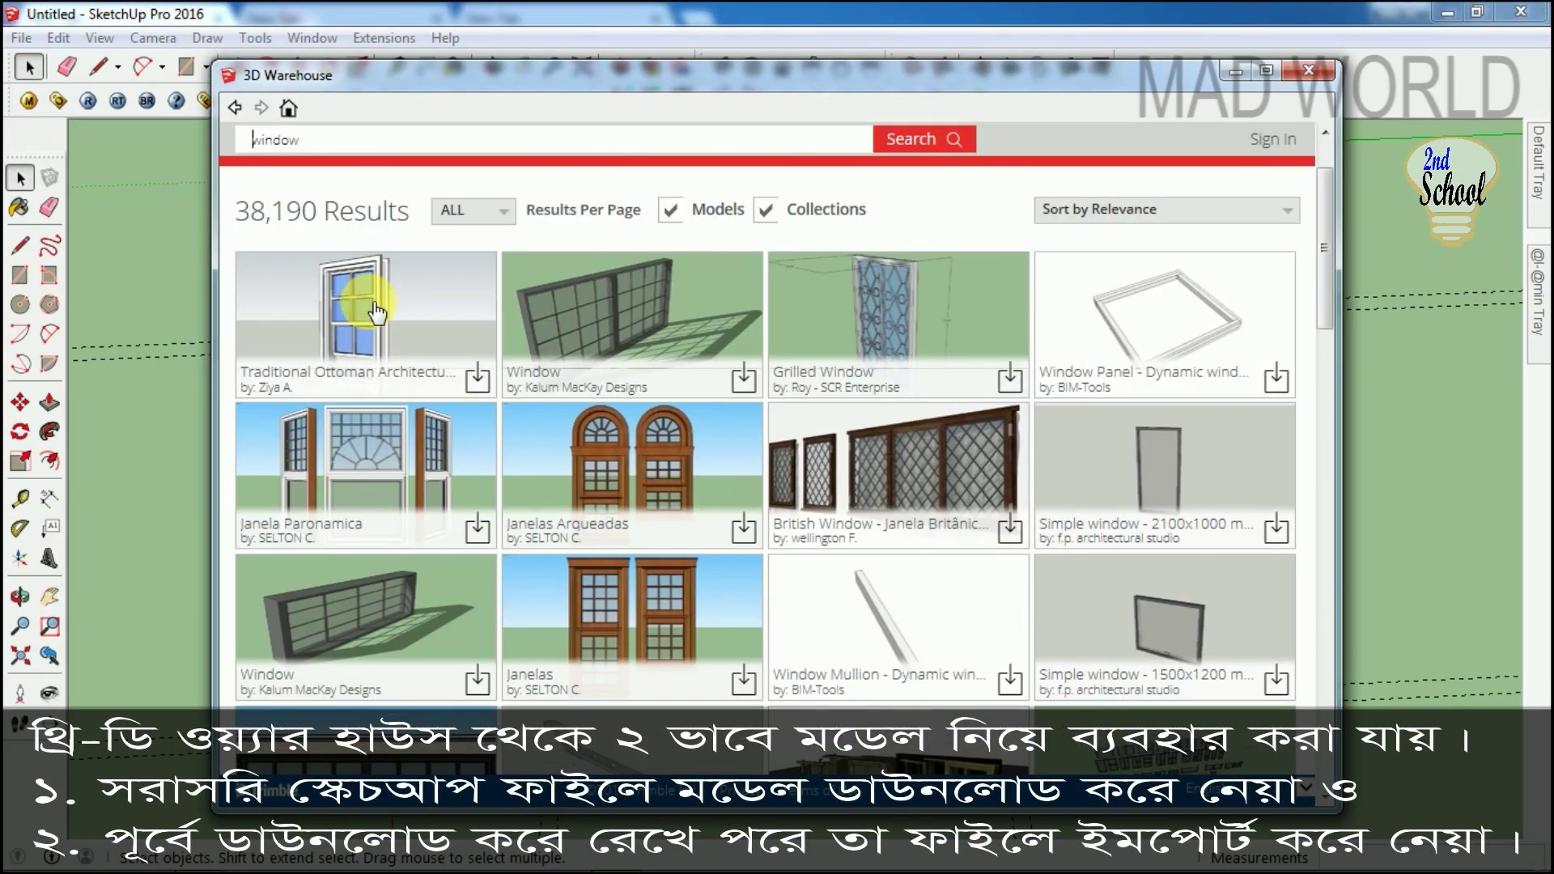
Download a window model into the room, then browse saved model files and orbit the view.
{"action": "left_click", "coordinate": [476, 378]}
{"action": "left_click", "coordinate": [722, 706]}
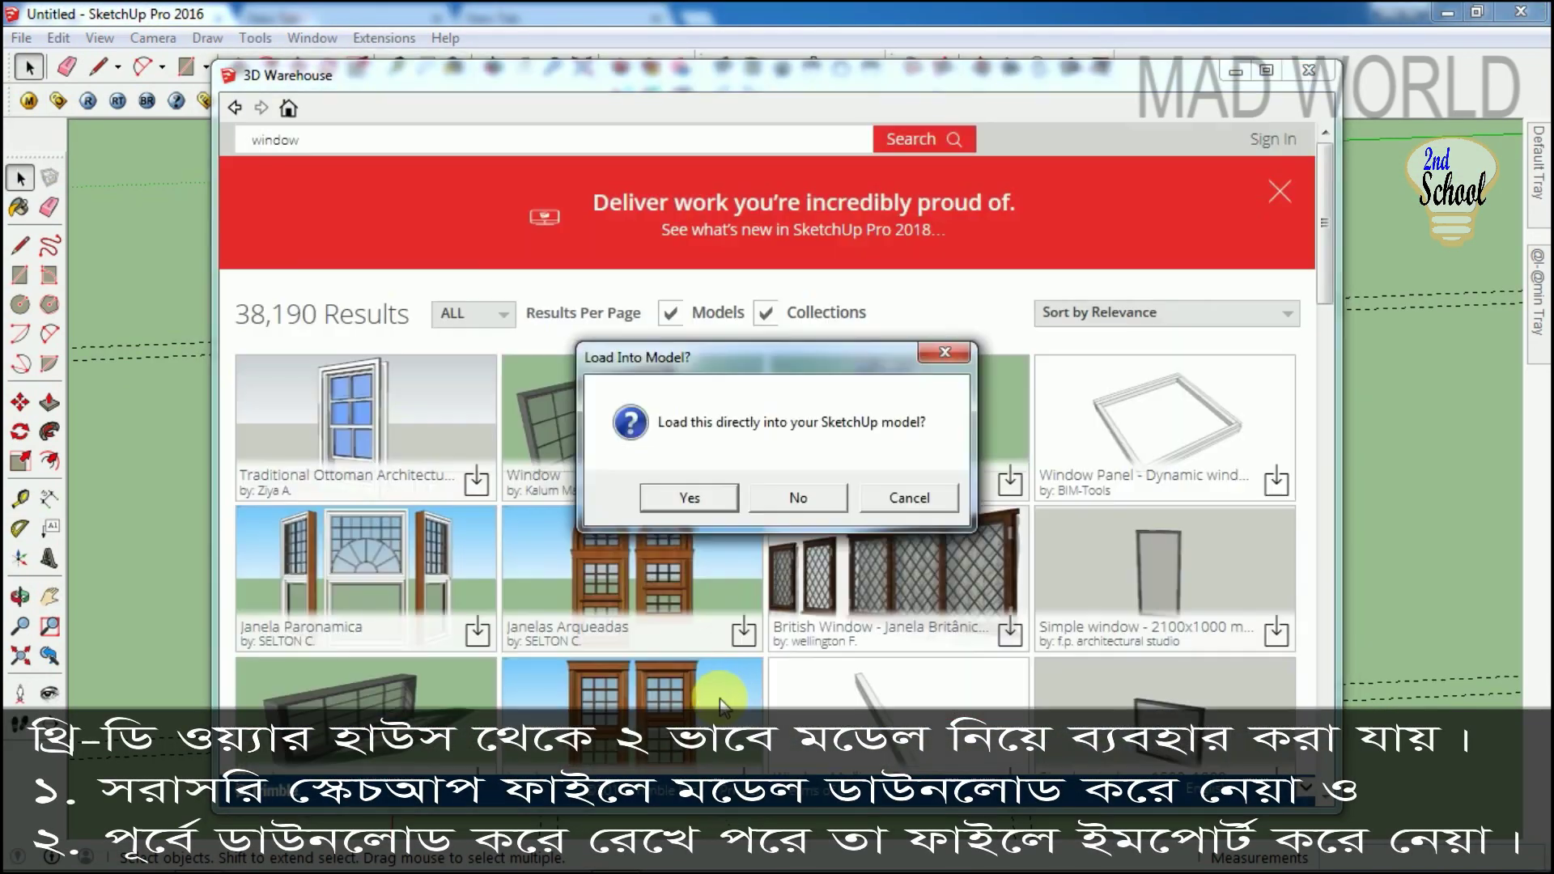
{"action": "left_click", "coordinate": [688, 498]}
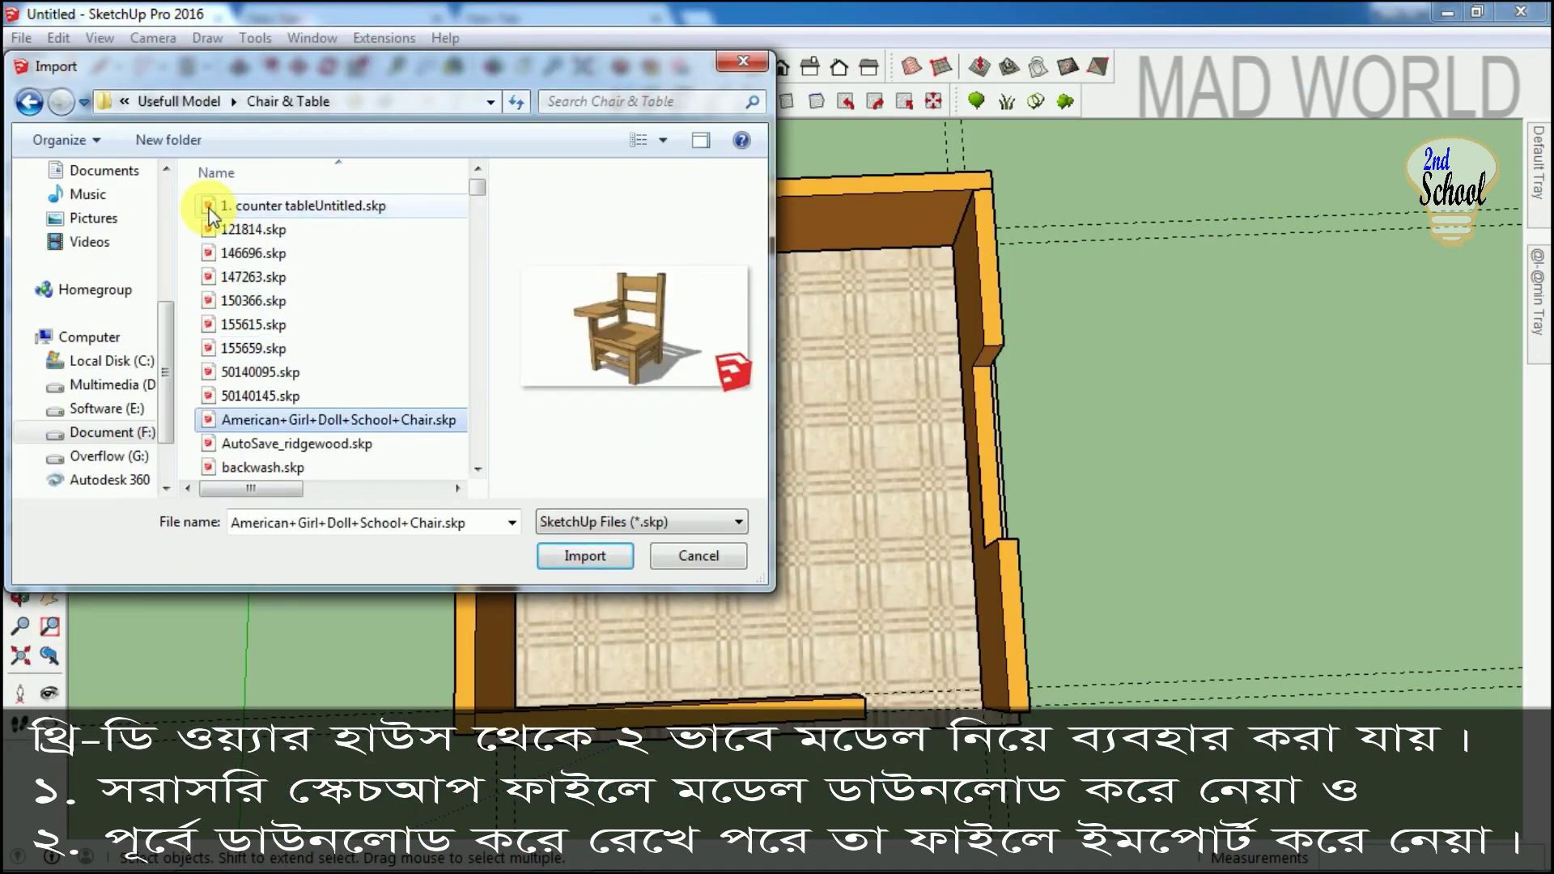
{"action": "key", "text": "Down"}
{"action": "key", "text": "Down"}
{"action": "key", "text": "Down"}
{"action": "key", "text": "Down"}
{"action": "key", "text": "Down"}
{"action": "key", "text": "Down"}
{"action": "key", "text": "Down"}
{"action": "key", "text": "Down"}
{"action": "key", "text": "Down"}
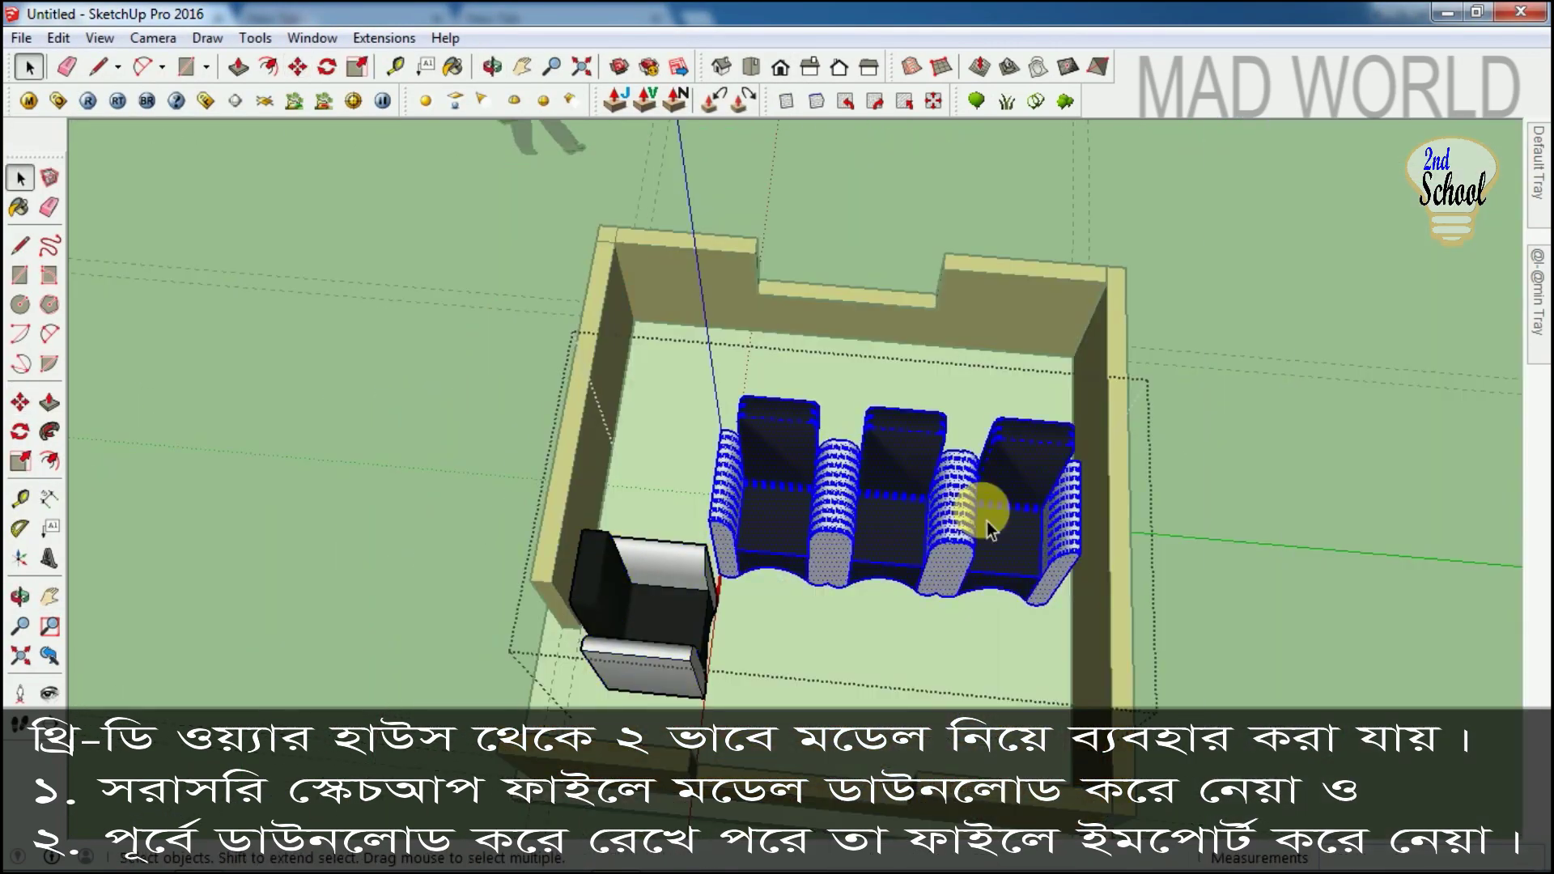
{"action": "mouse_move", "coordinate": [988, 642]}
{"action": "middle_mouse_down"}
{"action": "mouse_move", "coordinate": [843, 497]}
{"action": "mouse_move", "coordinate": [1051, 319]}
{"action": "mouse_move", "coordinate": [784, 369]}
{"action": "middle_mouse_up"}
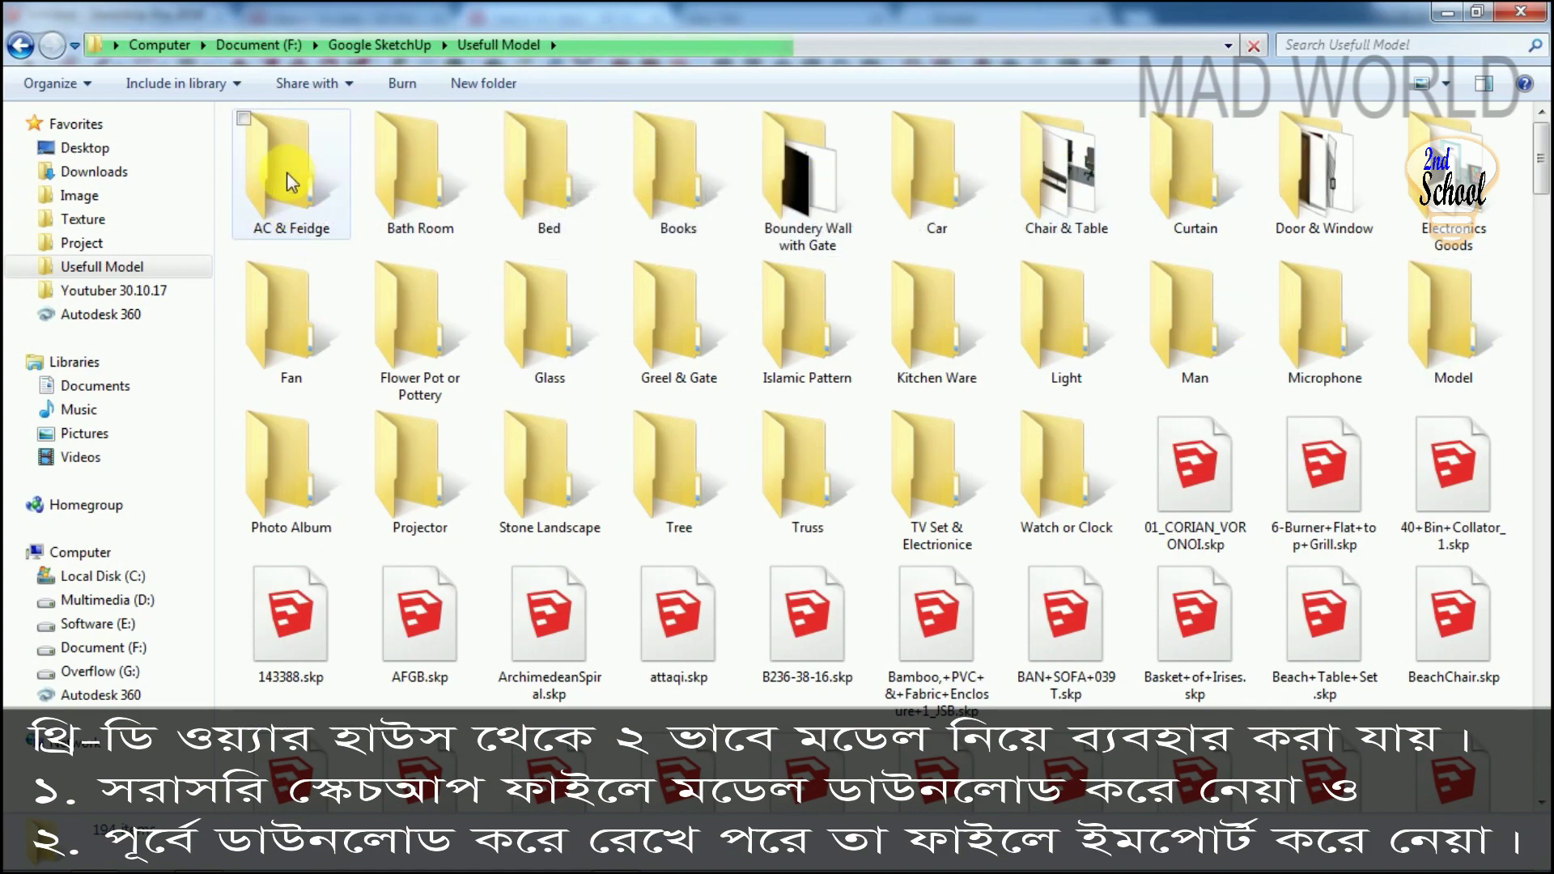
Browse the AC & Feidge and Bed folders in the Usefull Model library.
{"action": "double_click", "coordinate": [292, 182]}
{"action": "key", "text": "BackSpace"}
{"action": "double_click", "coordinate": [549, 174]}
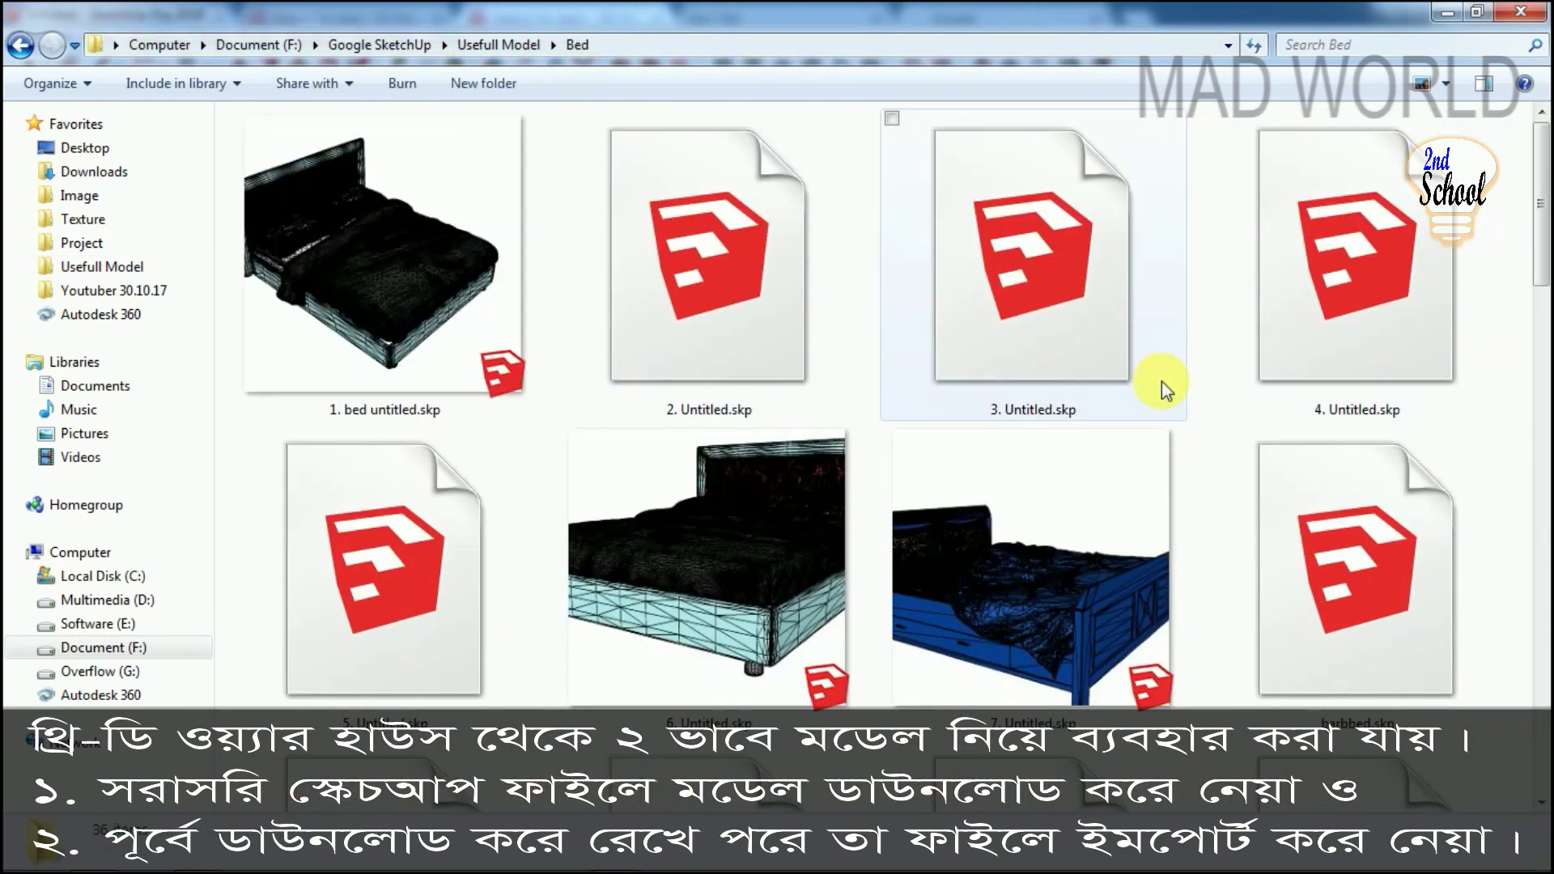
{"action": "scroll", "coordinate": [1165, 391], "scroll_direction": "down", "scroll_amount": 5}
{"action": "key", "text": "BackSpace"}
Browse the Tree and Kitchen Ware folders, scrolling through their models.
{"action": "double_click", "coordinate": [583, 416]}
{"action": "scroll", "coordinate": [451, 597], "scroll_direction": "down", "scroll_amount": 2}
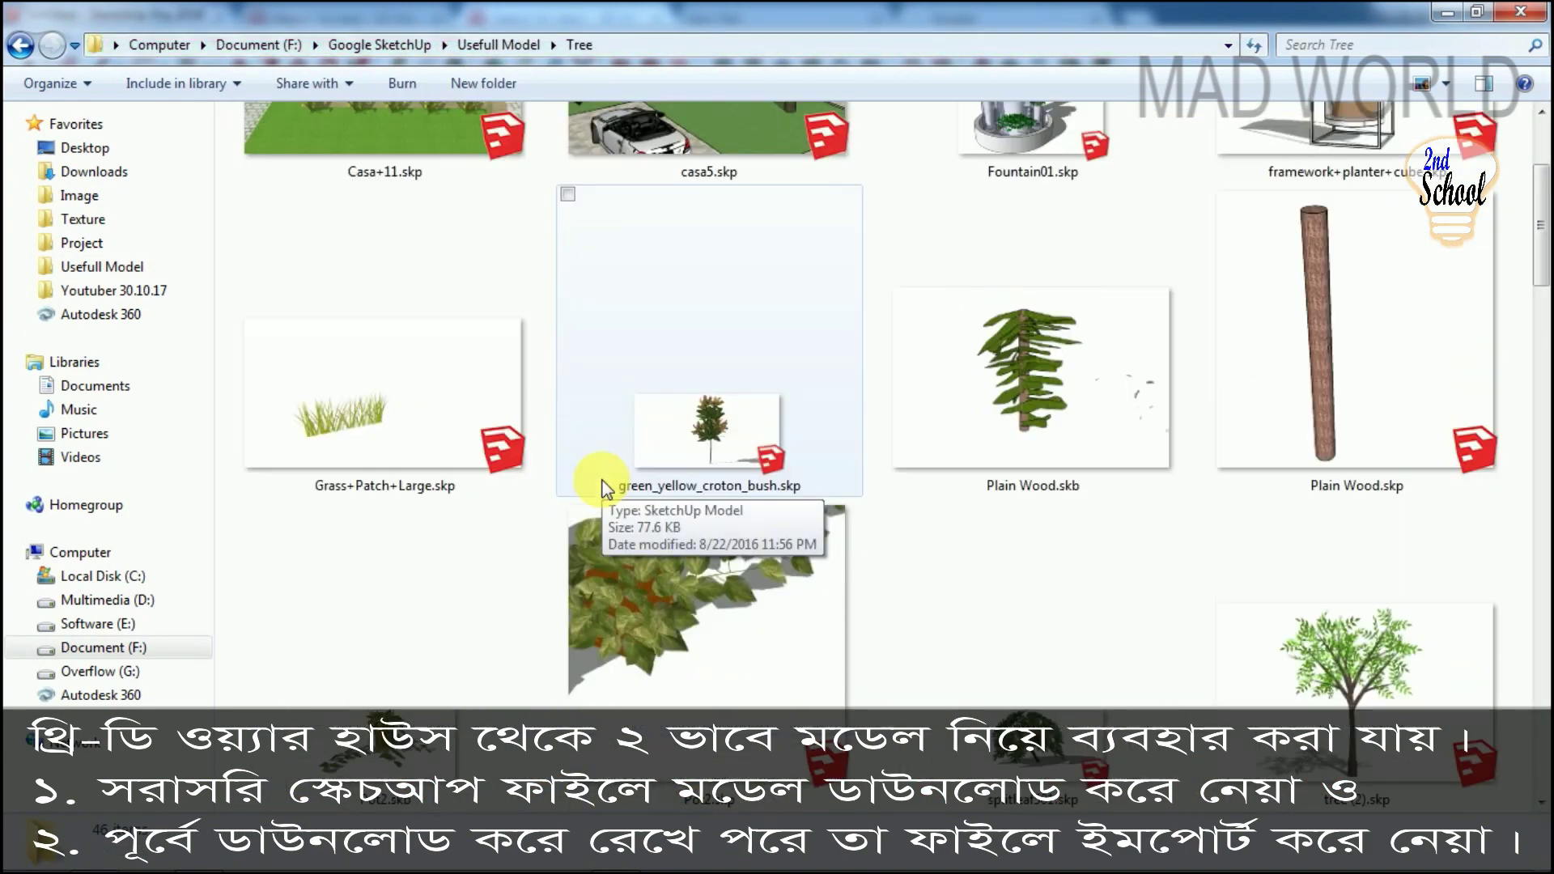
{"action": "scroll", "coordinate": [603, 488], "scroll_direction": "down", "scroll_amount": 5}
{"action": "scroll", "coordinate": [572, 538], "scroll_direction": "down", "scroll_amount": 5}
{"action": "key", "text": "BackSpace"}
{"action": "double_click", "coordinate": [308, 299]}
{"action": "scroll", "coordinate": [1262, 595], "scroll_direction": "down", "scroll_amount": 3}
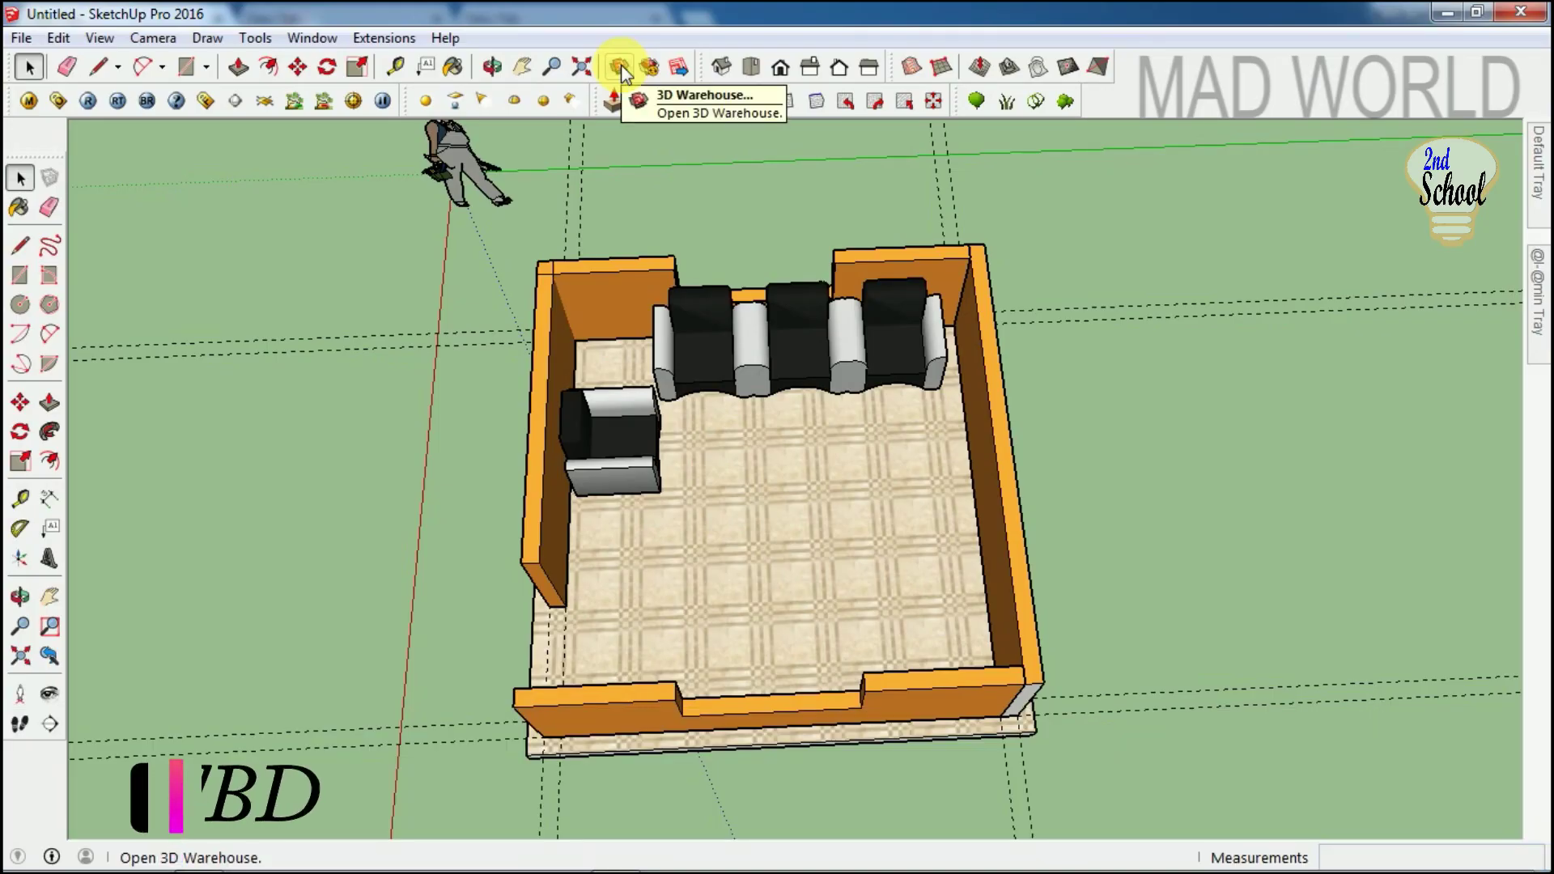
Search 3D Warehouse for 'window' and scroll through the 38,190 results.
{"action": "left_click", "coordinate": [617, 68]}
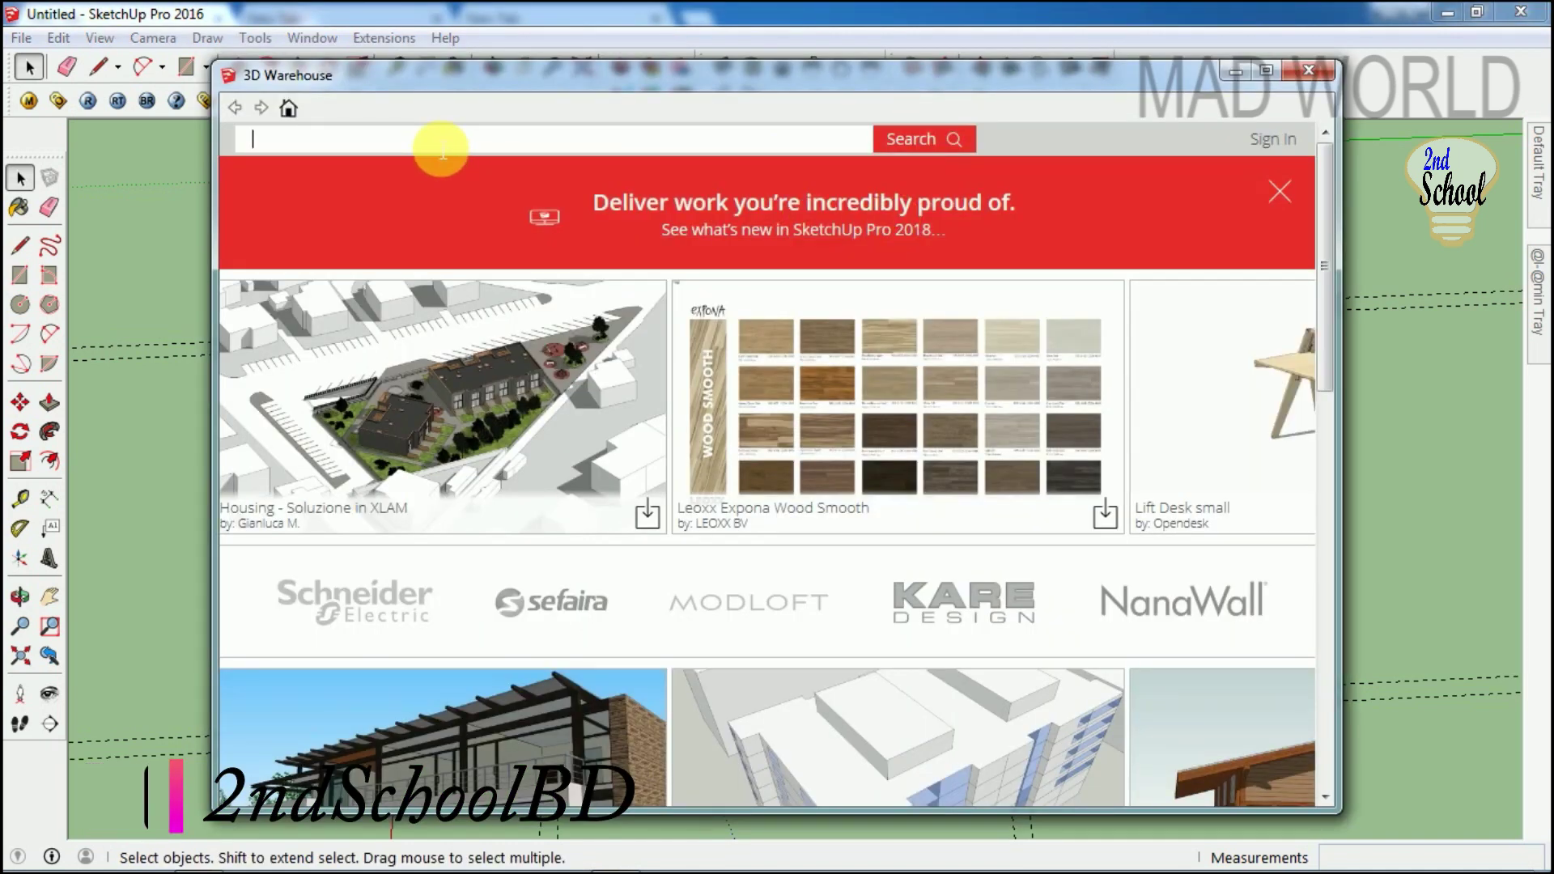
{"action": "type", "text": "win"}
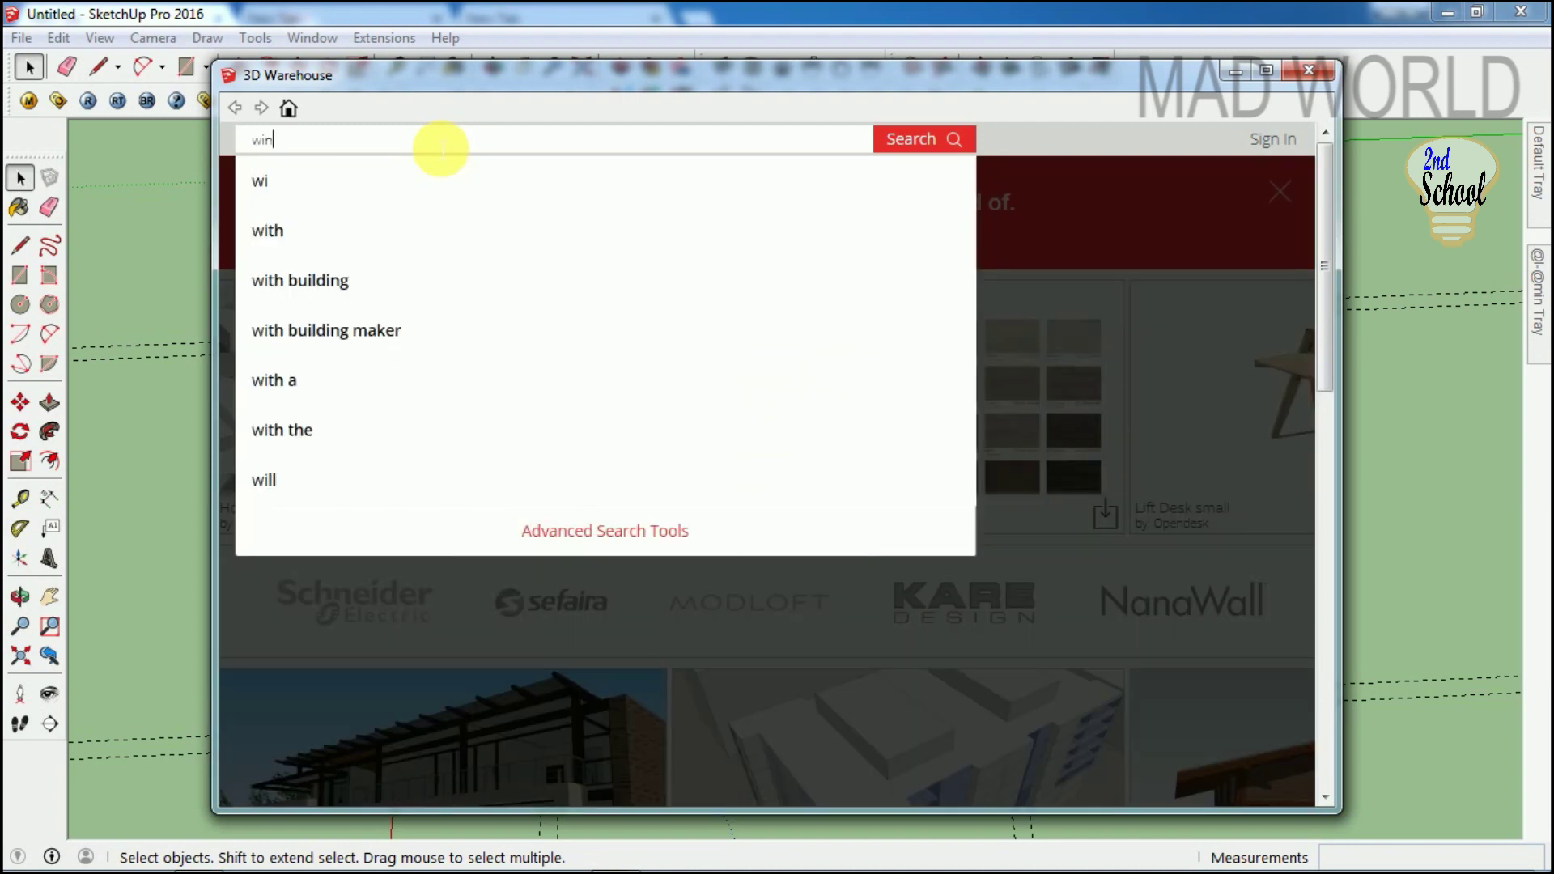
{"action": "type", "text": "dow"}
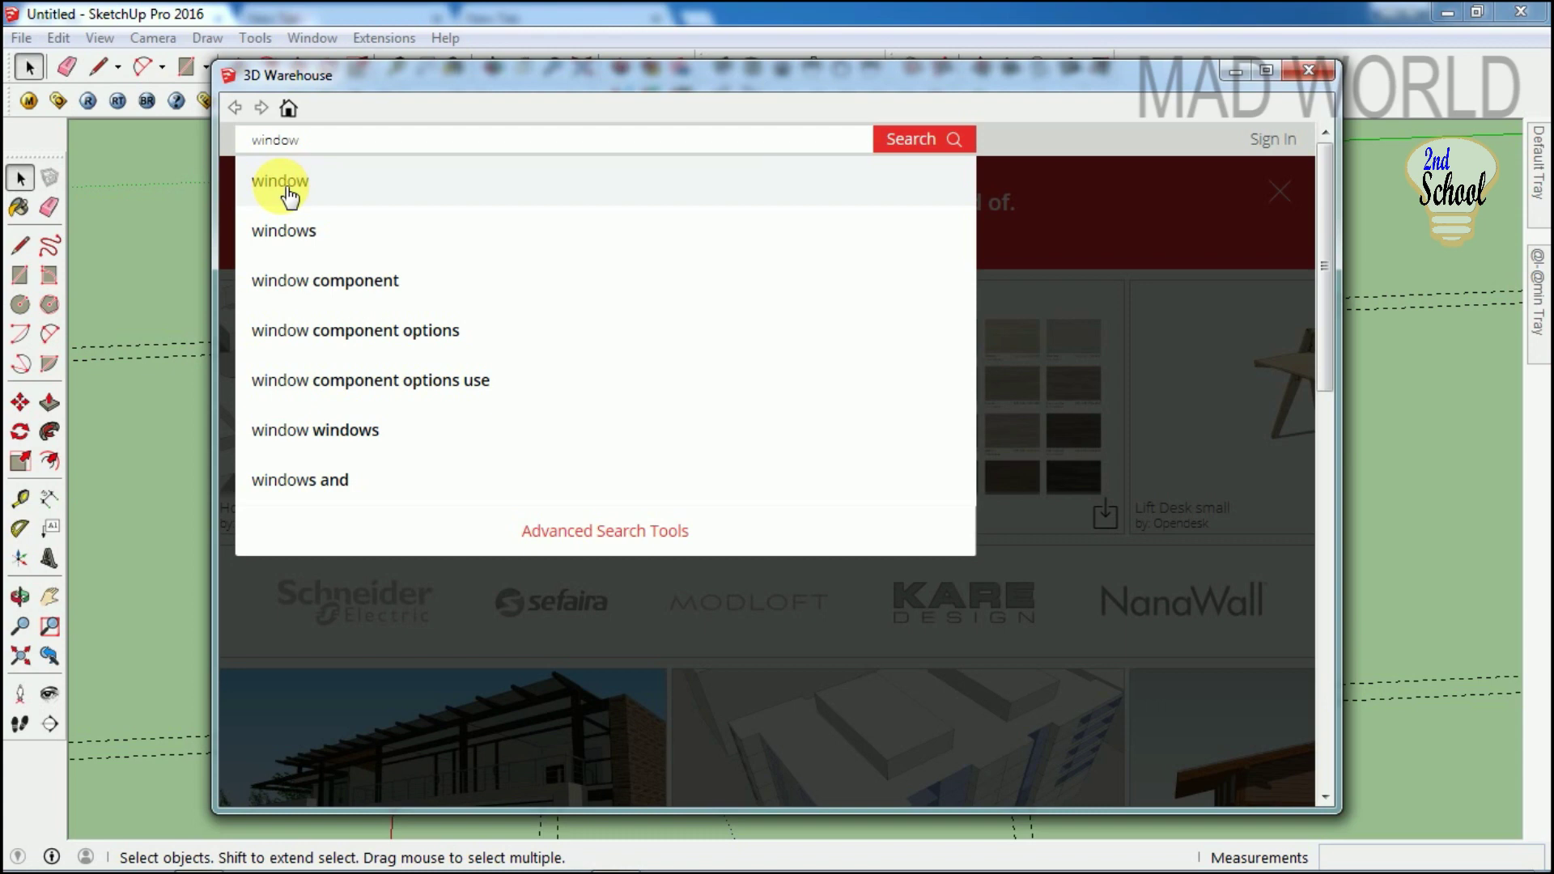
{"action": "left_click", "coordinate": [288, 195]}
{"action": "scroll", "coordinate": [1179, 503], "scroll_direction": "down", "scroll_amount": 2}
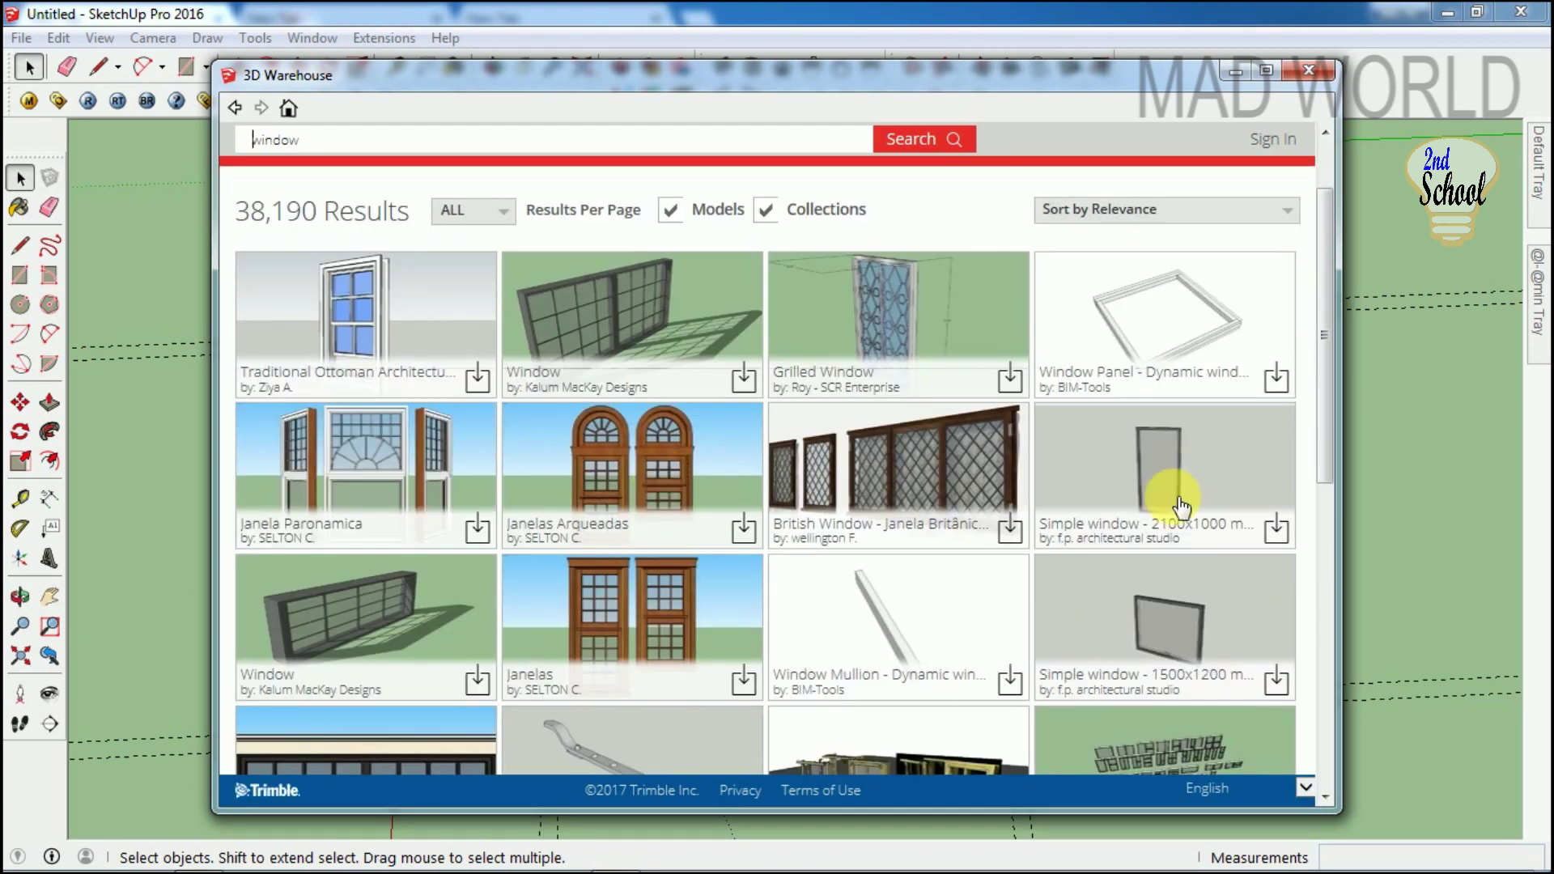
{"action": "scroll", "coordinate": [1145, 510], "scroll_direction": "down", "scroll_amount": 1}
{"action": "scroll", "coordinate": [1145, 510], "scroll_direction": "down", "scroll_amount": 1}
{"action": "scroll", "coordinate": [769, 522], "scroll_direction": "down", "scroll_amount": 1}
{"action": "scroll", "coordinate": [769, 522], "scroll_direction": "down", "scroll_amount": 1}
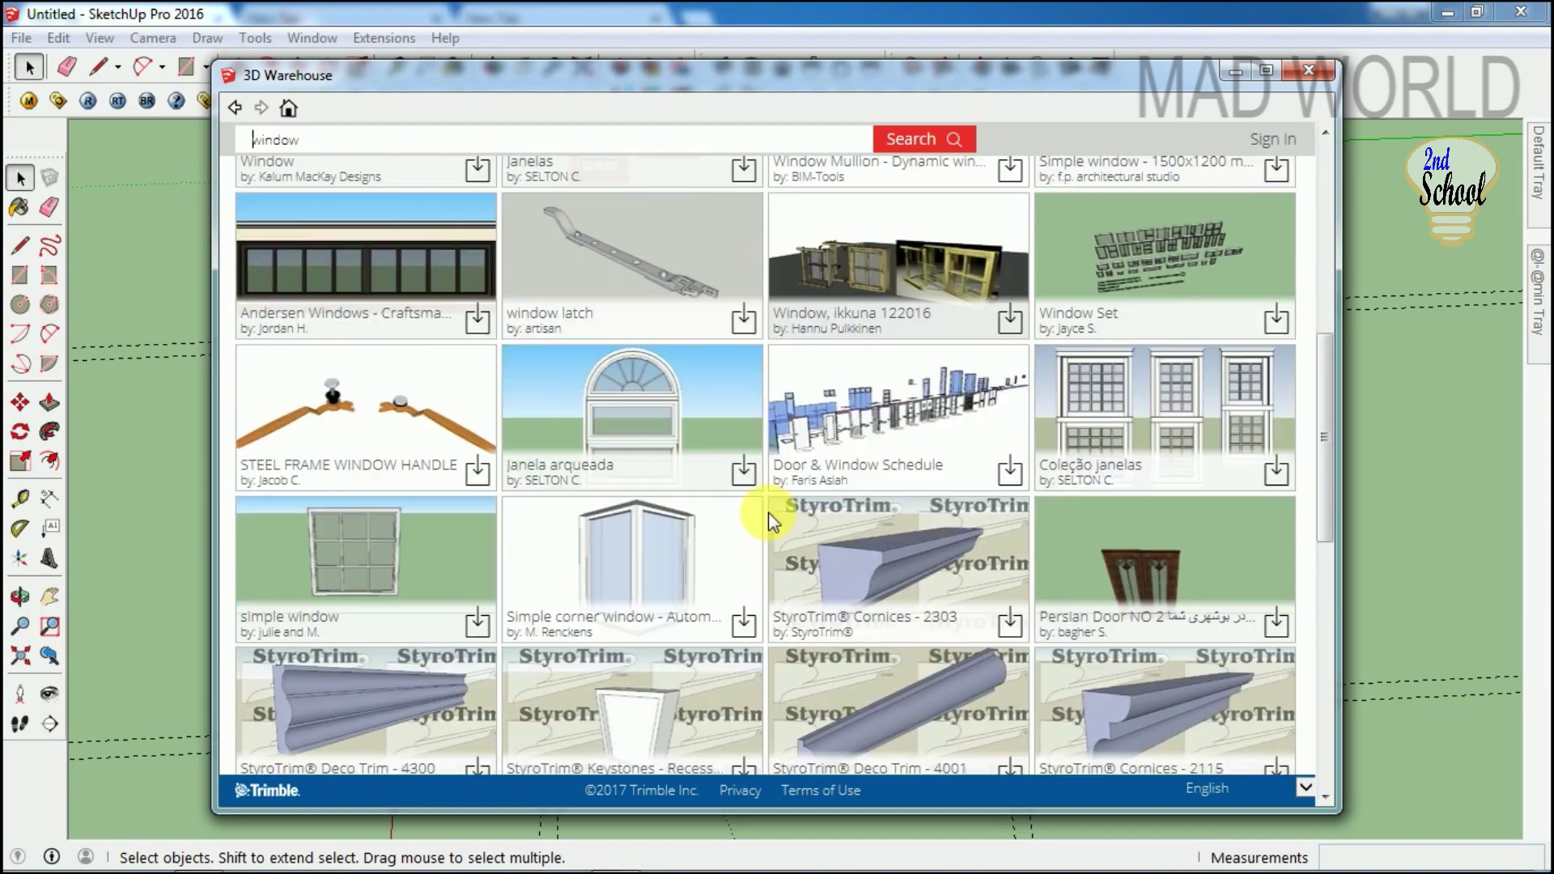
{"action": "scroll", "coordinate": [833, 534], "scroll_direction": "down", "scroll_amount": 2}
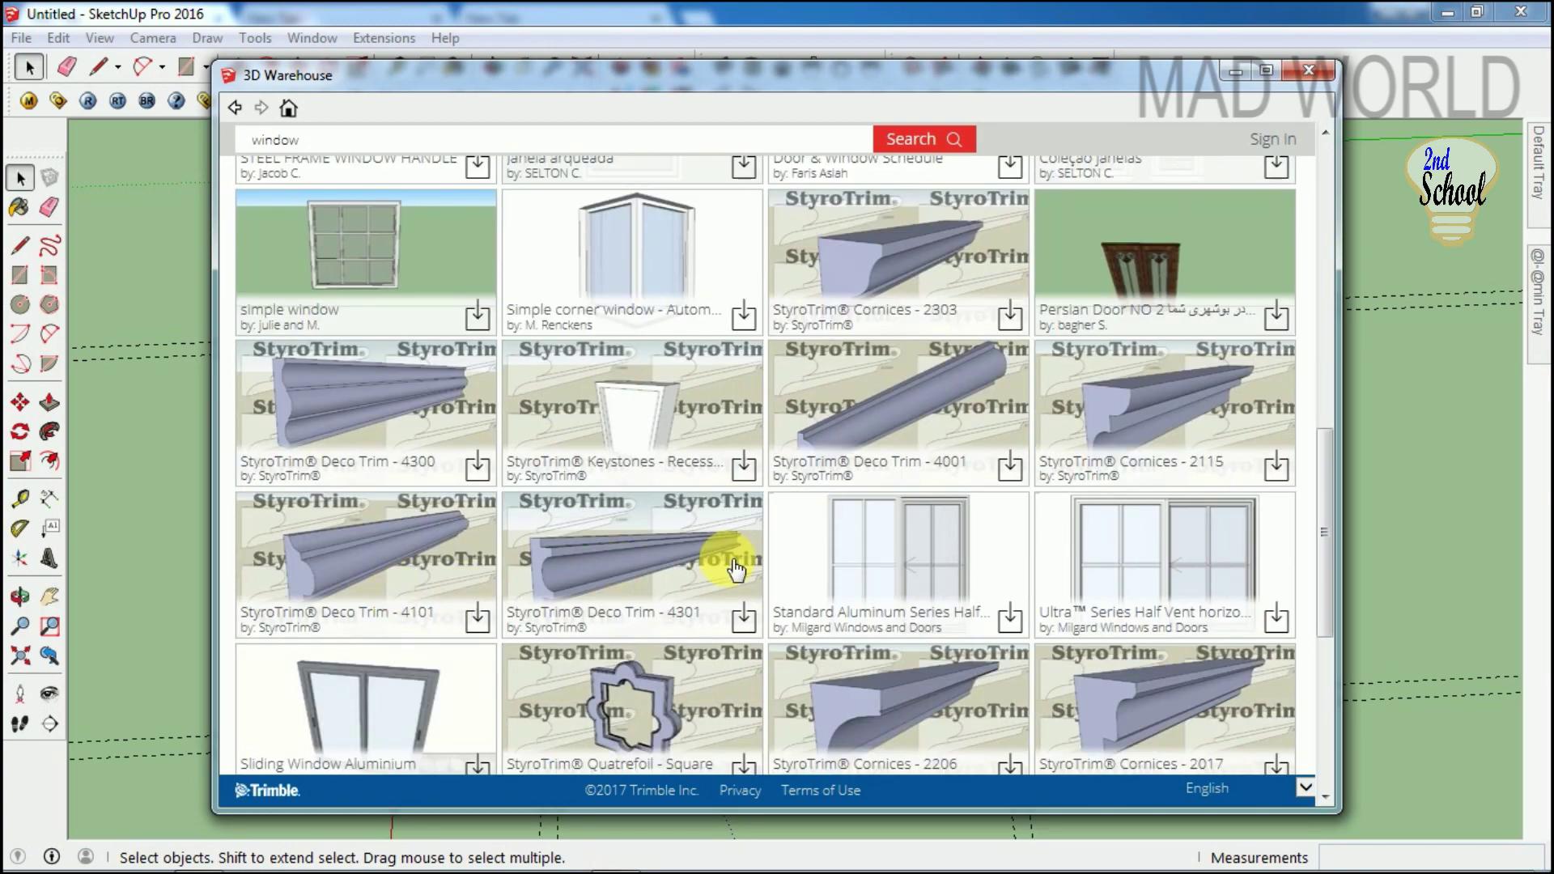
{"action": "scroll", "coordinate": [735, 569], "scroll_direction": "down", "scroll_amount": 1}
{"action": "scroll", "coordinate": [725, 554], "scroll_direction": "up", "scroll_amount": 4}
{"action": "scroll", "coordinate": [696, 530], "scroll_direction": "up", "scroll_amount": 3}
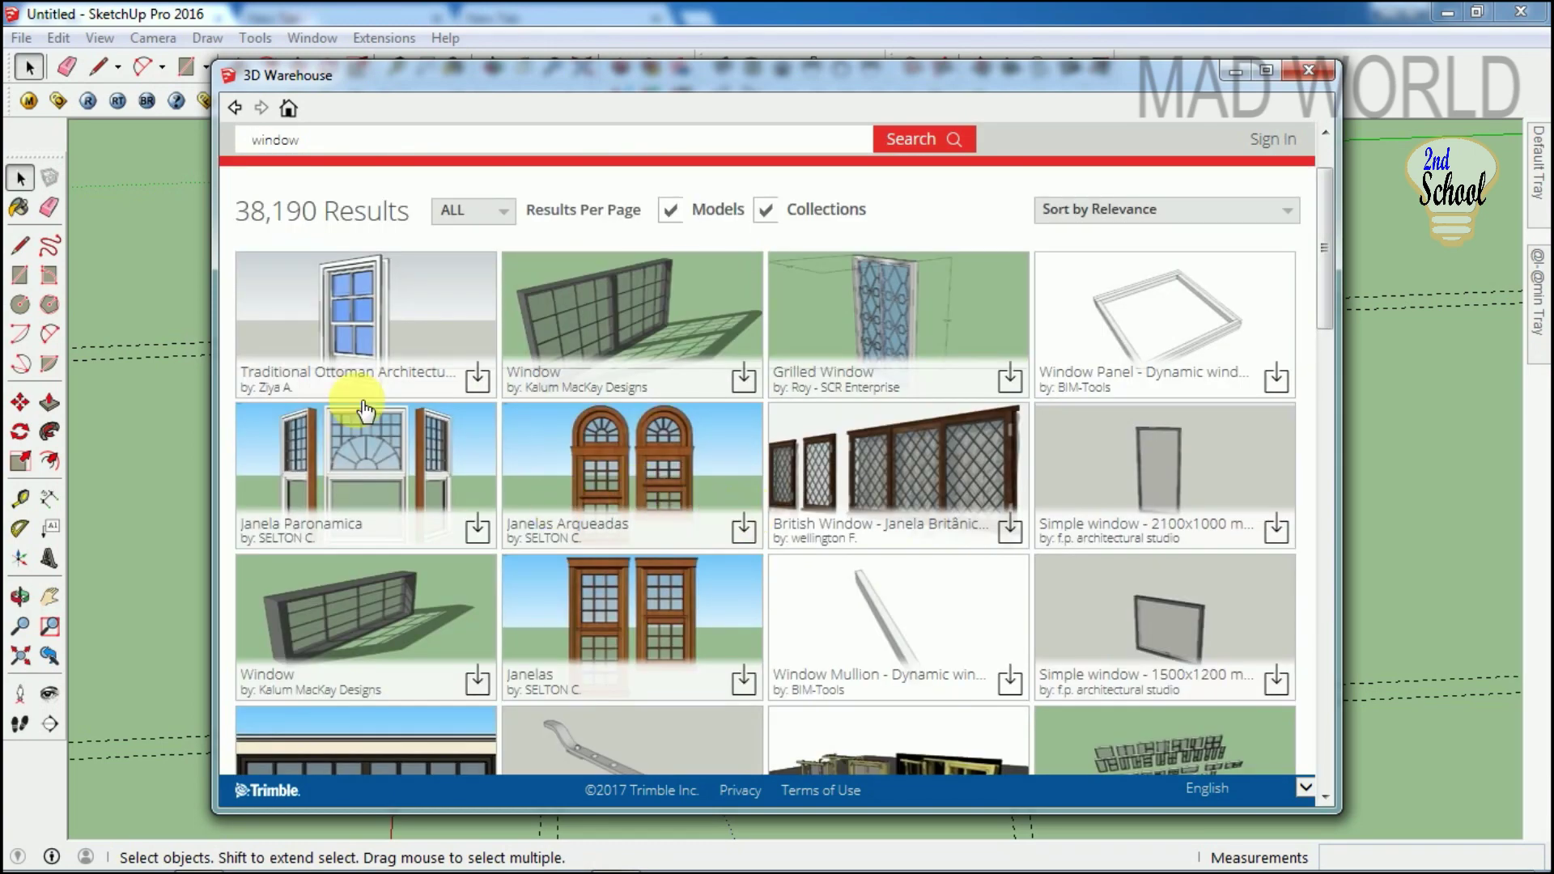
Download the first blue-paned window result, accept the Terms of Use and load it into the model.
{"action": "left_click", "coordinate": [477, 377]}
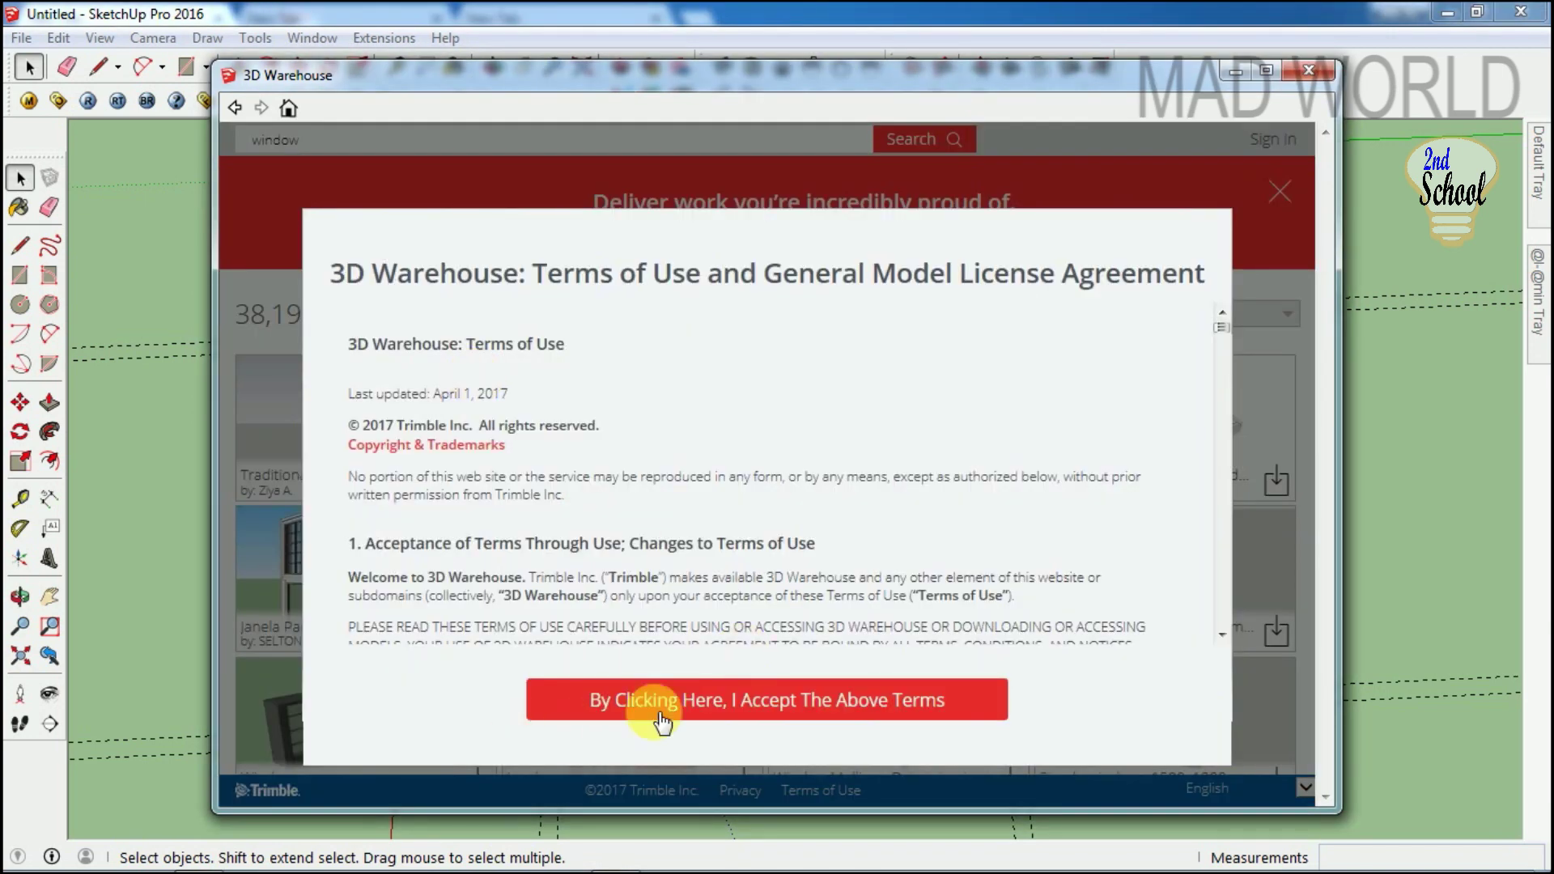
{"action": "left_click", "coordinate": [726, 708]}
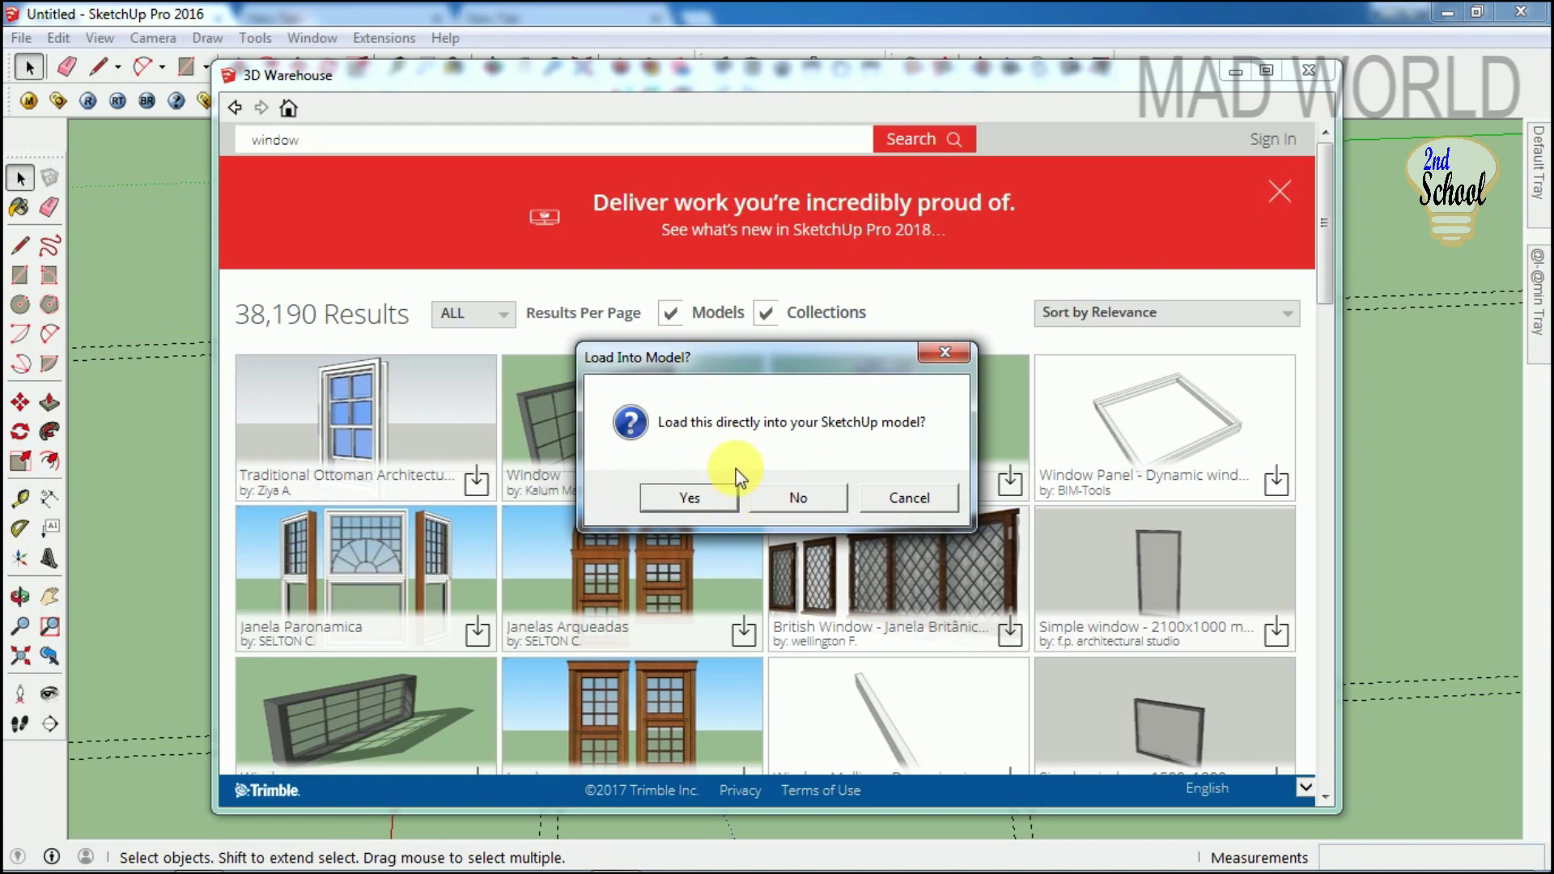
{"action": "left_click", "coordinate": [687, 497]}
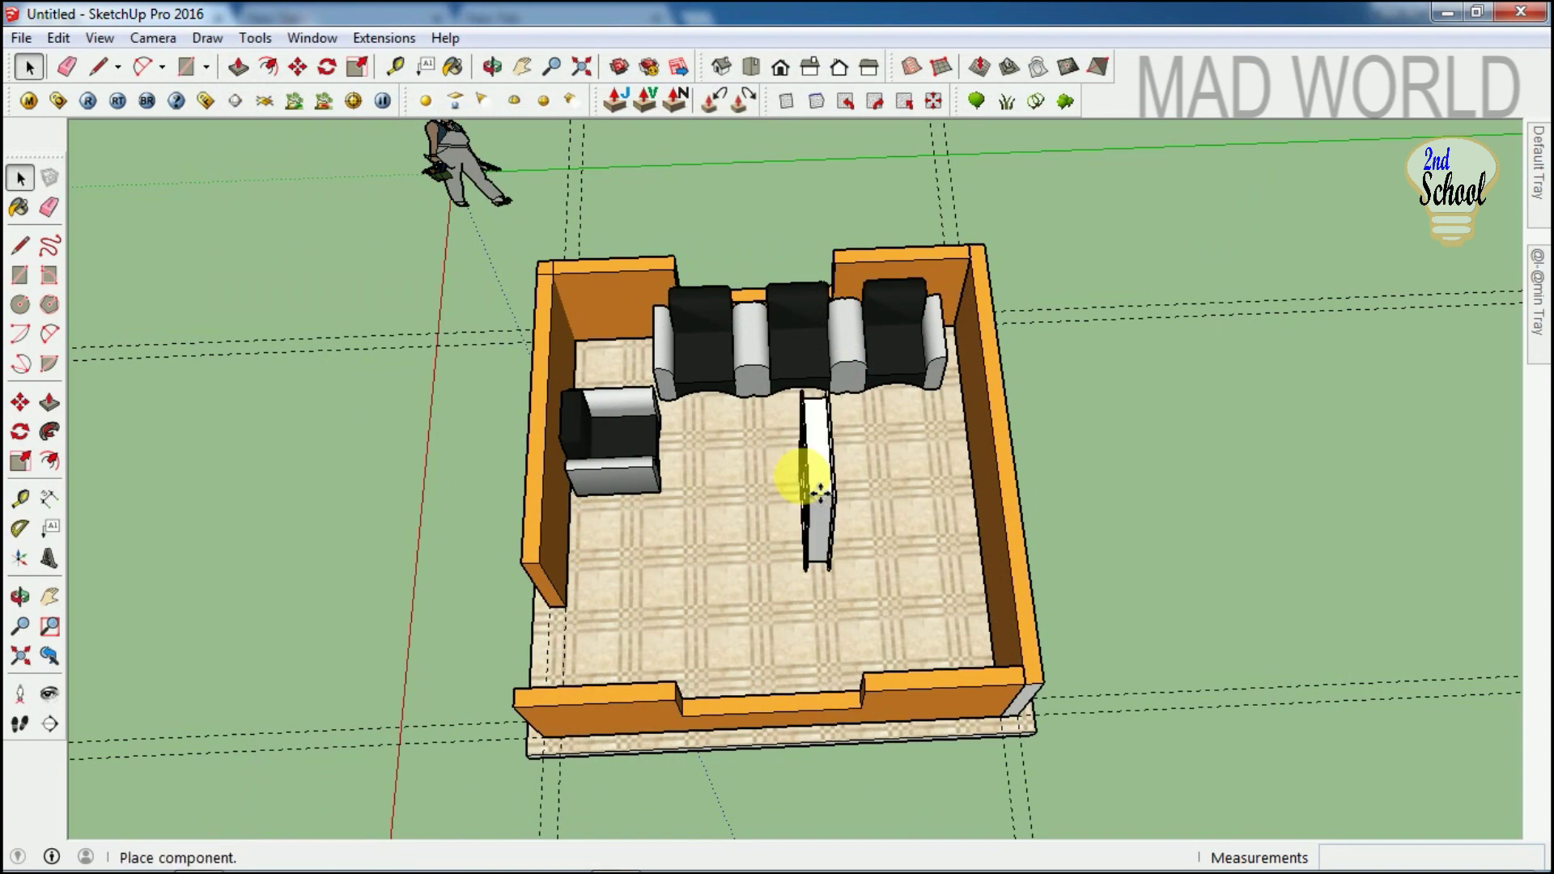
Drop the window into the room and rotate it upright.
{"action": "left_click", "coordinate": [753, 494]}
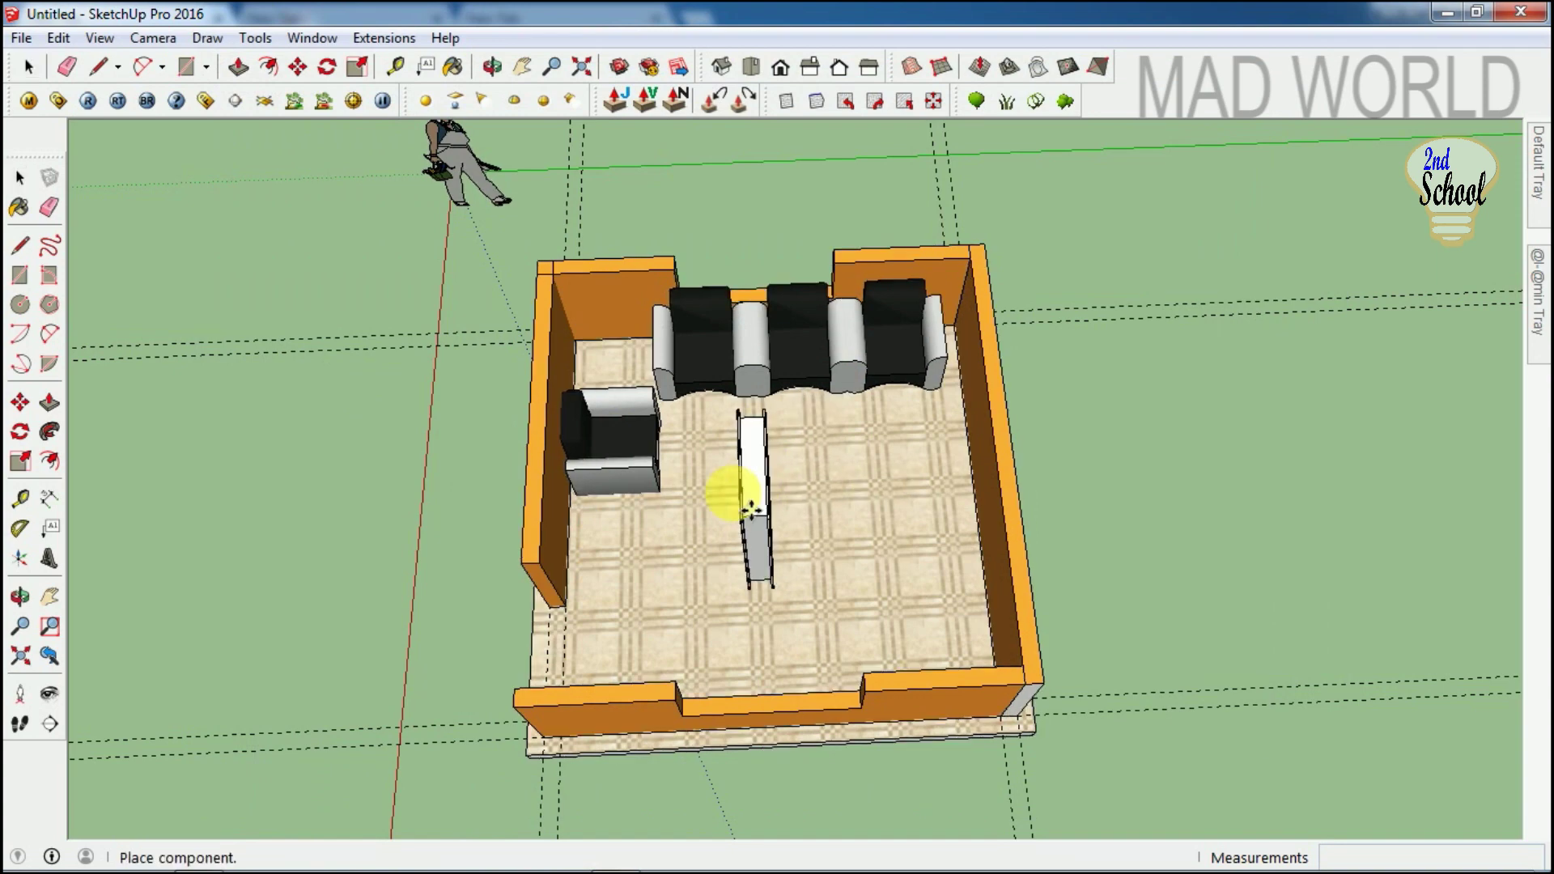
{"action": "key", "text": "q"}
{"action": "left_click", "coordinate": [881, 506]}
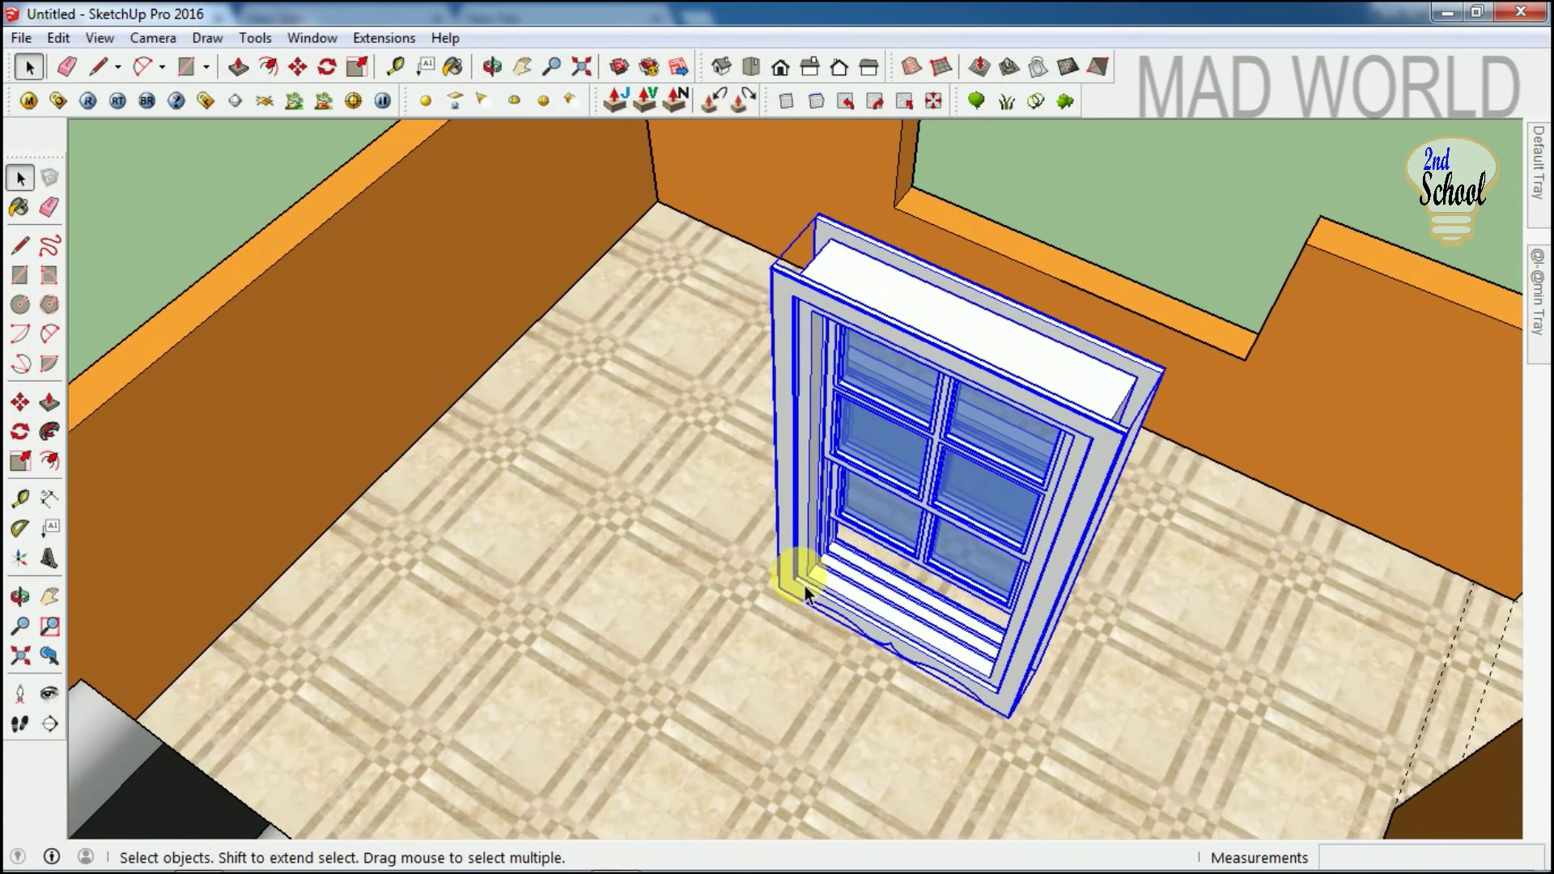
Move the upright window into the wall gap.
{"action": "key", "text": "m"}
{"action": "scroll", "coordinate": [860, 424], "scroll_direction": "up", "scroll_amount": 3}
{"action": "middle_click_drag", "start_coordinate": [860, 424], "coordinate": [631, 337]}
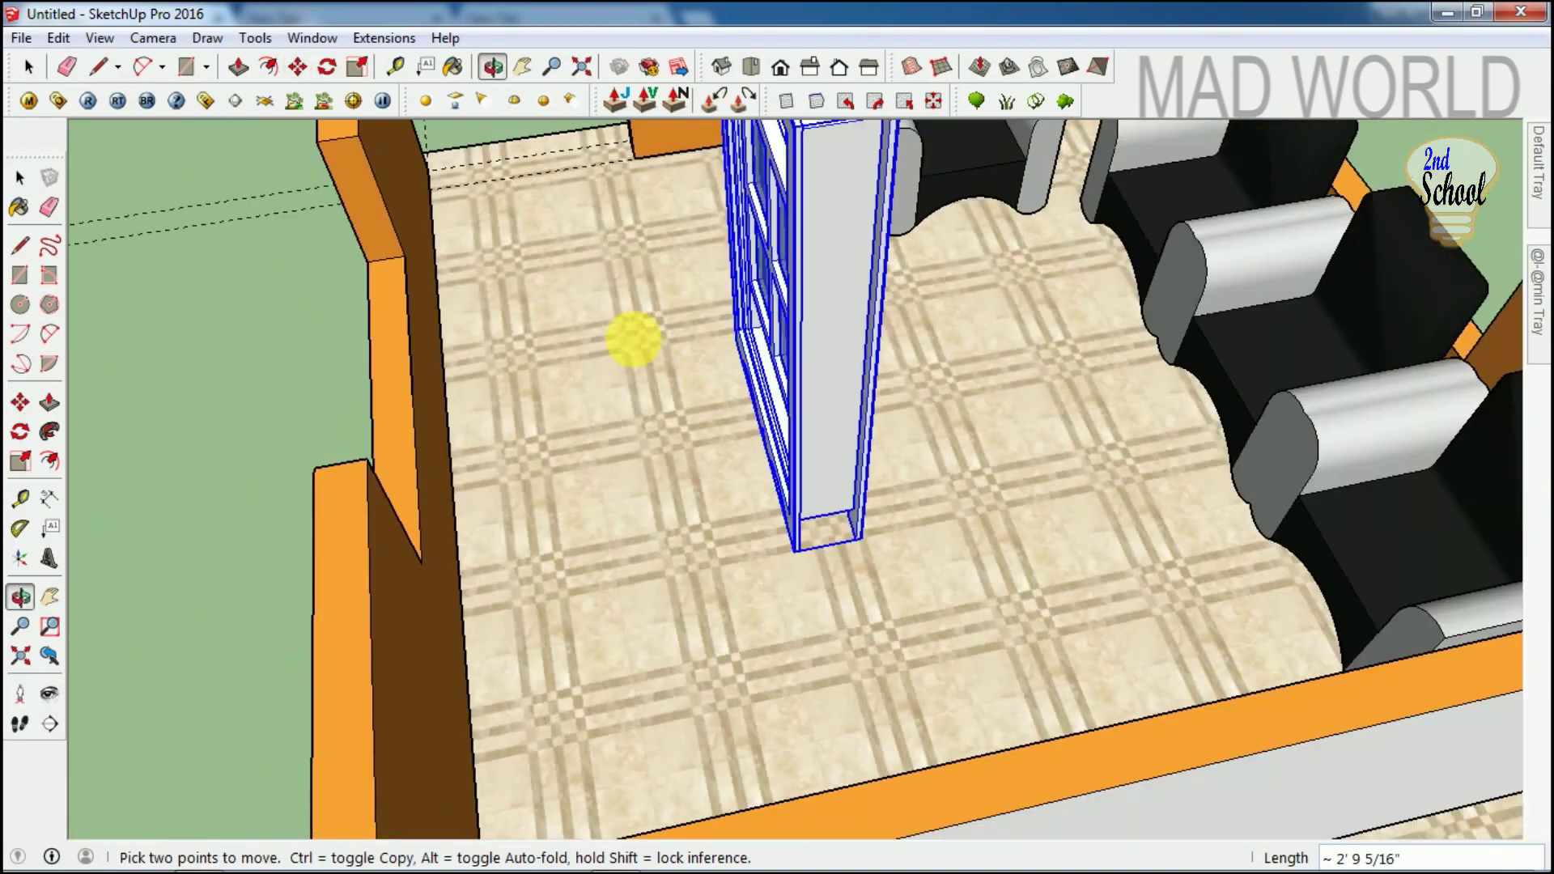
{"action": "scroll", "coordinate": [502, 634], "scroll_direction": "down", "scroll_amount": 5}
{"action": "scroll", "coordinate": [701, 298], "scroll_direction": "up", "scroll_amount": 5}
{"action": "scroll", "coordinate": [555, 145], "scroll_direction": "down", "scroll_amount": 2}
{"action": "middle_click_drag", "start_coordinate": [555, 145], "coordinate": [572, 485]}
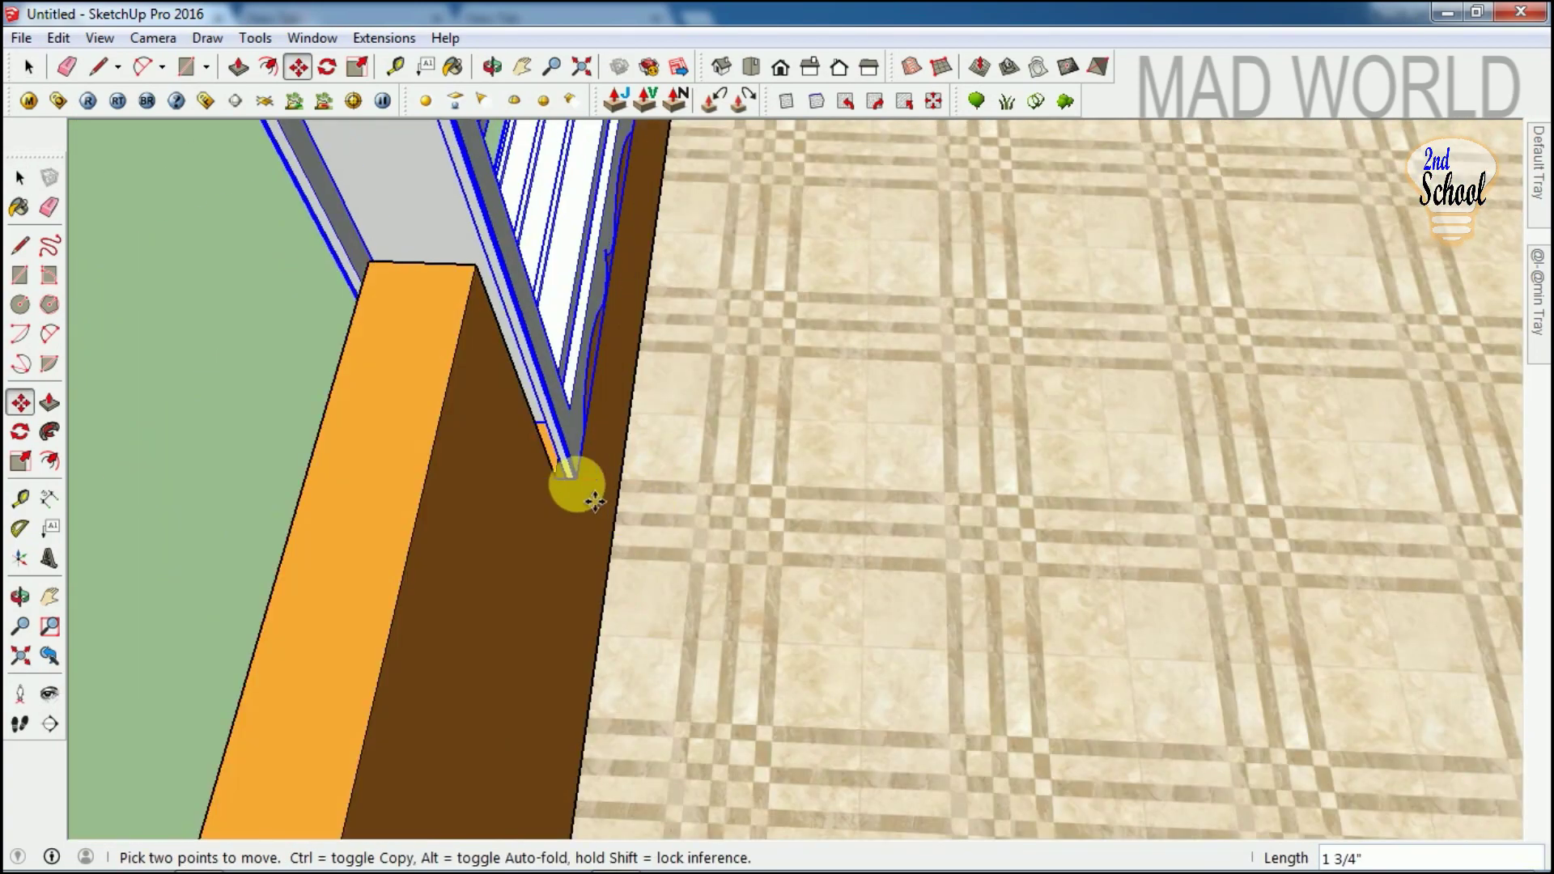
{"action": "scroll", "coordinate": [676, 444], "scroll_direction": "down", "scroll_amount": 3}
{"action": "key", "text": "s"}
{"action": "key", "text": "space"}
Flip the window along the blue axis so it faces inward.
{"action": "mouse_move", "coordinate": [493, 323]}
{"action": "middle_mouse_down"}
{"action": "mouse_move", "coordinate": [624, 572]}
{"action": "mouse_move", "coordinate": [704, 398]}
{"action": "middle_mouse_up"}
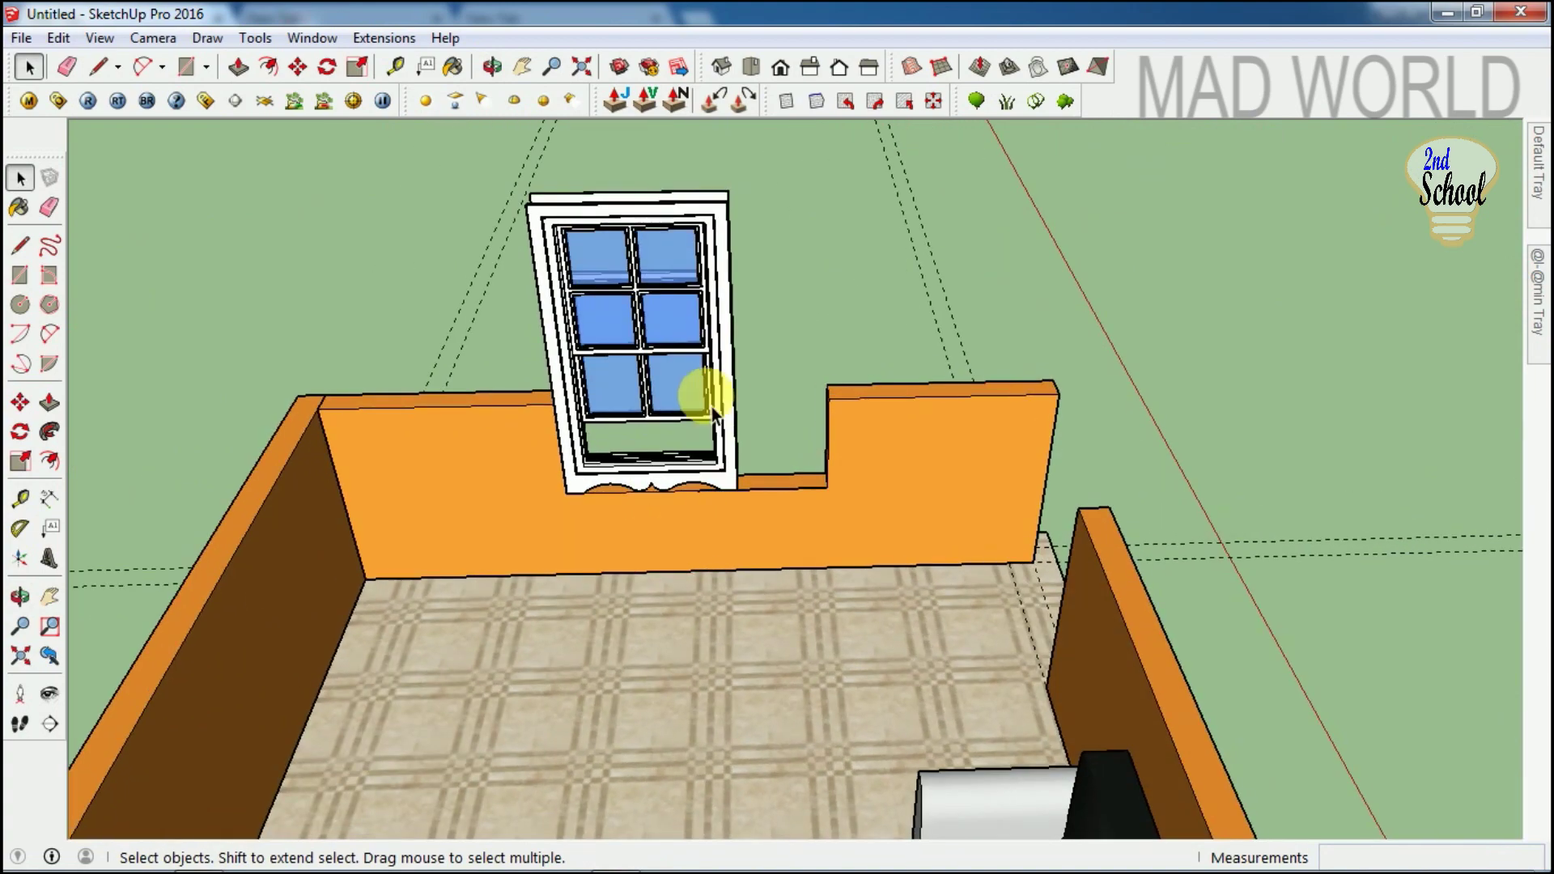
{"action": "right_click", "coordinate": [718, 281]}
{"action": "left_click", "coordinate": [1016, 797]}
Start a Ctrl-Move copy of the window for another wall.
{"action": "mouse_move", "coordinate": [624, 208]}
{"action": "middle_mouse_down"}
{"action": "mouse_move", "coordinate": [722, 496]}
{"action": "mouse_move", "coordinate": [784, 337]}
{"action": "mouse_move", "coordinate": [759, 410]}
{"action": "mouse_move", "coordinate": [790, 512]}
{"action": "mouse_move", "coordinate": [775, 555]}
{"action": "middle_mouse_up"}
{"action": "key", "text": "s"}
{"action": "key", "text": "space"}
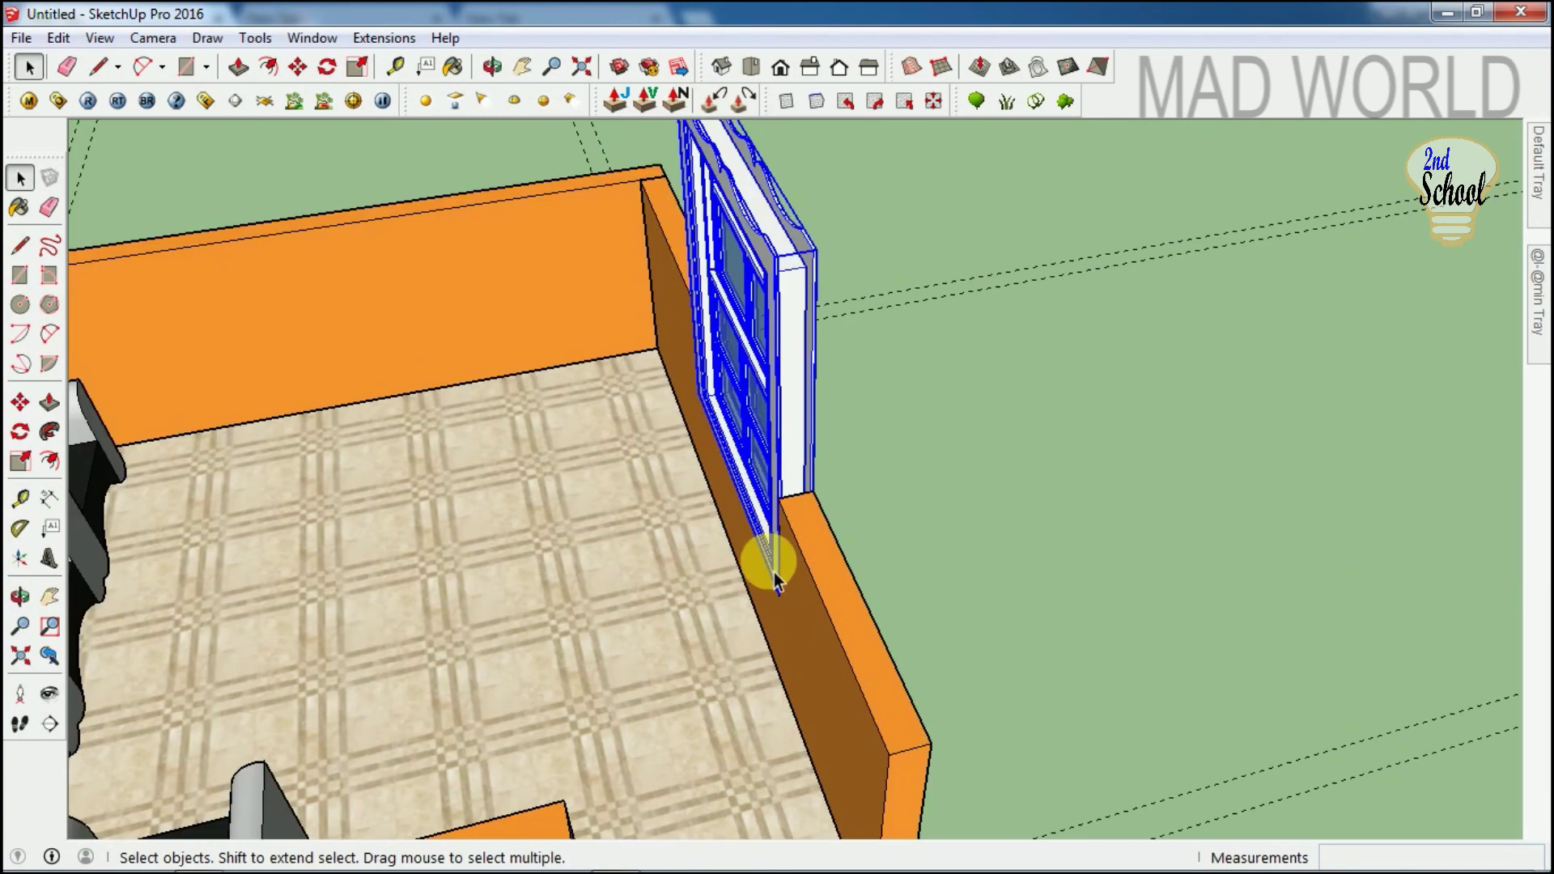
{"action": "key", "text": "m"}
{"action": "key", "text": "ctrl"}
{"action": "left_click", "coordinate": [775, 555]}
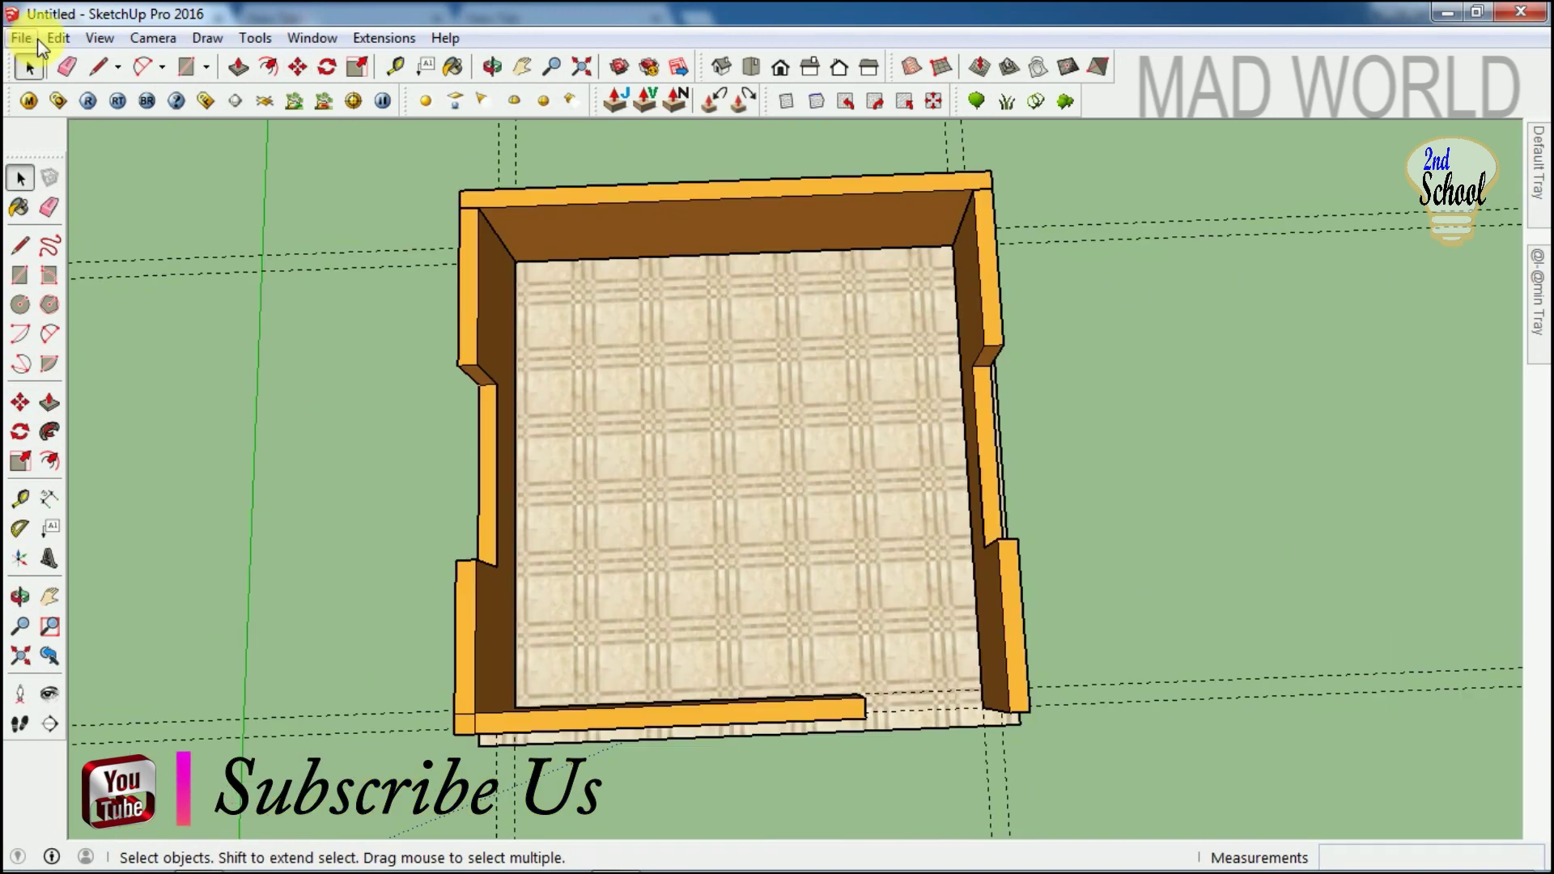
Start importing a model file from the Chair & Table folder in Usefull Model.
{"action": "left_click", "coordinate": [22, 37]}
{"action": "left_click", "coordinate": [121, 366]}
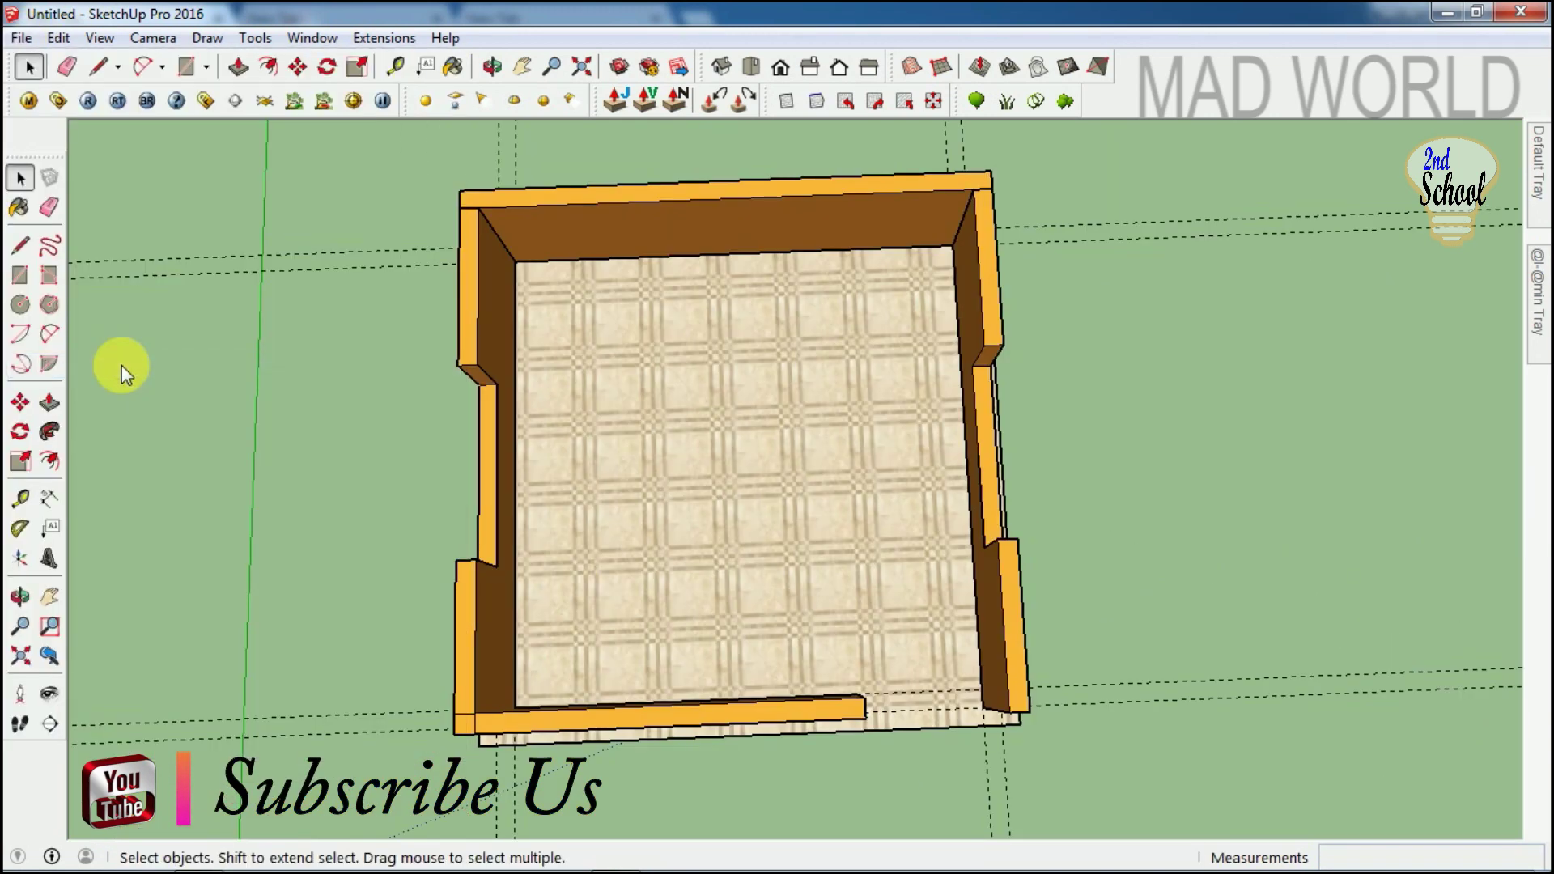
{"action": "scroll", "coordinate": [166, 356], "scroll_direction": "up", "scroll_amount": 5}
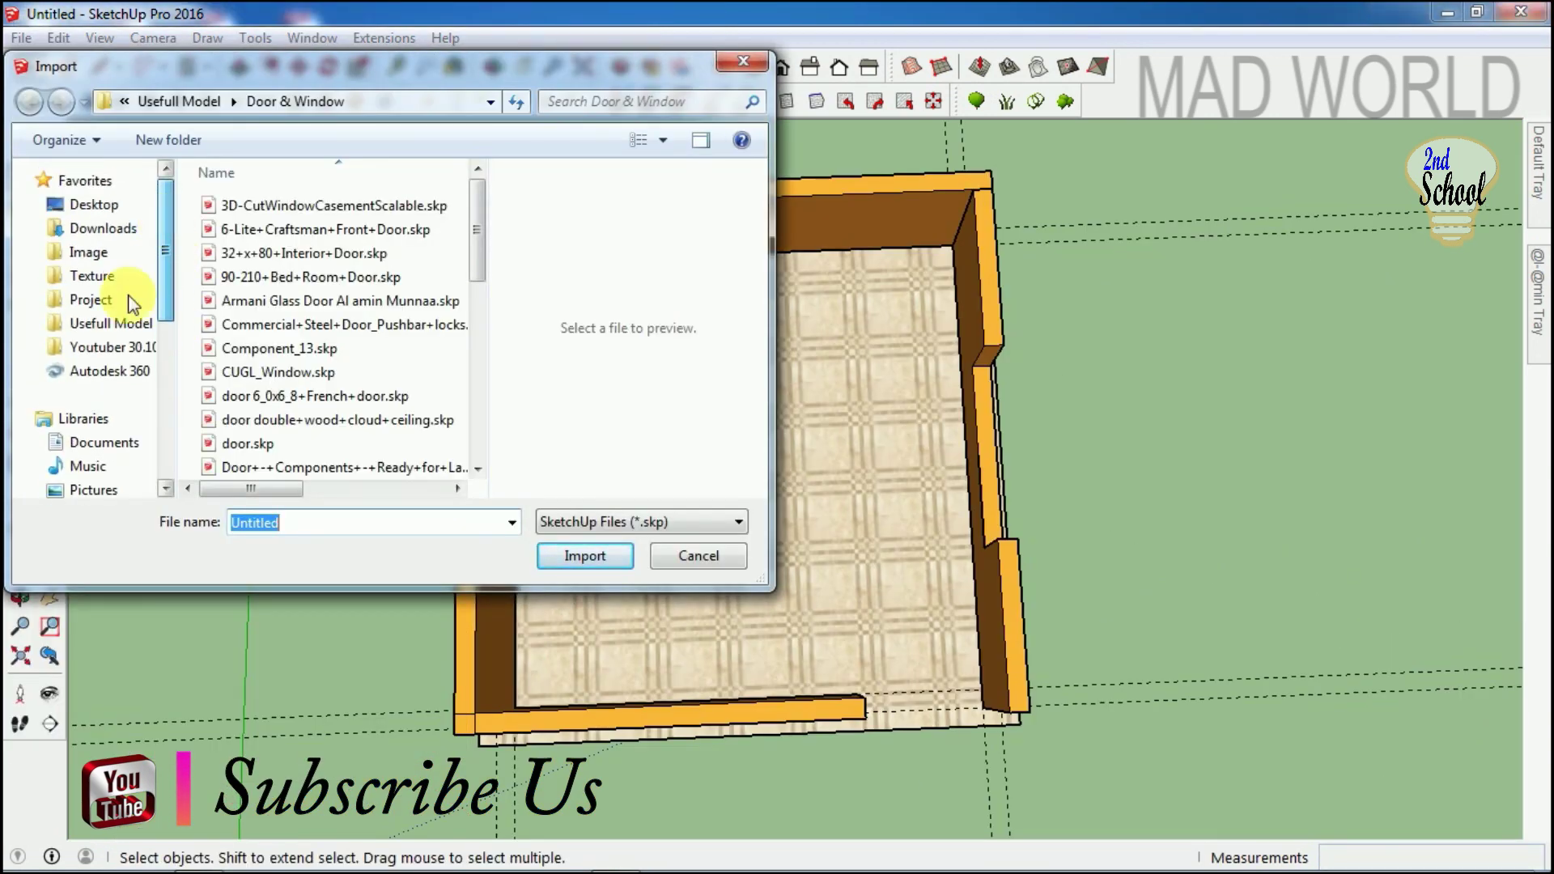
{"action": "left_click", "coordinate": [174, 102]}
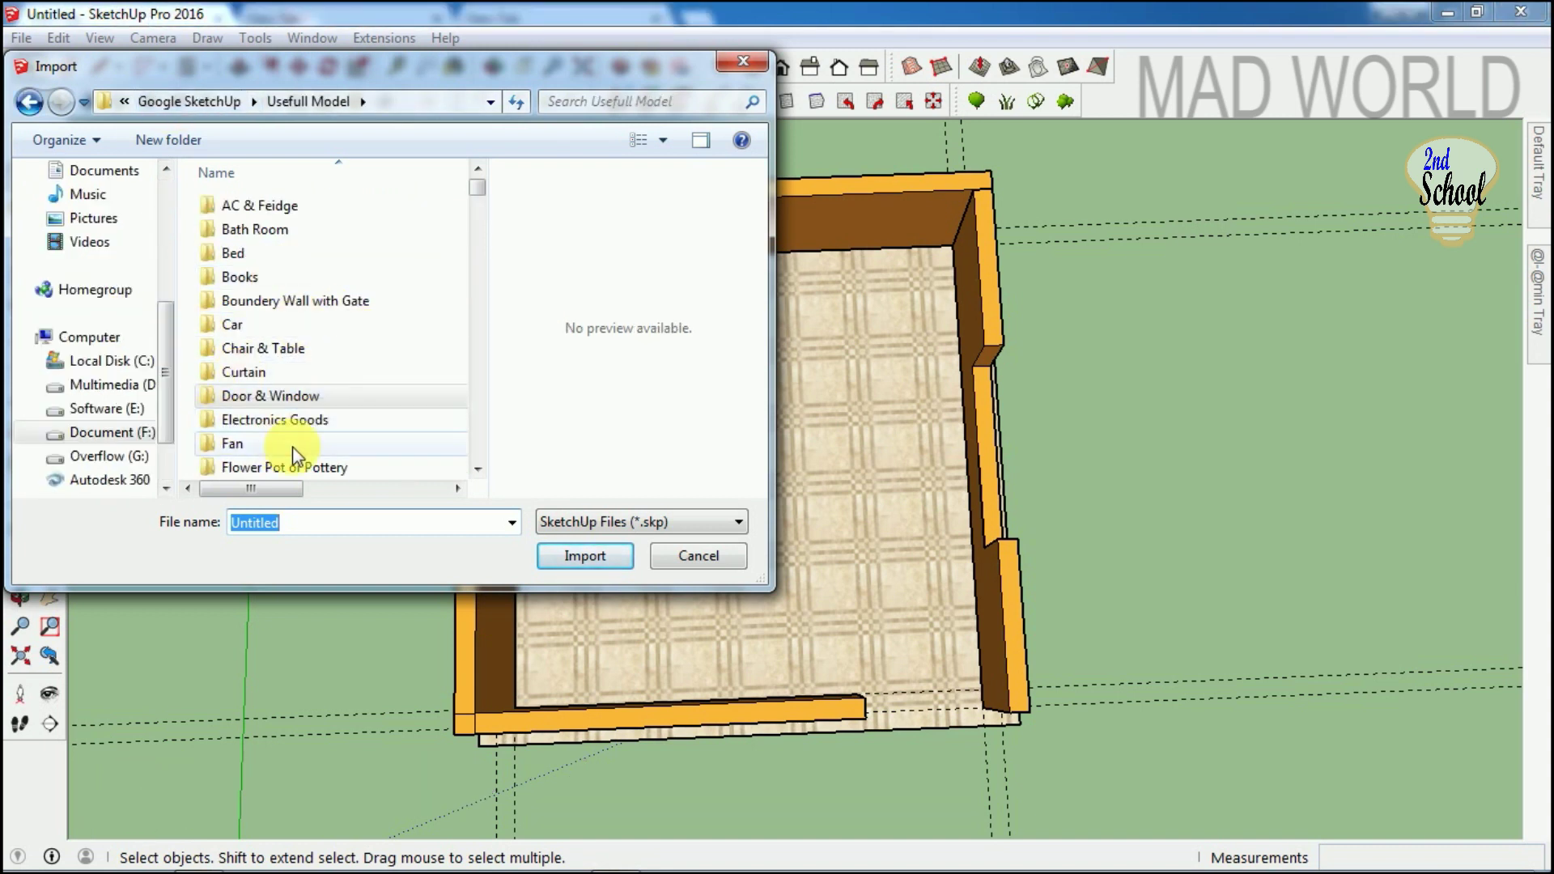
{"action": "scroll", "coordinate": [245, 428], "scroll_direction": "down", "scroll_amount": 1}
{"action": "double_click", "coordinate": [211, 302]}
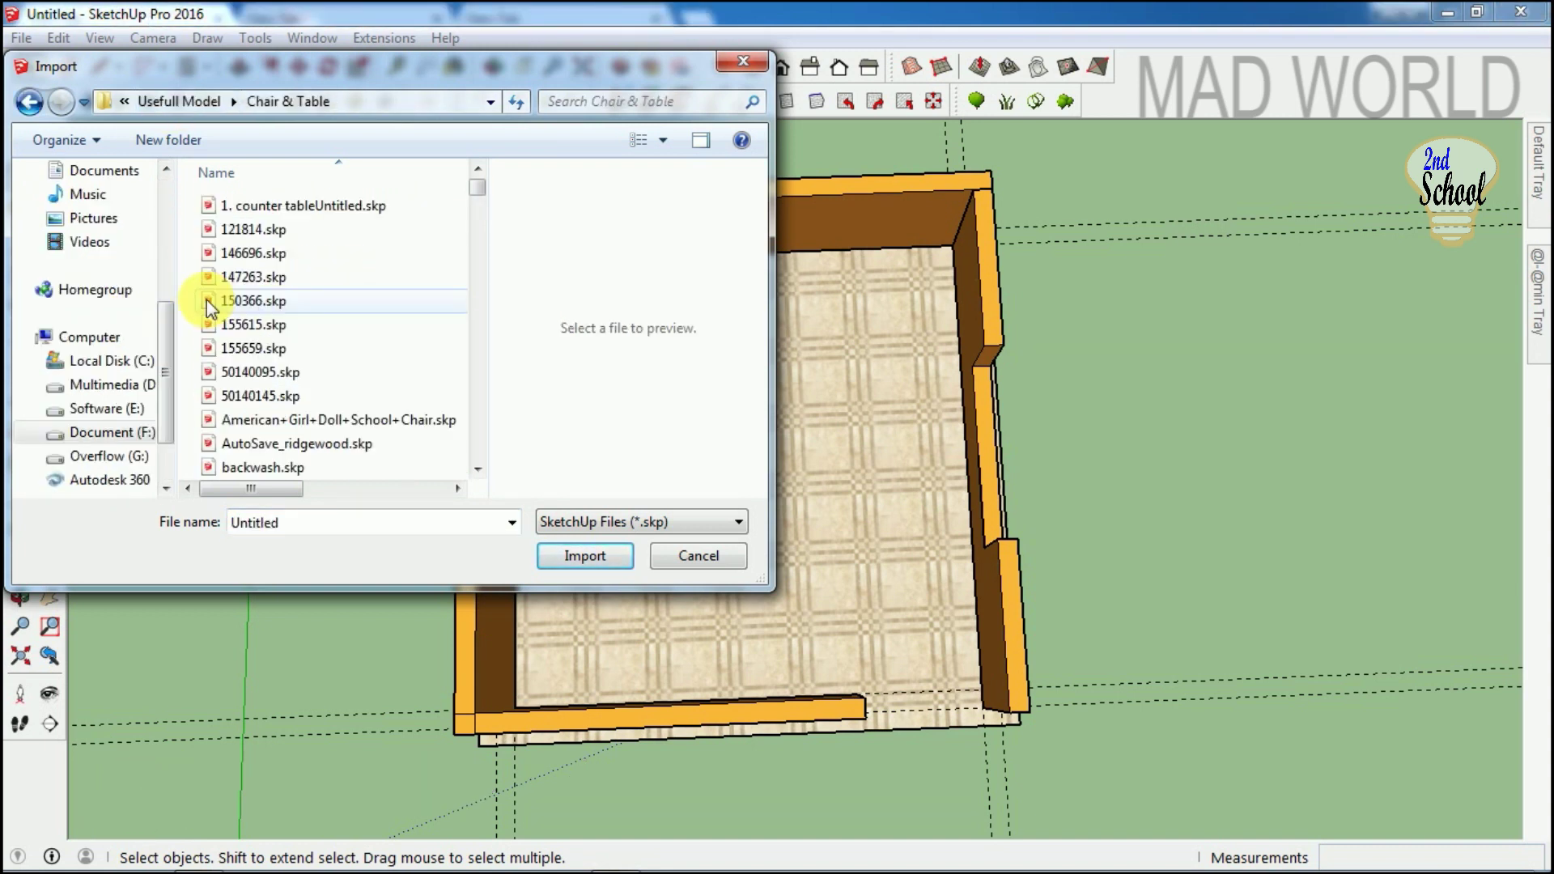
Preview the chair models one by one down to chair(2).skp.
{"action": "left_click", "coordinate": [209, 206]}
{"action": "key", "text": "Down"}
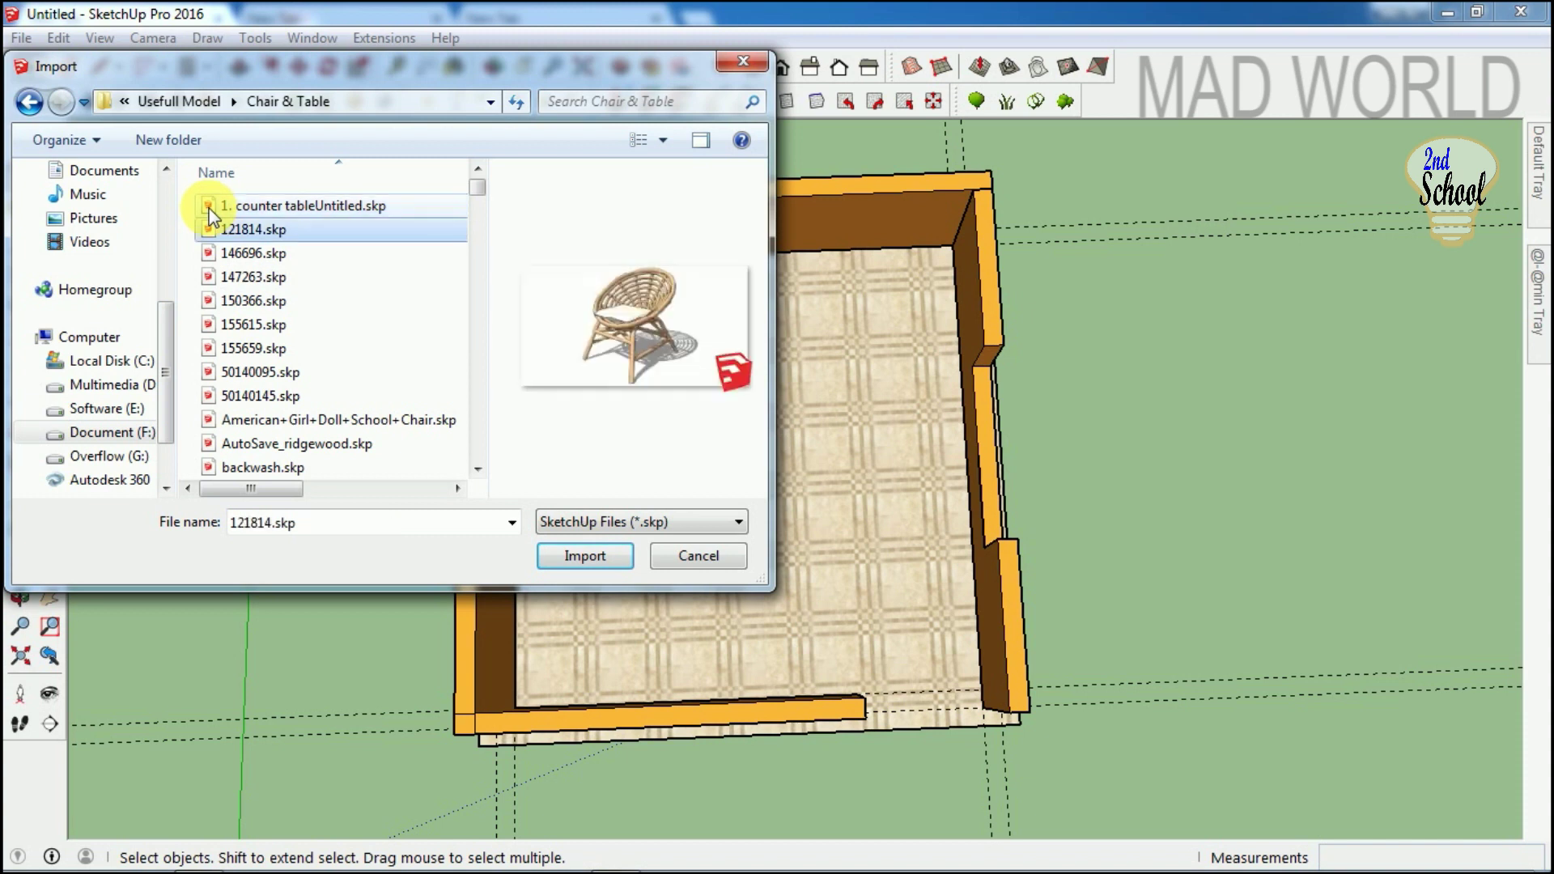
{"action": "key", "text": "Down"}
{"action": "key", "text": "Down"}
{"action": "key", "text": "Down"}
{"action": "key", "text": "Down"}
{"action": "key", "text": "Down"}
{"action": "key", "text": "Down"}
{"action": "key", "text": "Down"}
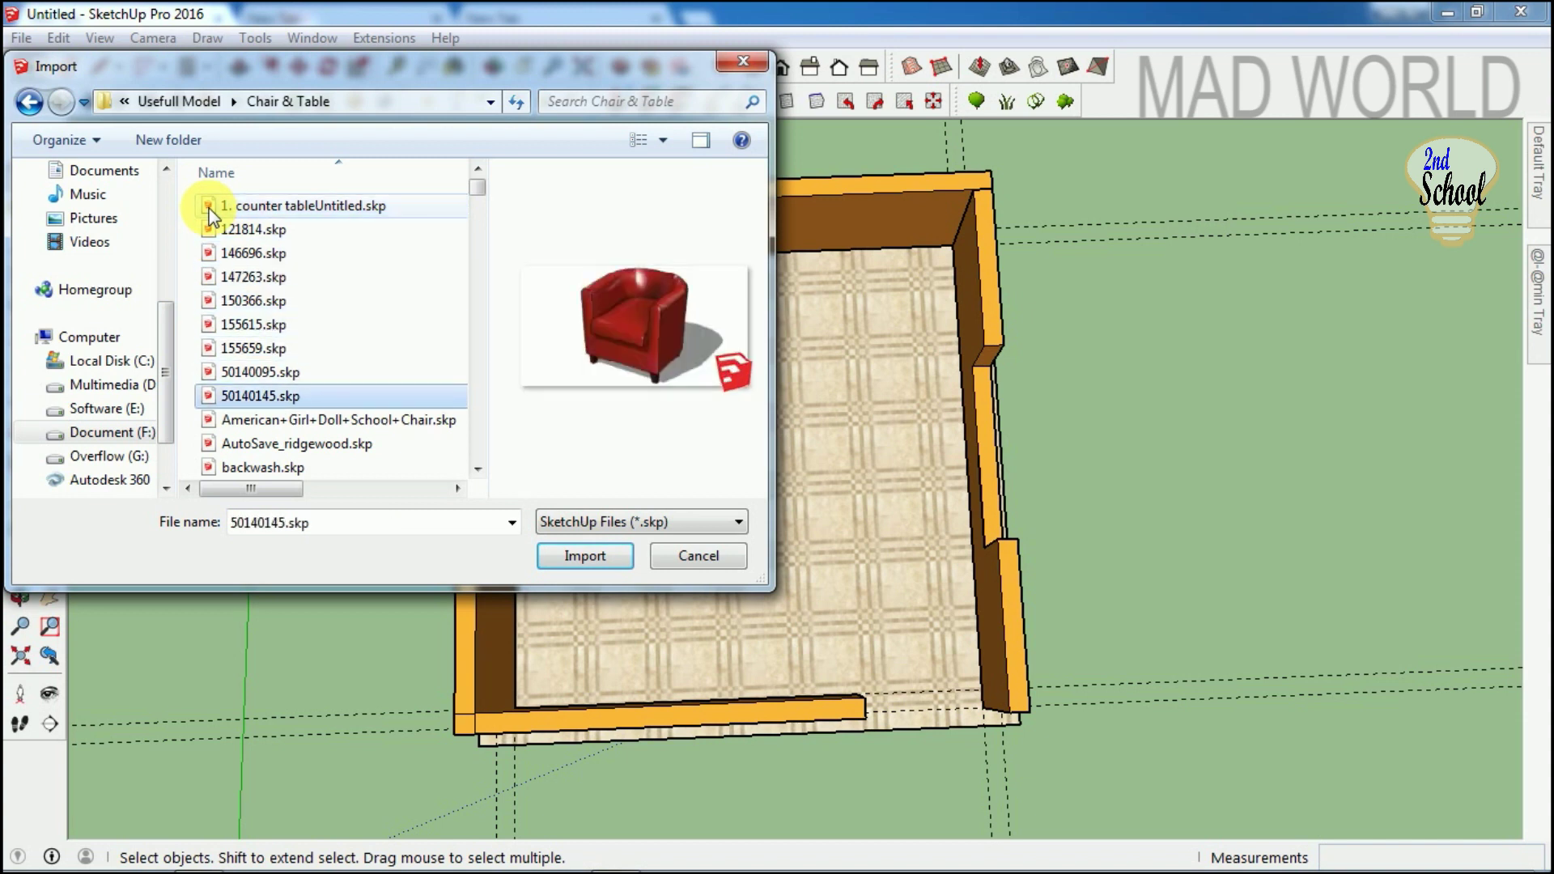
{"action": "key", "text": "Down"}
{"action": "key", "text": "Down"}
{"action": "key", "text": "Down"}
{"action": "key", "text": "Down"}
{"action": "key", "text": "Down"}
{"action": "key", "text": "Down"}
{"action": "key", "text": "Down"}
{"action": "key", "text": "Down"}
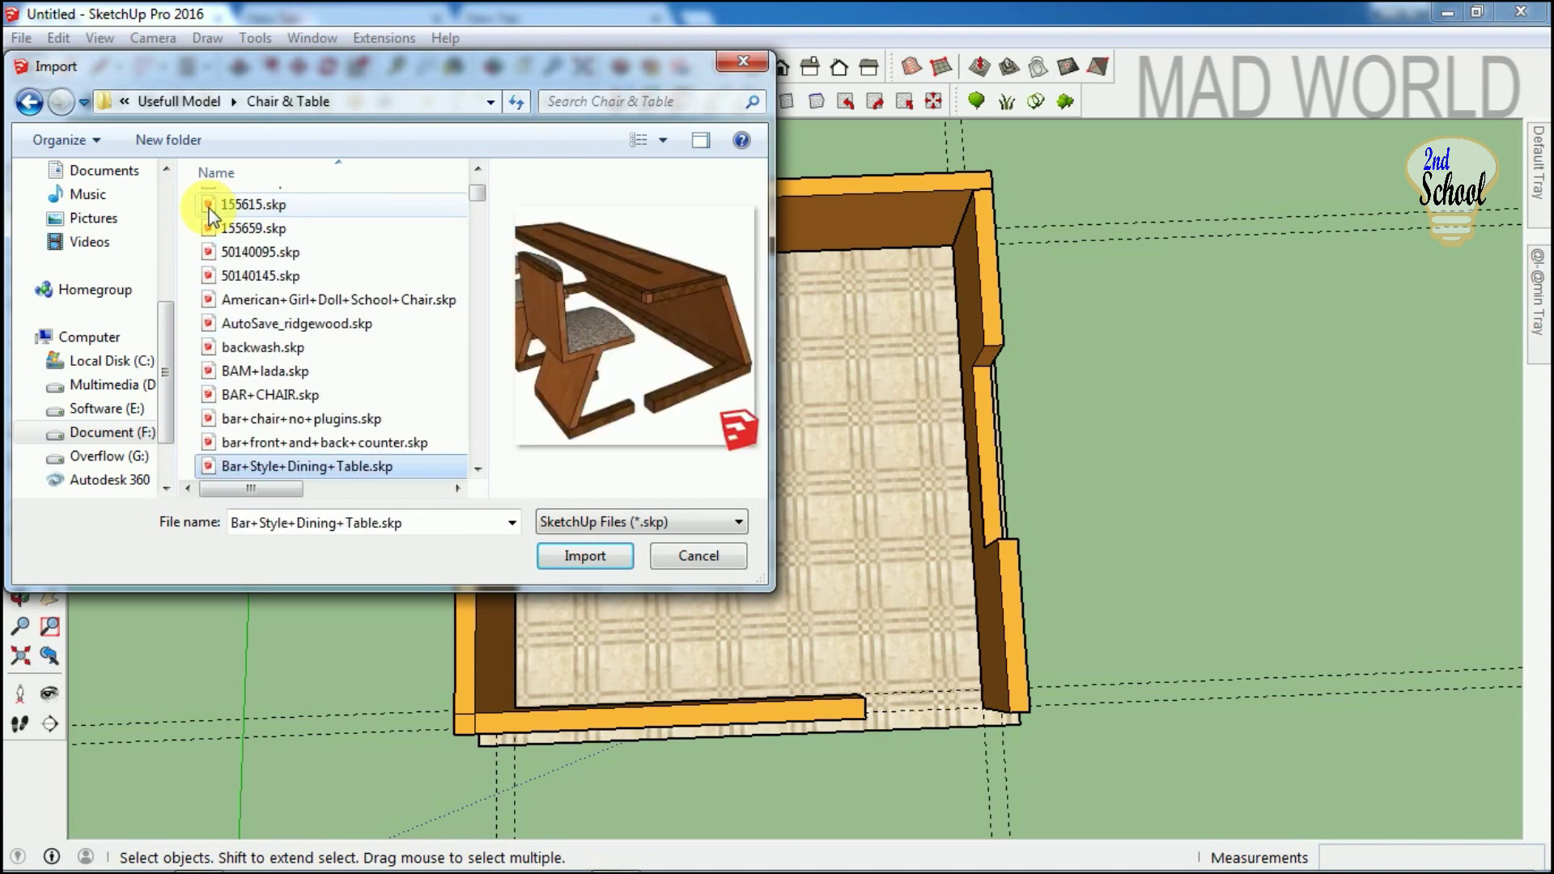
{"action": "key", "text": "Down"}
{"action": "key", "text": "Down"}
{"action": "key", "text": "Down"}
{"action": "key", "text": "Down"}
{"action": "key", "text": "Down"}
{"action": "key", "text": "Down"}
{"action": "key", "text": "Down"}
{"action": "key", "text": "Down"}
{"action": "key", "text": "Down"}
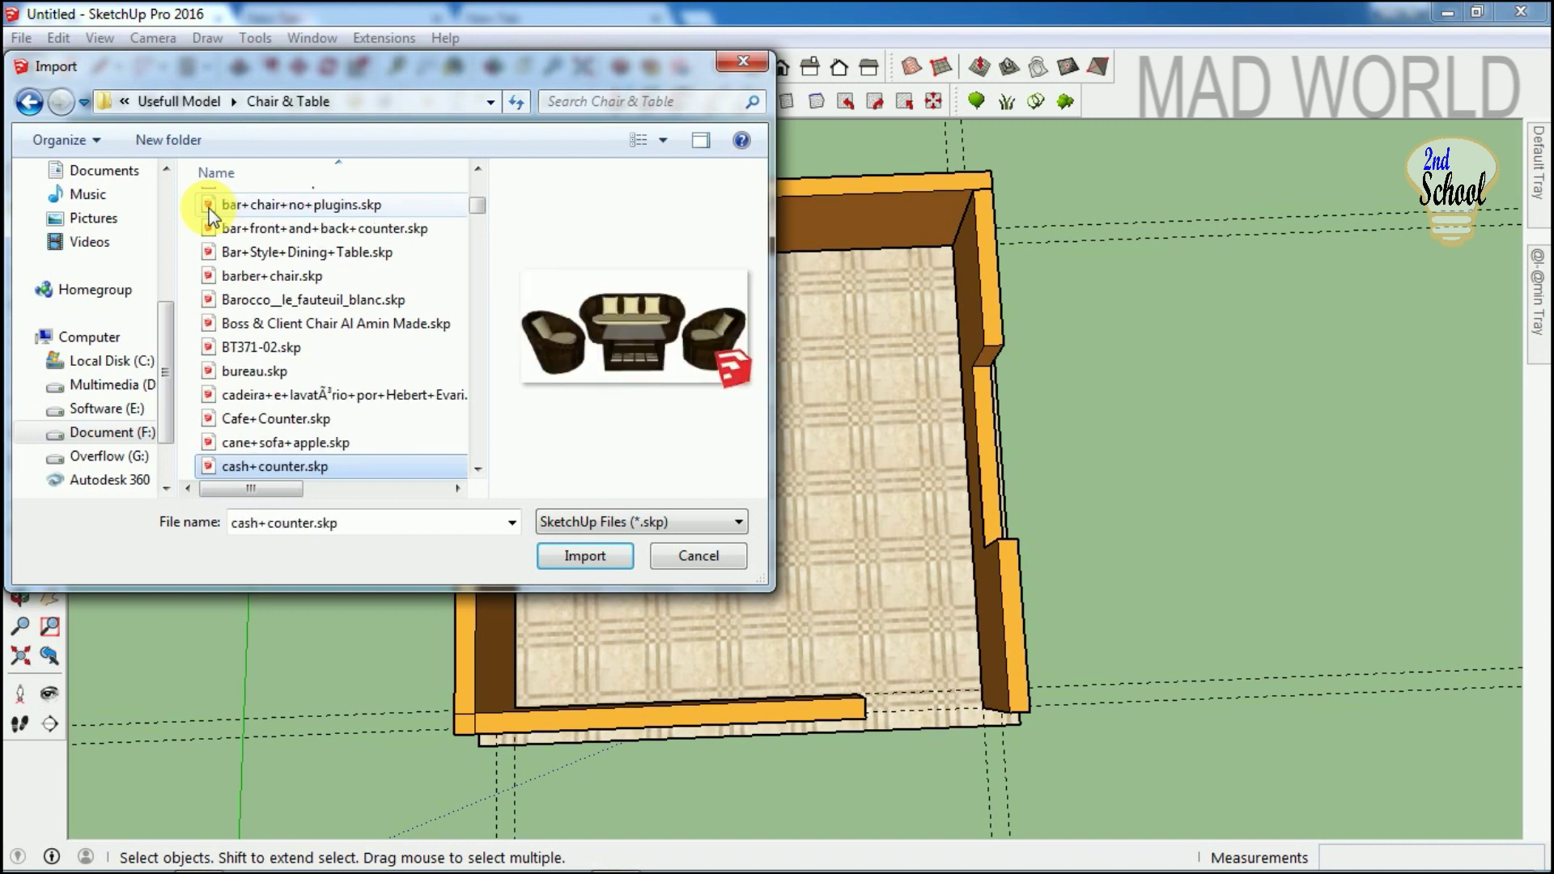
{"action": "key", "text": "Down"}
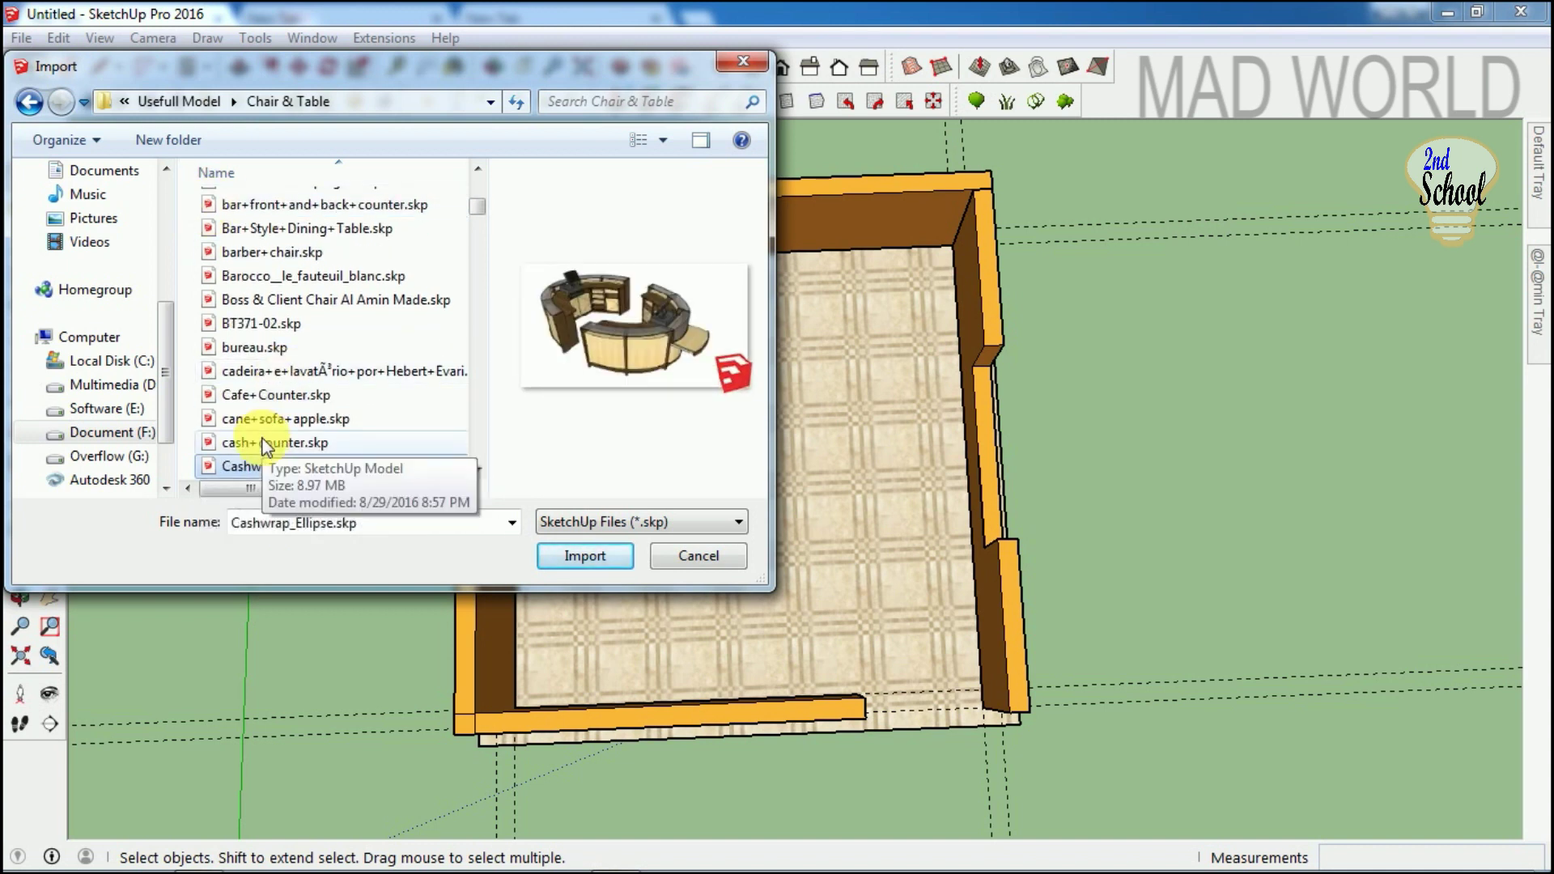
{"action": "key", "text": "Down"}
{"action": "key", "text": "Down"}
{"action": "key", "text": "Down"}
{"action": "key", "text": "Down"}
{"action": "key", "text": "Down"}
{"action": "key", "text": "Down"}
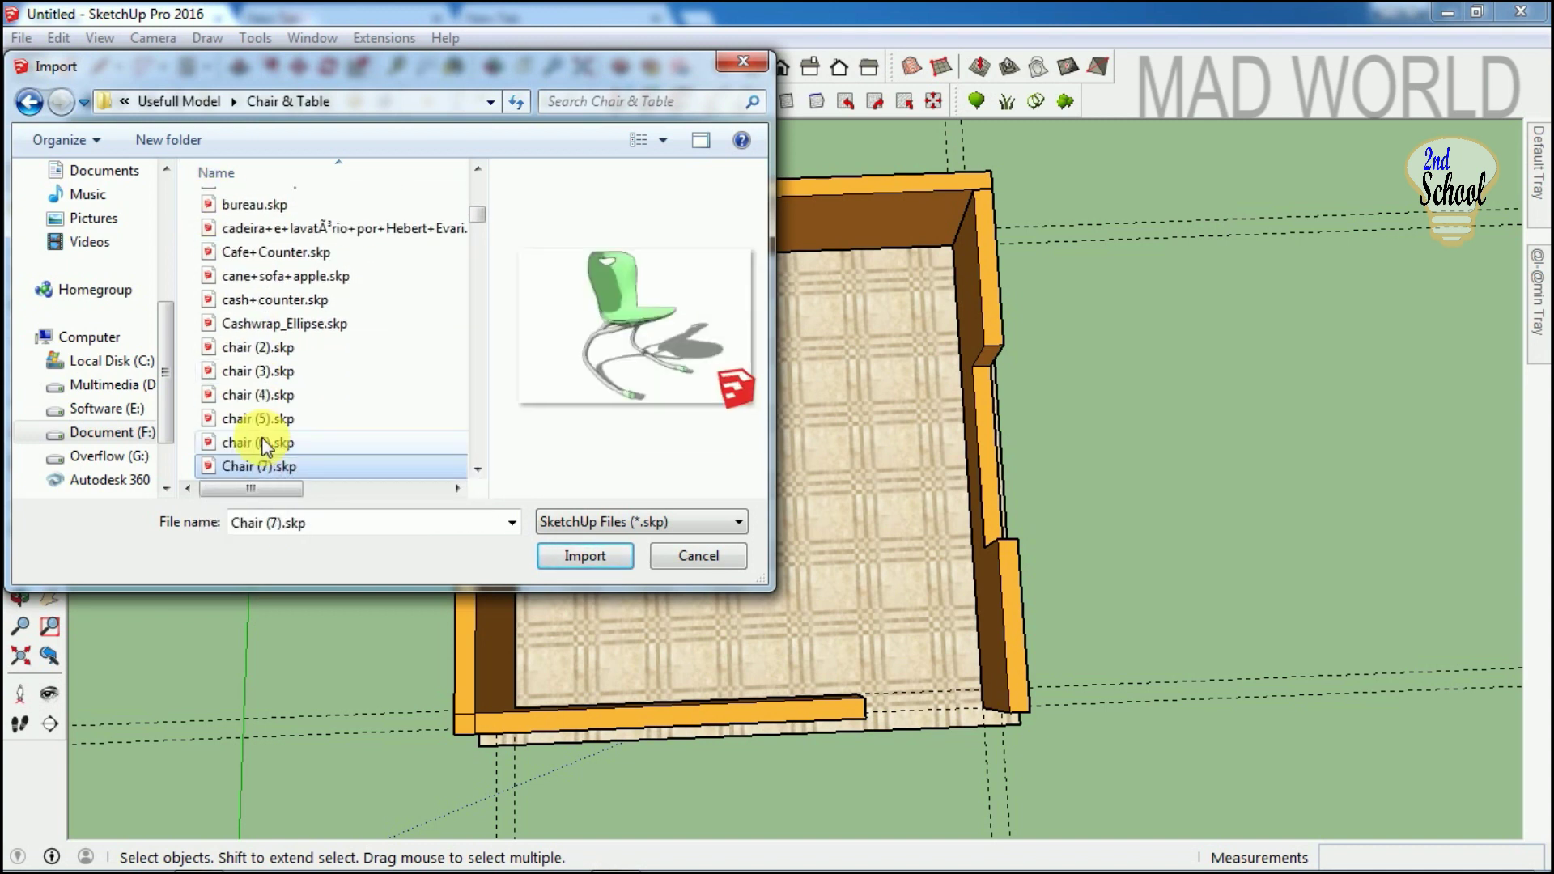
{"action": "key", "text": "Down"}
{"action": "key", "text": "Down"}
{"action": "key", "text": "Down"}
{"action": "key", "text": "Down"}
{"action": "key", "text": "Down"}
{"action": "key", "text": "Down"}
{"action": "key", "text": "Down"}
{"action": "key", "text": "Down"}
{"action": "key", "text": "Down"}
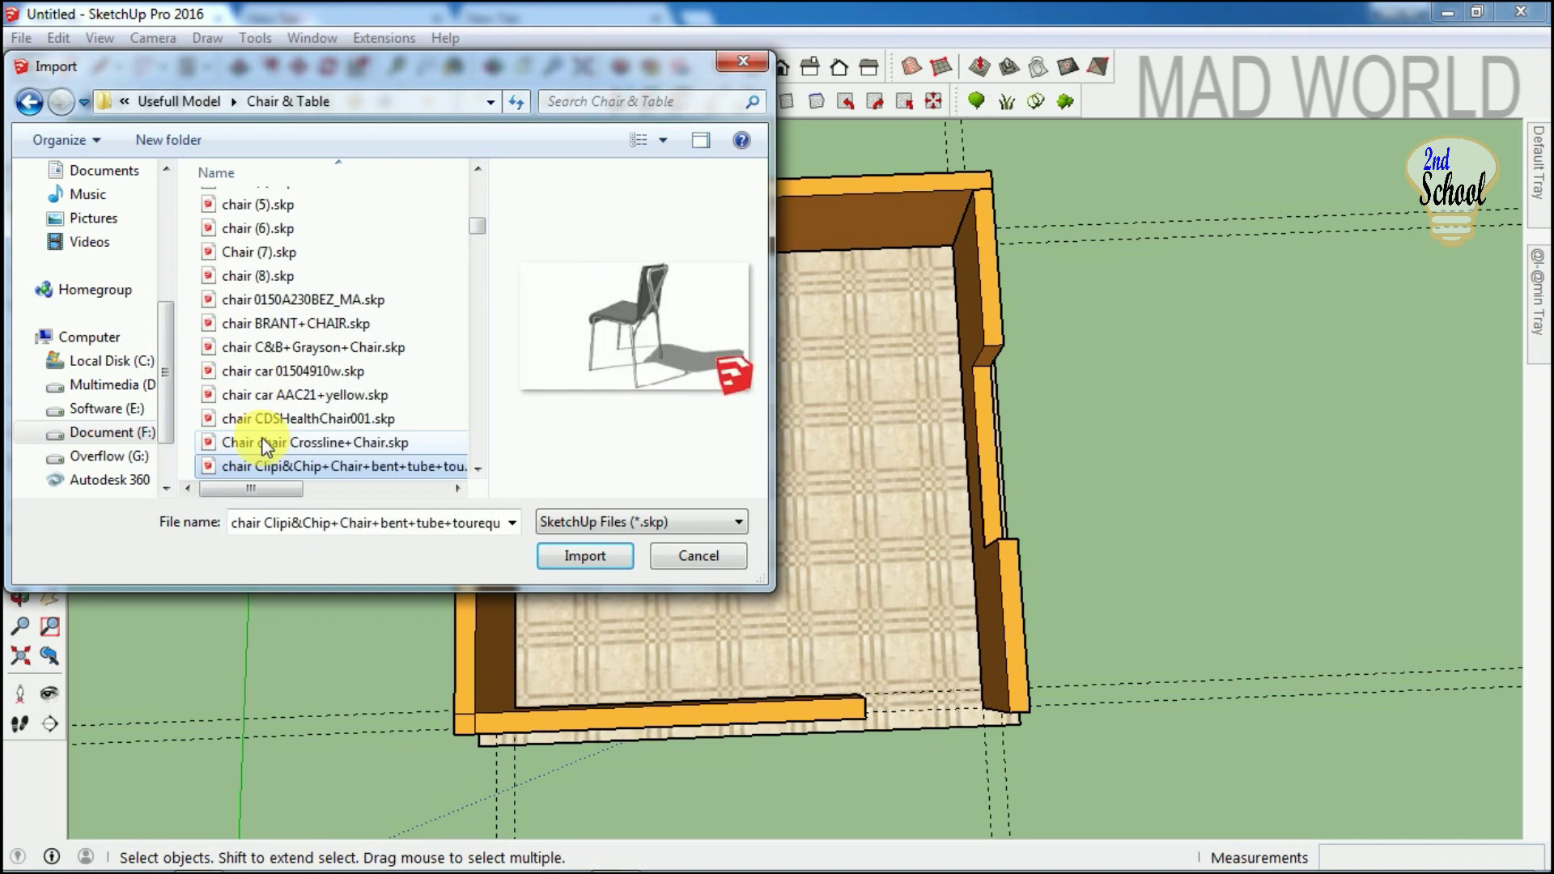
{"action": "key", "text": "Down"}
{"action": "key", "text": "Down"}
{"action": "key", "text": "Down"}
{"action": "key", "text": "Down"}
{"action": "key", "text": "Down"}
{"action": "key", "text": "Down"}
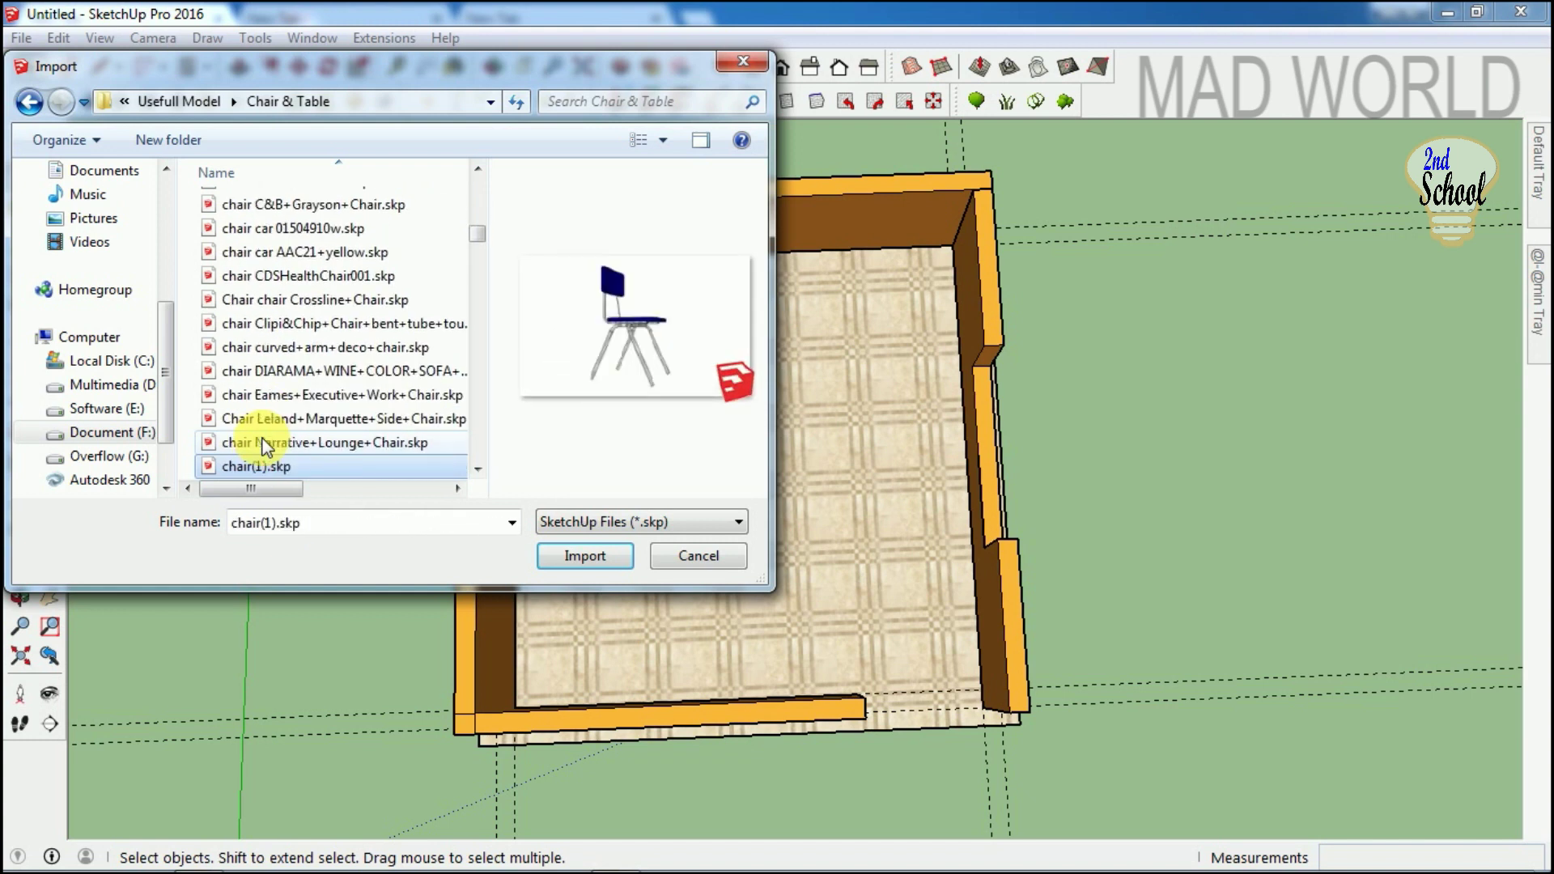
{"action": "key", "text": "Down"}
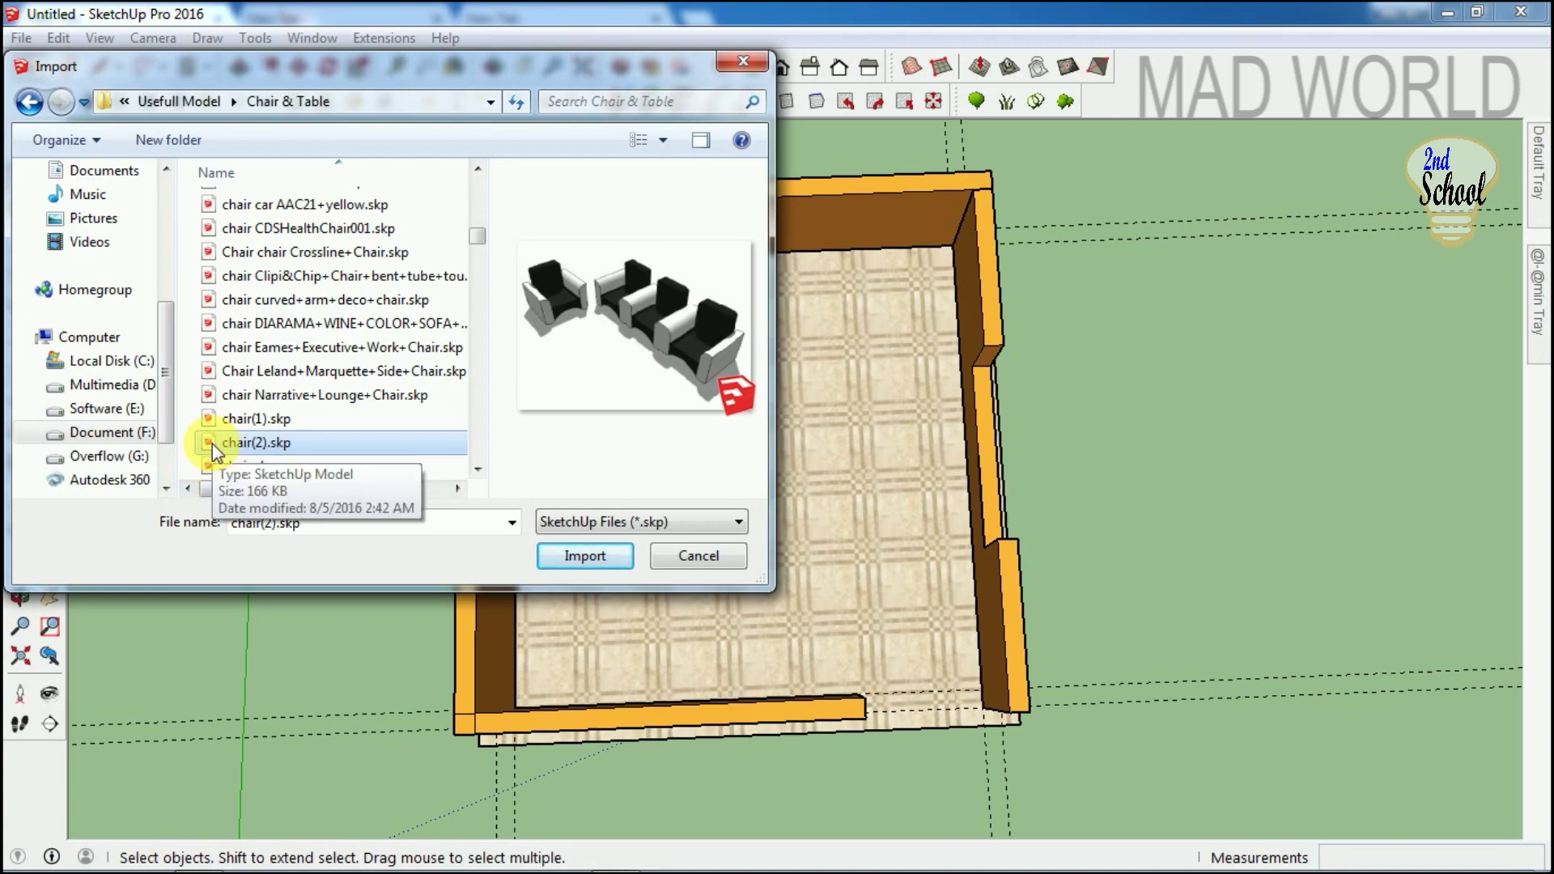
Import the sofa set, place it in the room and scale it to 0.41 along green.
{"action": "left_click", "coordinate": [574, 558]}
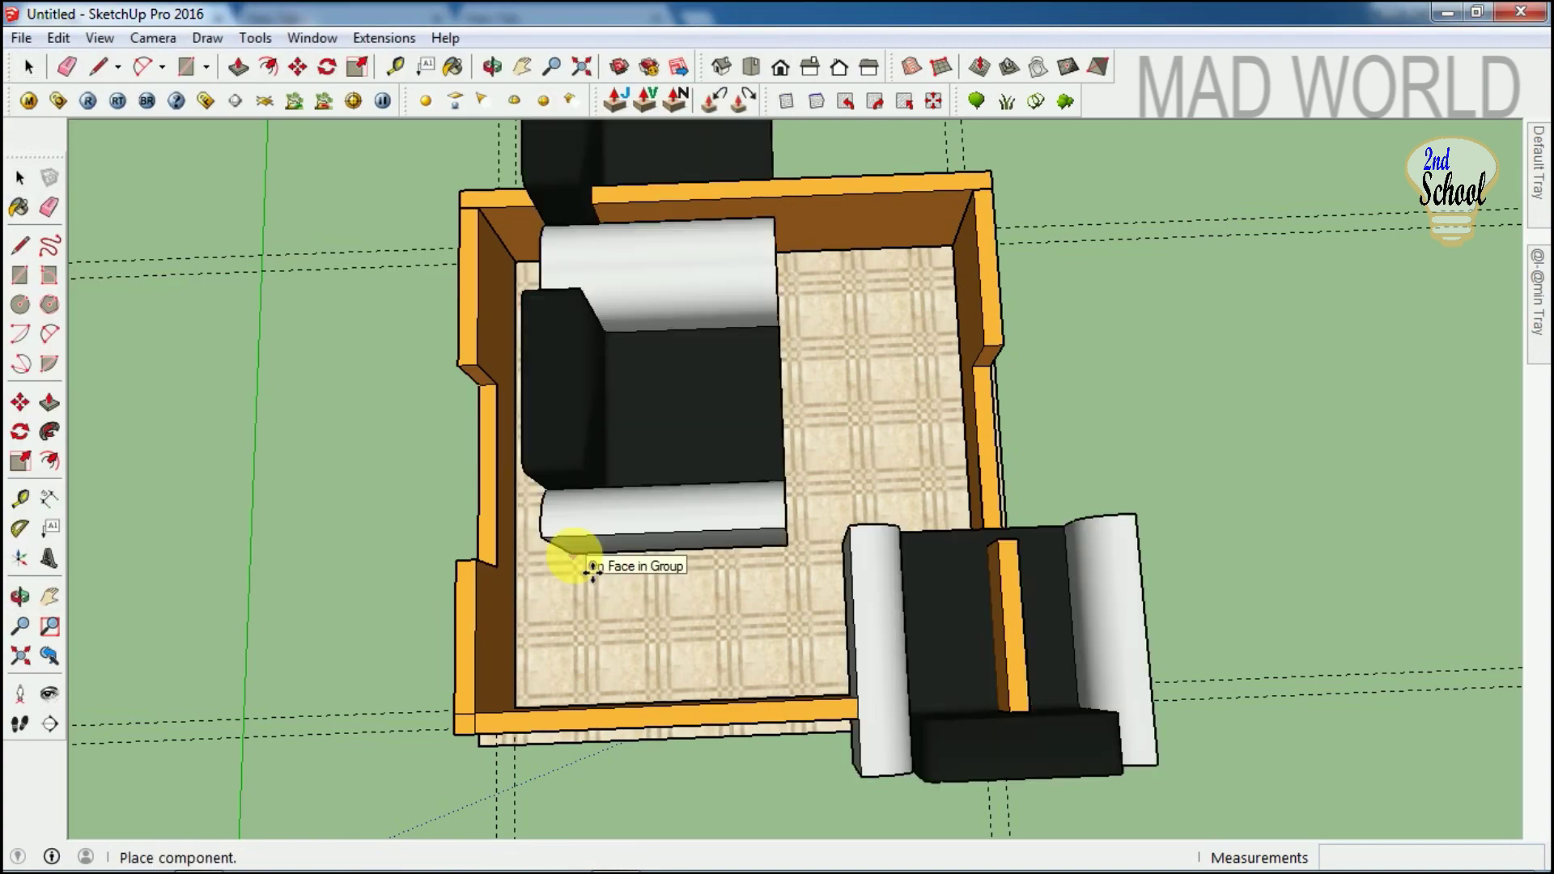
{"action": "left_click", "coordinate": [631, 572]}
{"action": "middle_click_drag", "start_coordinate": [971, 542], "coordinate": [936, 485]}
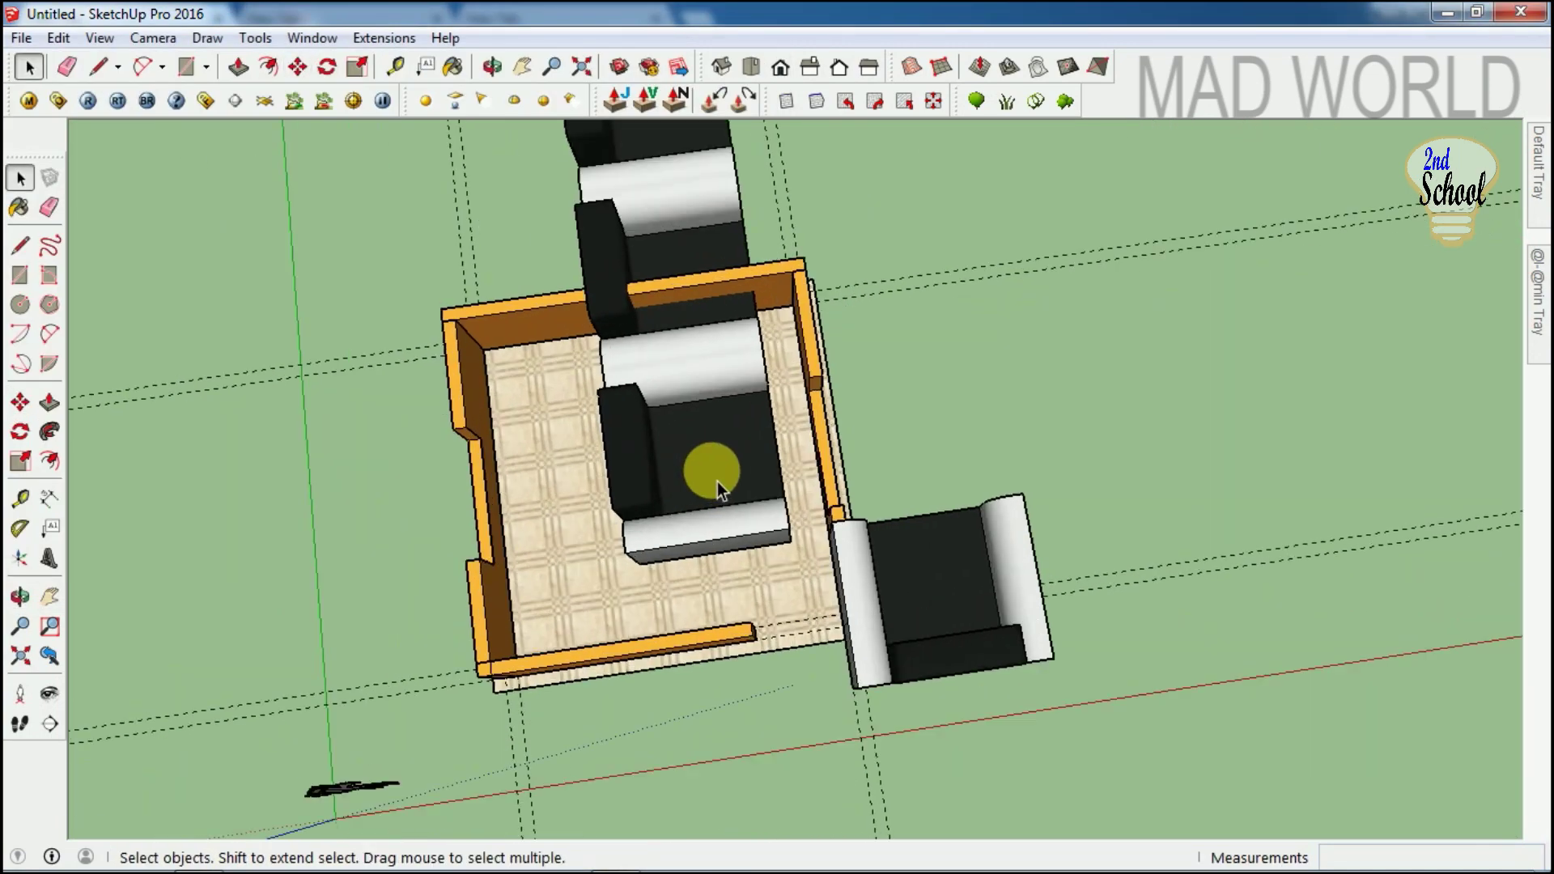
{"action": "key", "text": "s"}
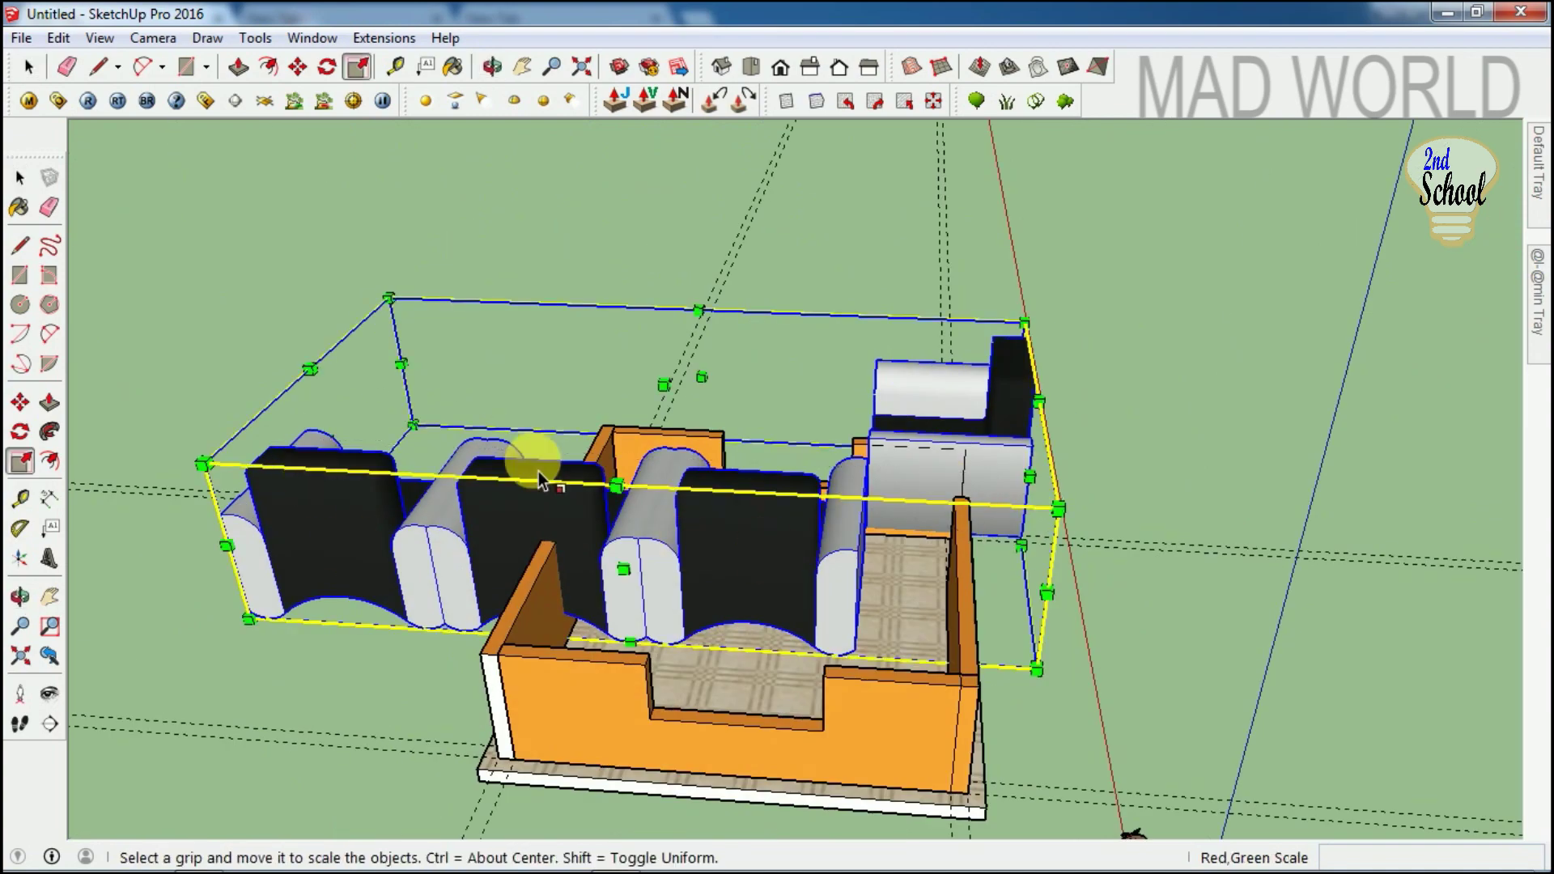
{"action": "middle_click_drag", "start_coordinate": [537, 461], "coordinate": [858, 501]}
Scale the sofa set to about 0.52 along red and check it from above.
{"action": "left_click_drag", "start_coordinate": [858, 502], "coordinate": [950, 520]}
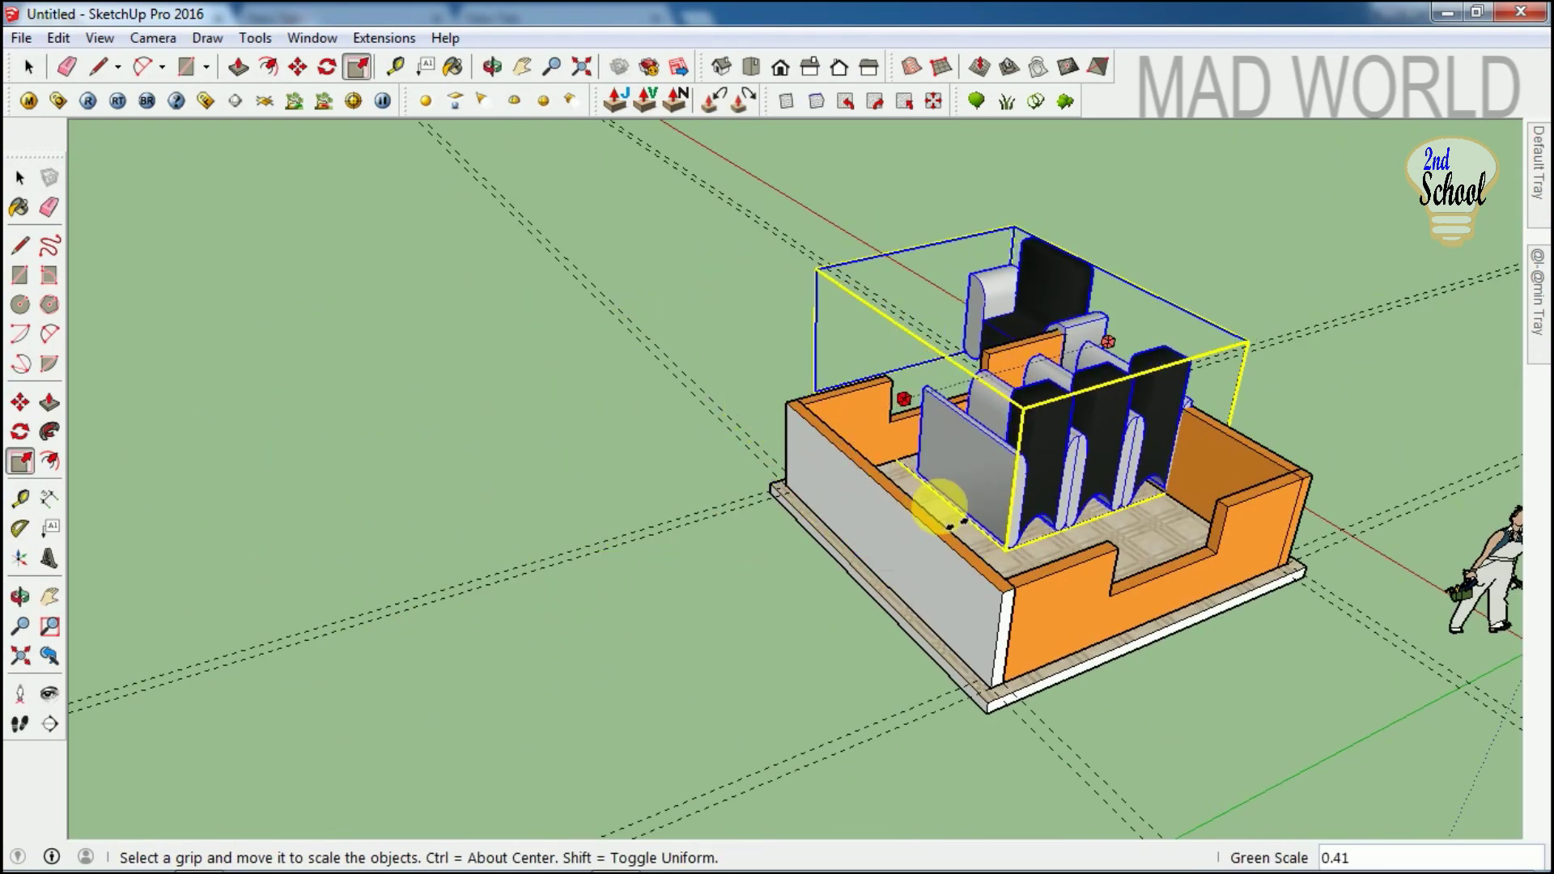
{"action": "middle_click_drag", "start_coordinate": [938, 506], "coordinate": [988, 649]}
{"action": "left_click_drag", "start_coordinate": [988, 648], "coordinate": [801, 599]}
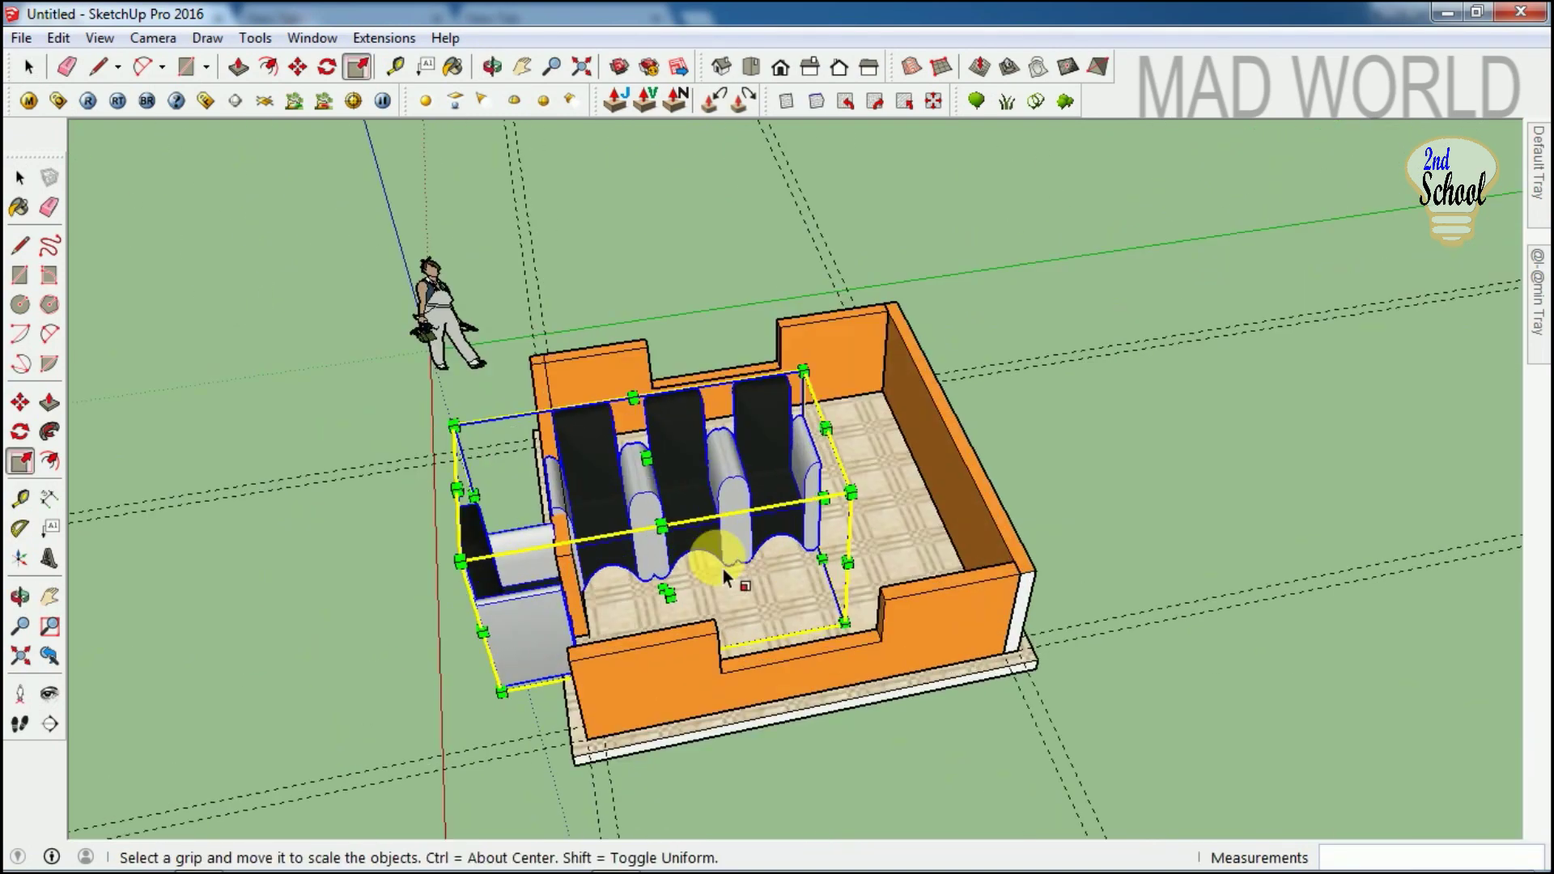
{"action": "middle_click_drag", "start_coordinate": [801, 599], "coordinate": [706, 518]}
{"action": "scroll", "coordinate": [707, 518], "scroll_direction": "up", "scroll_amount": 5}
{"action": "mouse_move", "coordinate": [761, 623]}
{"action": "middle_mouse_down"}
{"action": "mouse_move", "coordinate": [1030, 624]}
{"action": "mouse_move", "coordinate": [884, 694]}
{"action": "middle_mouse_up"}
{"action": "key", "text": "space"}
{"action": "scroll", "coordinate": [818, 526], "scroll_direction": "up", "scroll_amount": 3}
{"action": "key", "text": "m"}
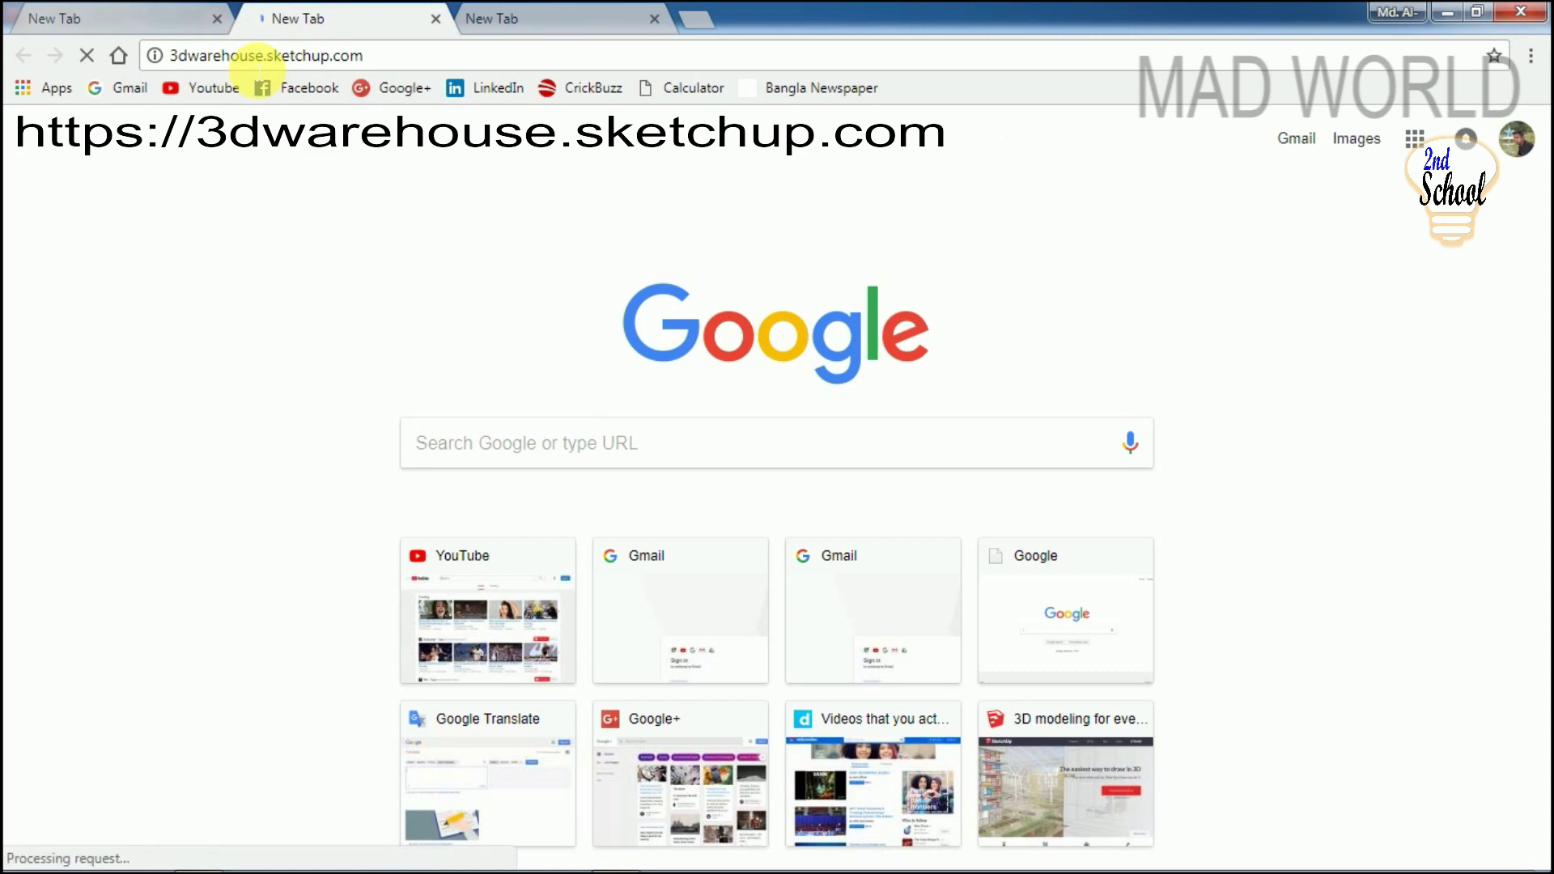
Search the 3D Warehouse website for 'door' models.
{"action": "scroll", "coordinate": [714, 587], "scroll_direction": "down", "scroll_amount": 6}
{"action": "scroll", "coordinate": [713, 587], "scroll_direction": "down", "scroll_amount": 2}
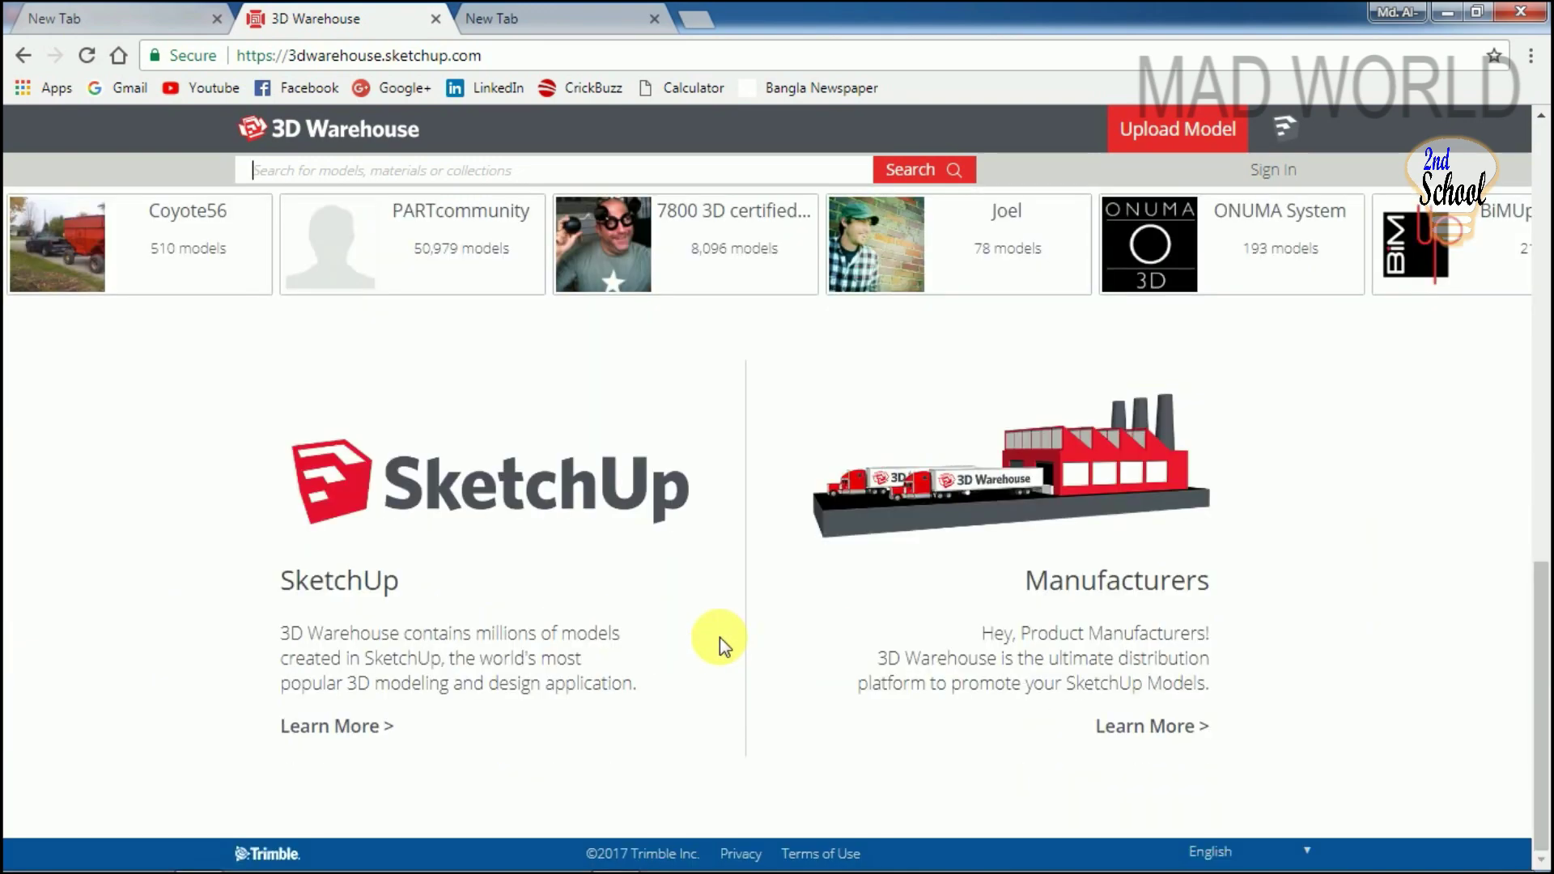
{"action": "scroll", "coordinate": [371, 388], "scroll_direction": "up", "scroll_amount": 15}
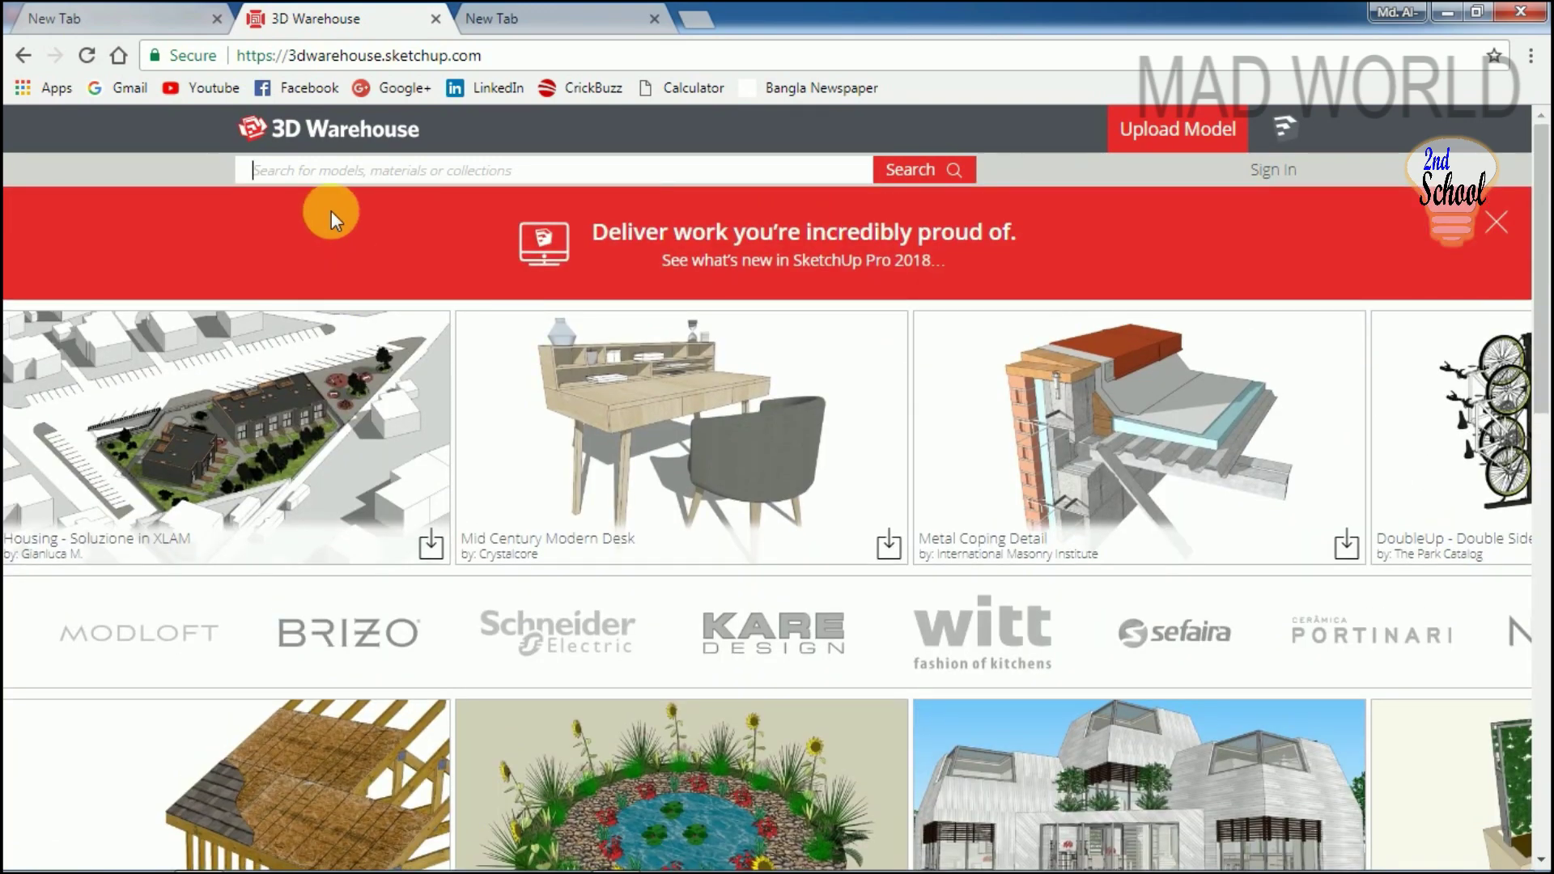
{"action": "type", "text": "door"}
{"action": "left_click", "coordinate": [335, 212]}
Download the DOOR model as DOOR+01.skp and show it in its folder.
{"action": "scroll", "coordinate": [556, 608], "scroll_direction": "down", "scroll_amount": 4}
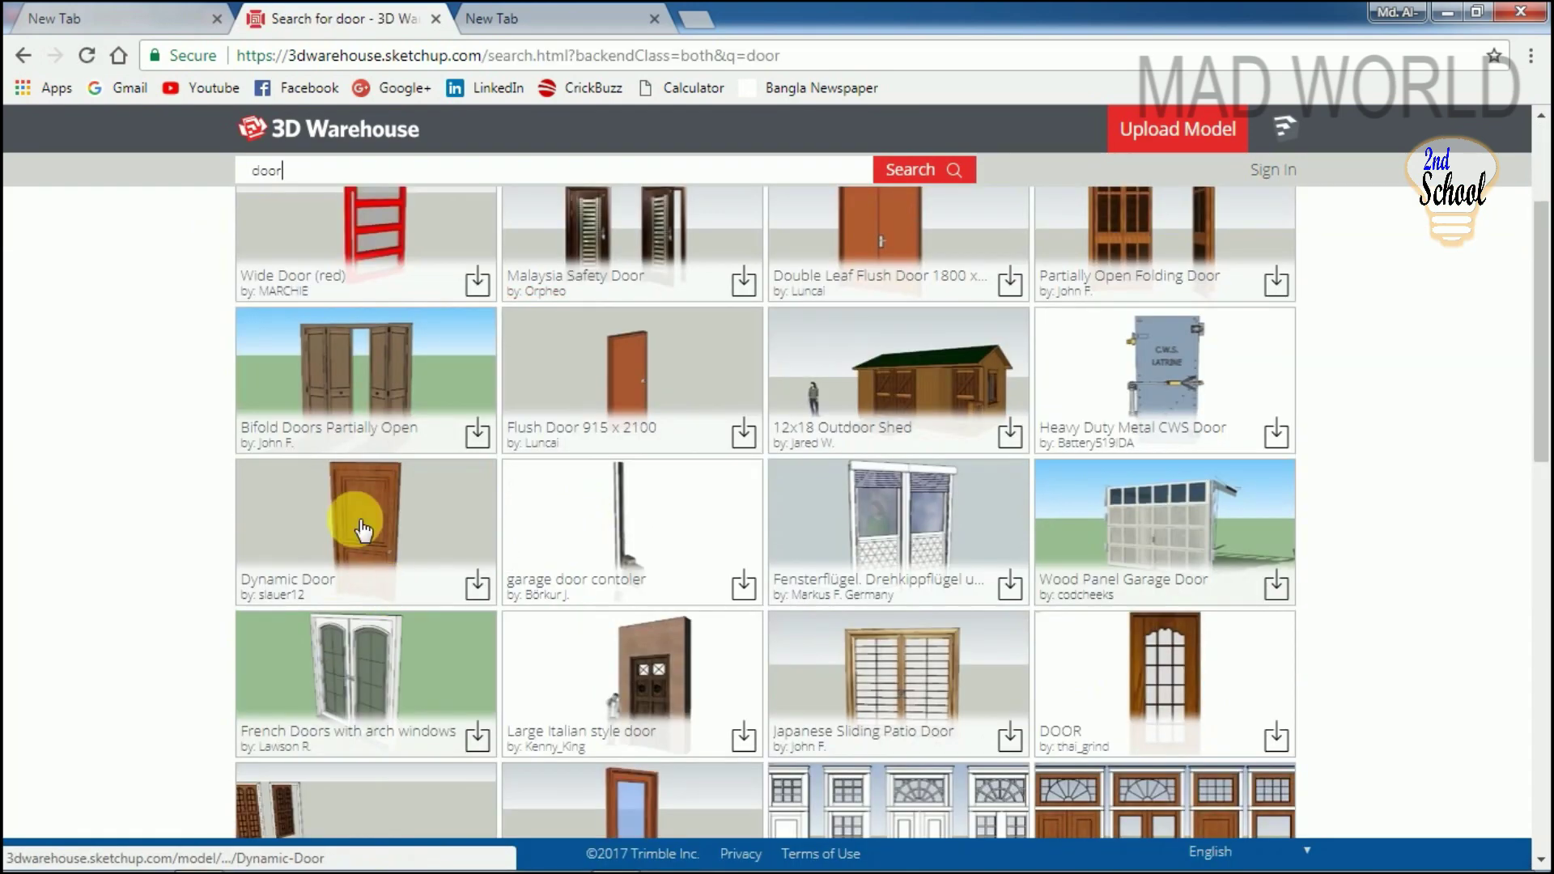
{"action": "left_click", "coordinate": [1277, 627]}
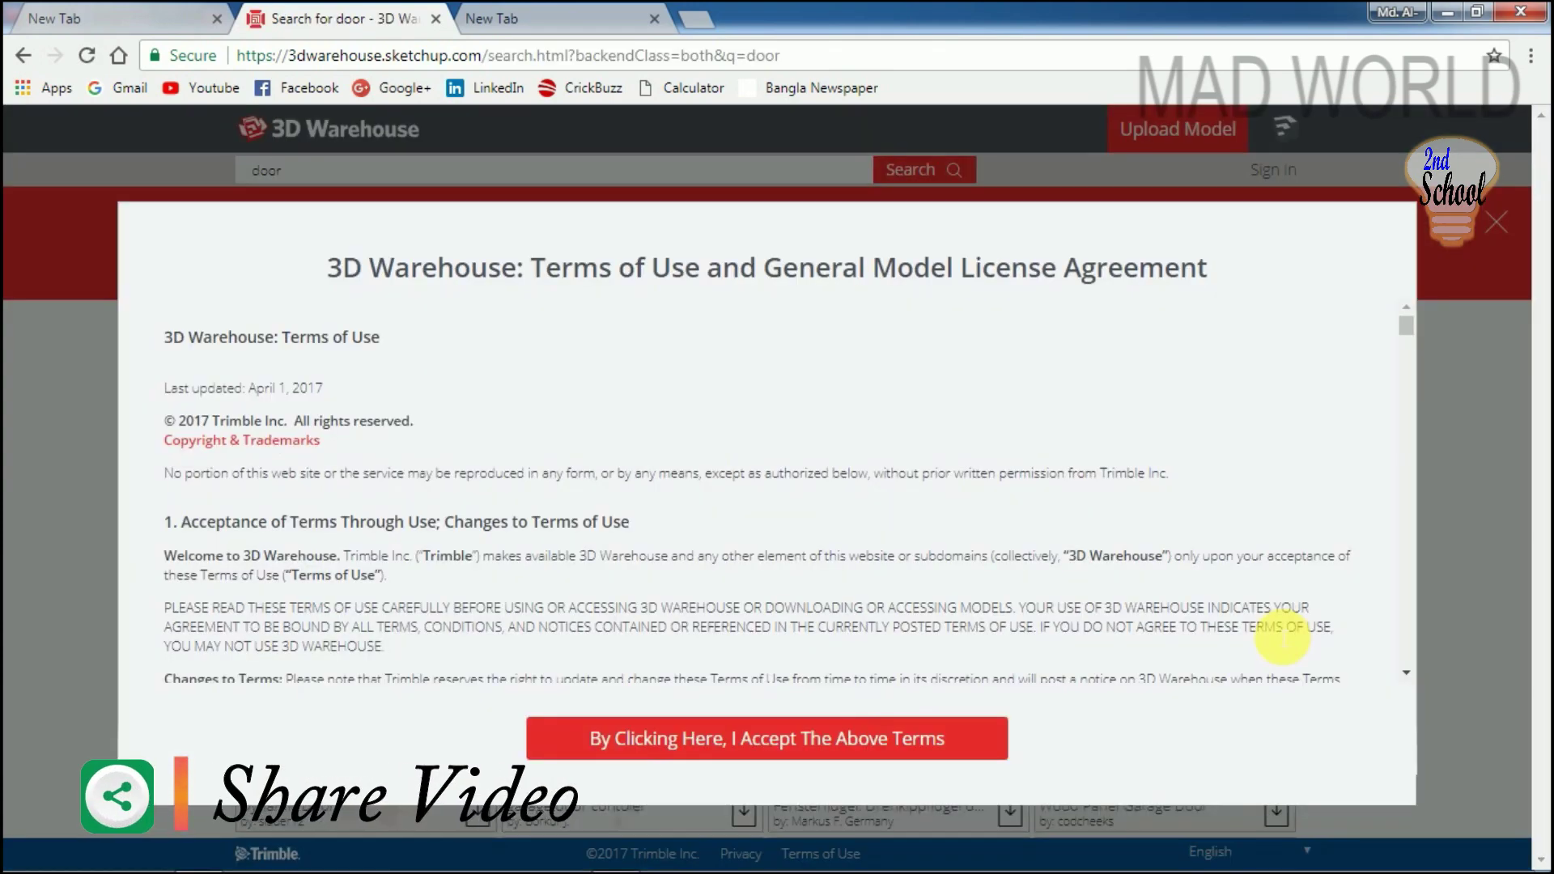
{"action": "left_click", "coordinate": [733, 749]}
{"action": "left_click", "coordinate": [237, 848]}
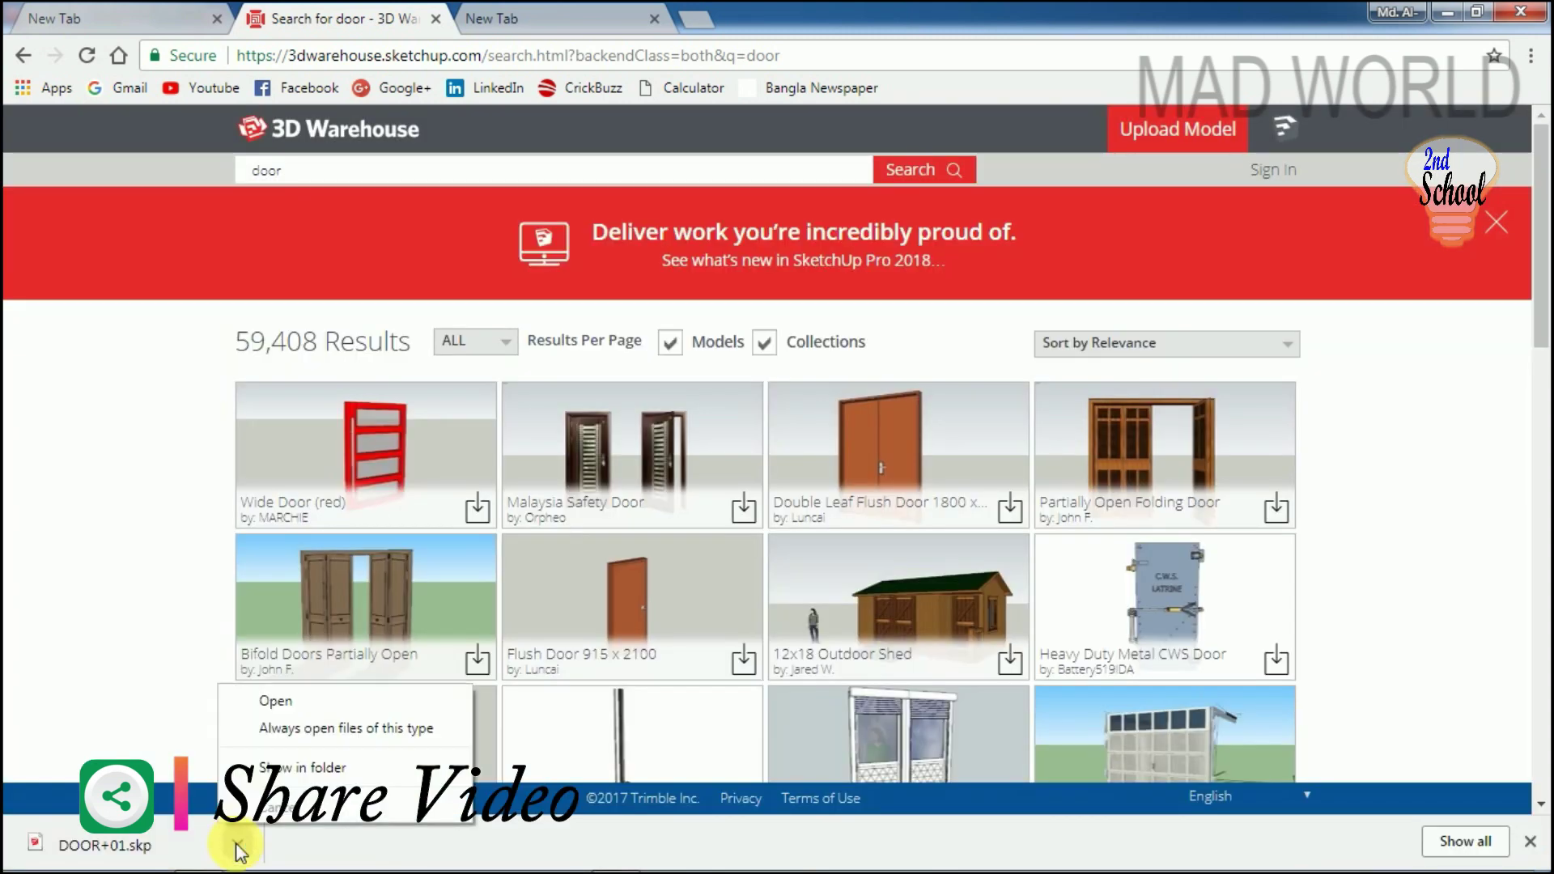
{"action": "left_click", "coordinate": [309, 767]}
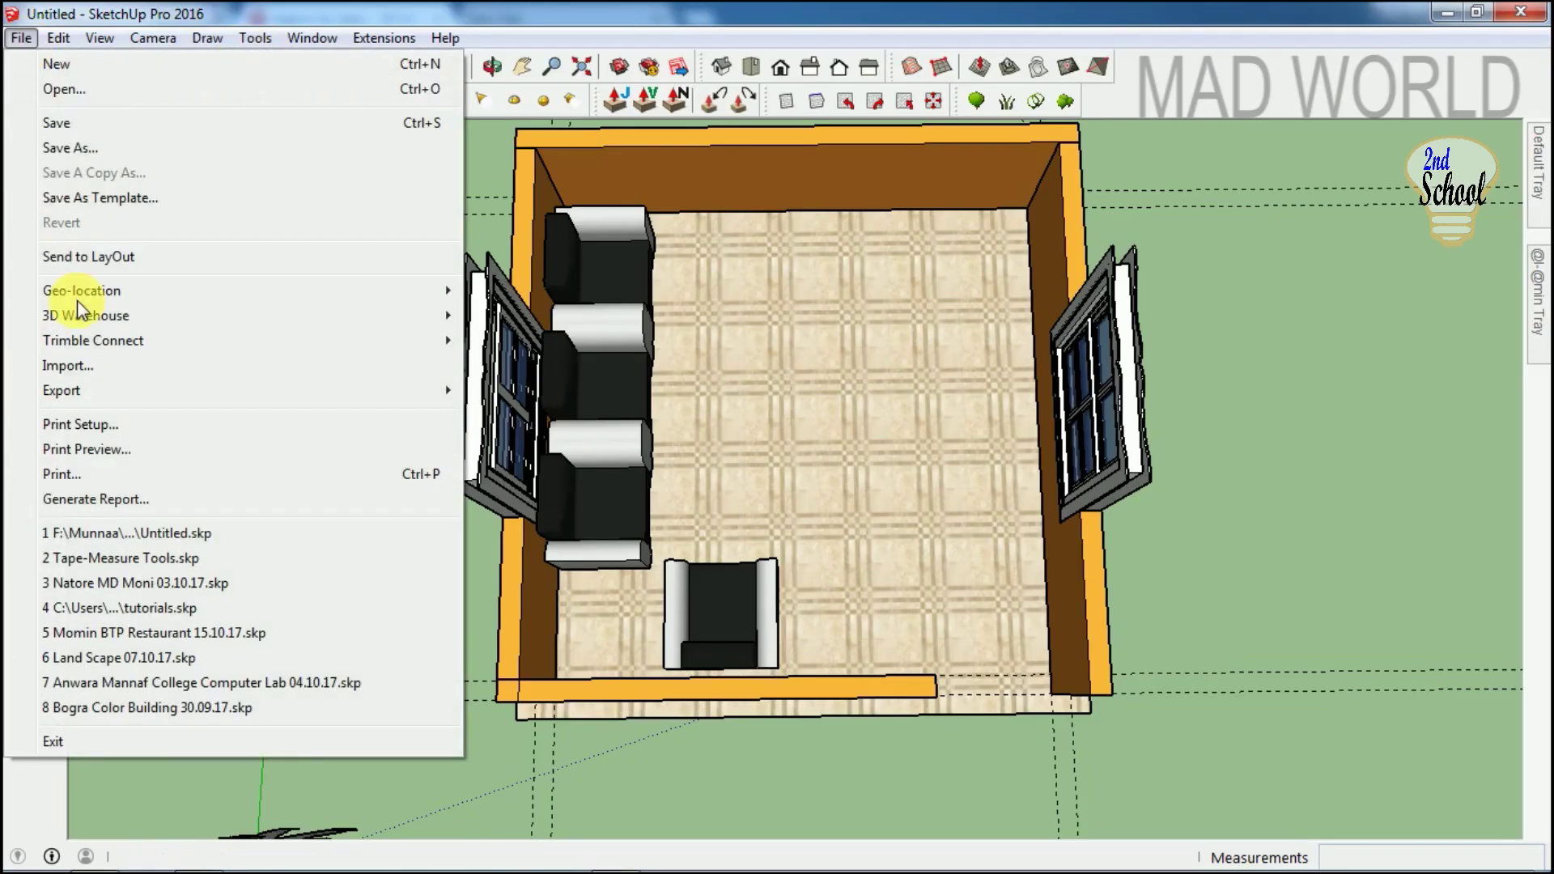
Import 6-Lite+Craftsman+Front+Door.skp from the Door & Window folder and place it near the right wall.
{"action": "left_click", "coordinate": [57, 368]}
{"action": "left_click", "coordinate": [182, 101]}
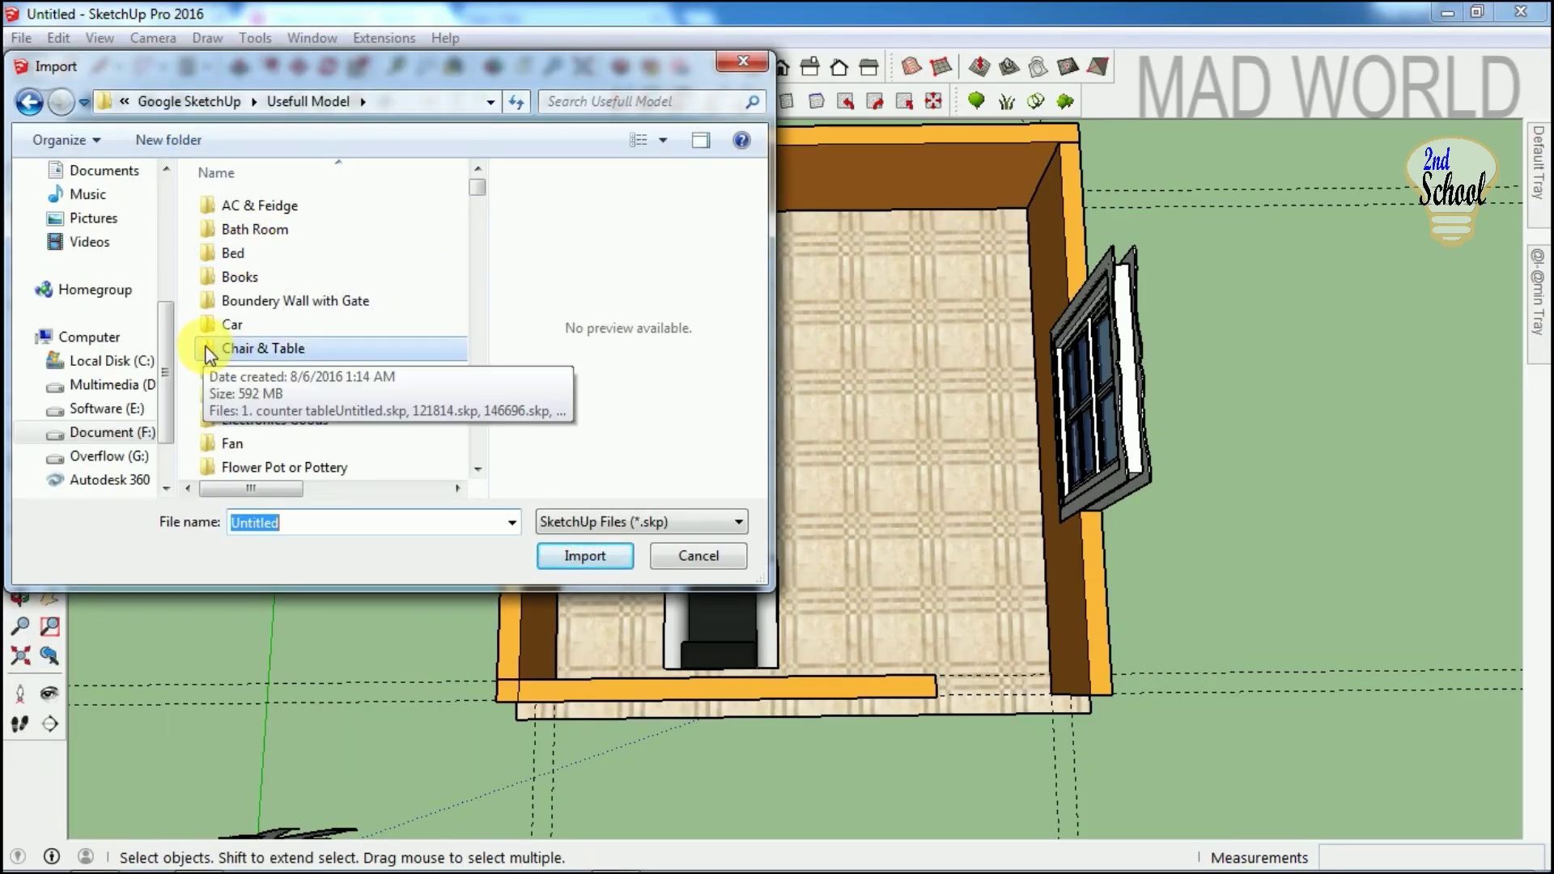
{"action": "scroll", "coordinate": [268, 348], "scroll_direction": "down", "scroll_amount": 2}
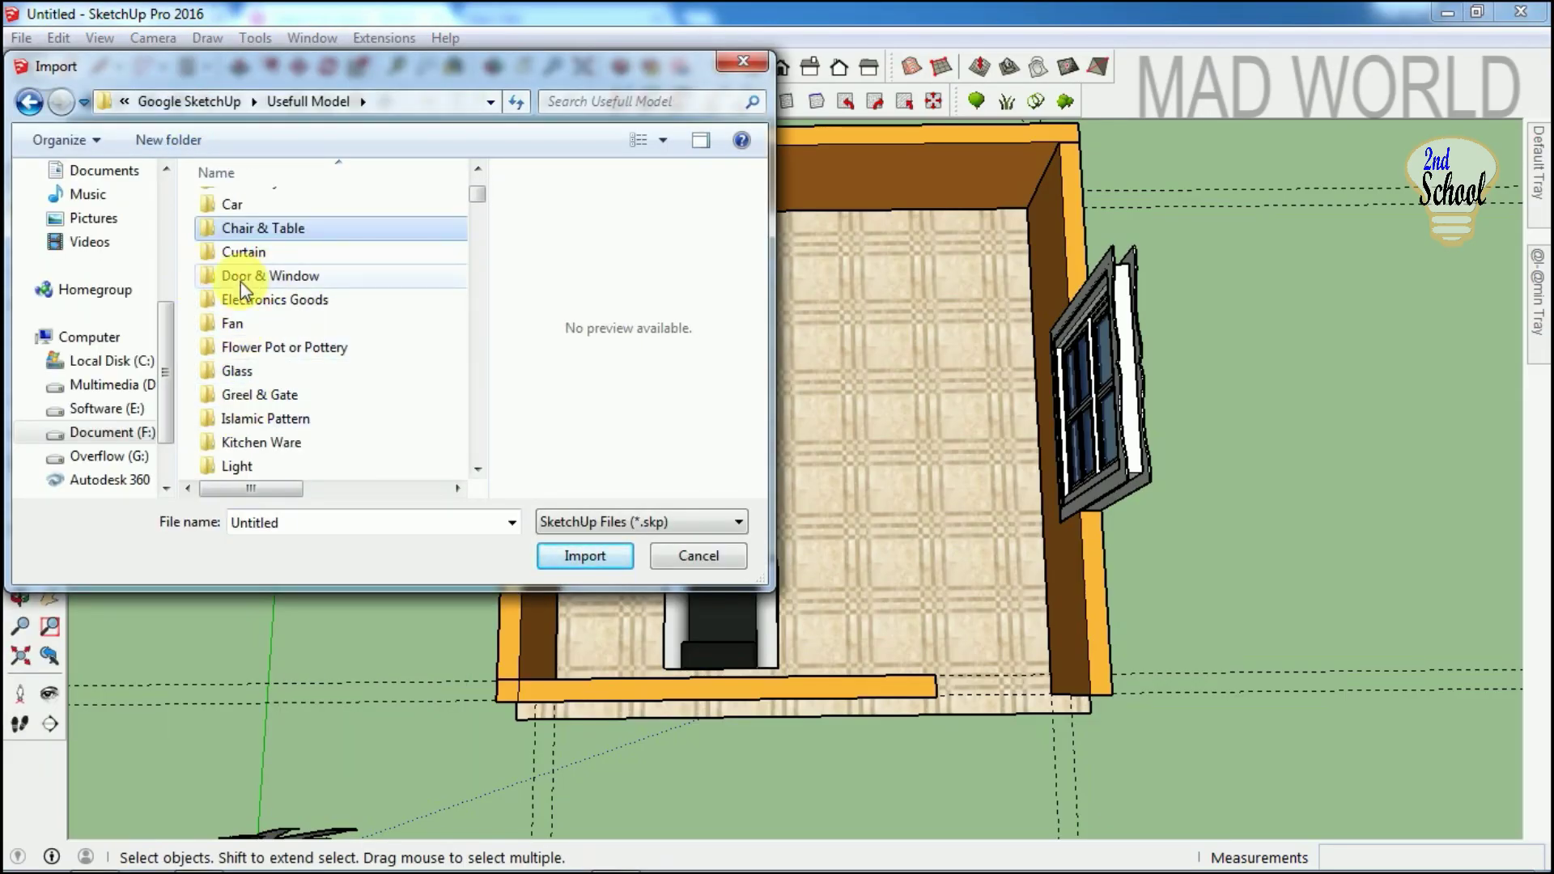
{"action": "double_click", "coordinate": [210, 278]}
{"action": "key", "text": "Down"}
{"action": "key", "text": "Down"}
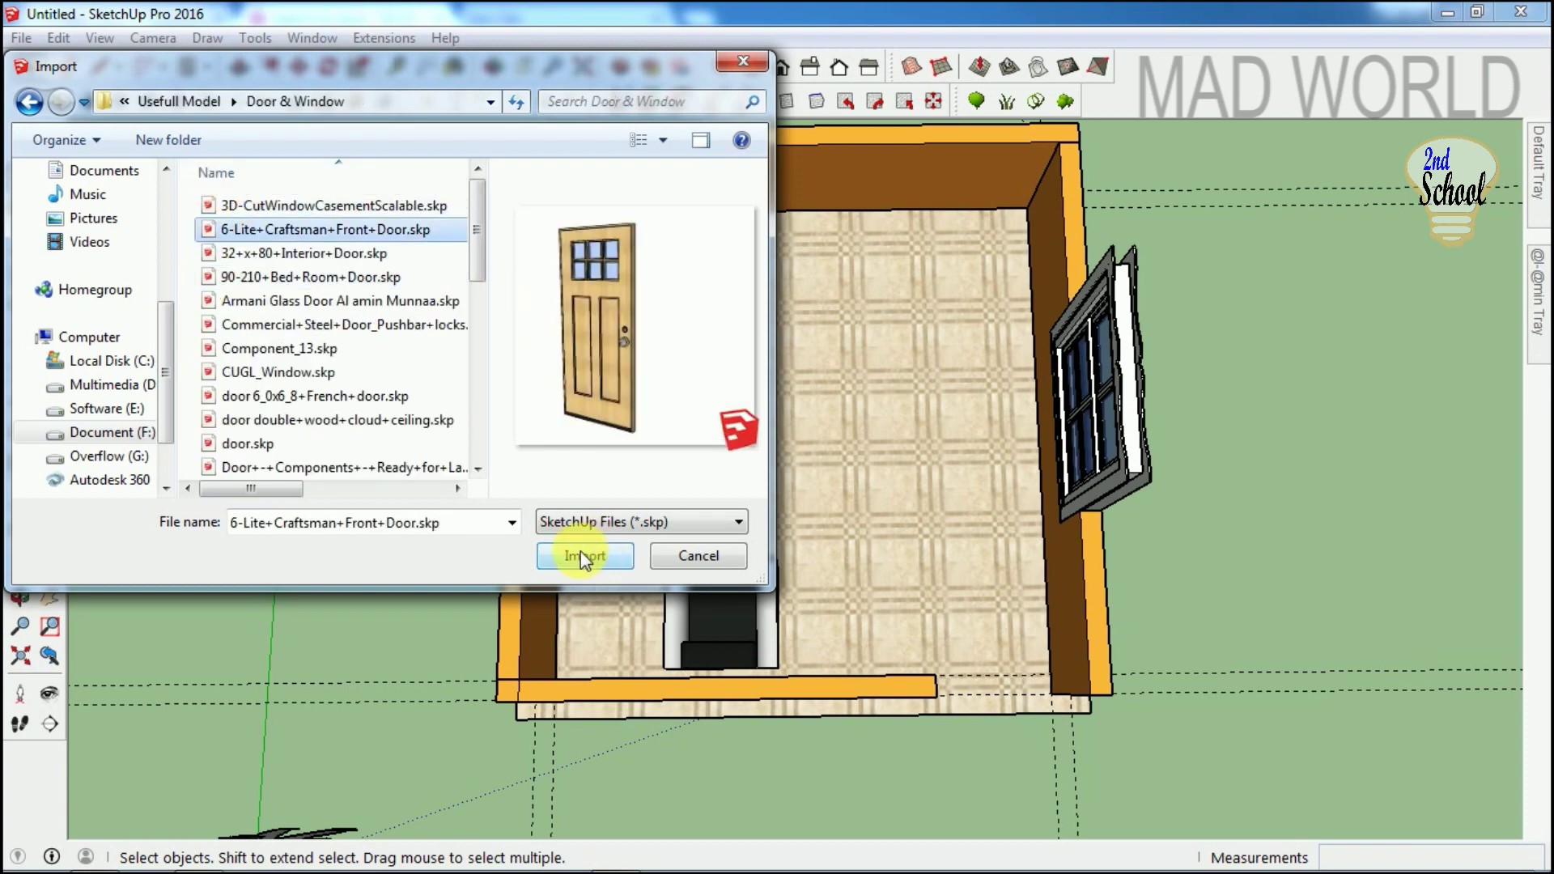
{"action": "left_click", "coordinate": [581, 553]}
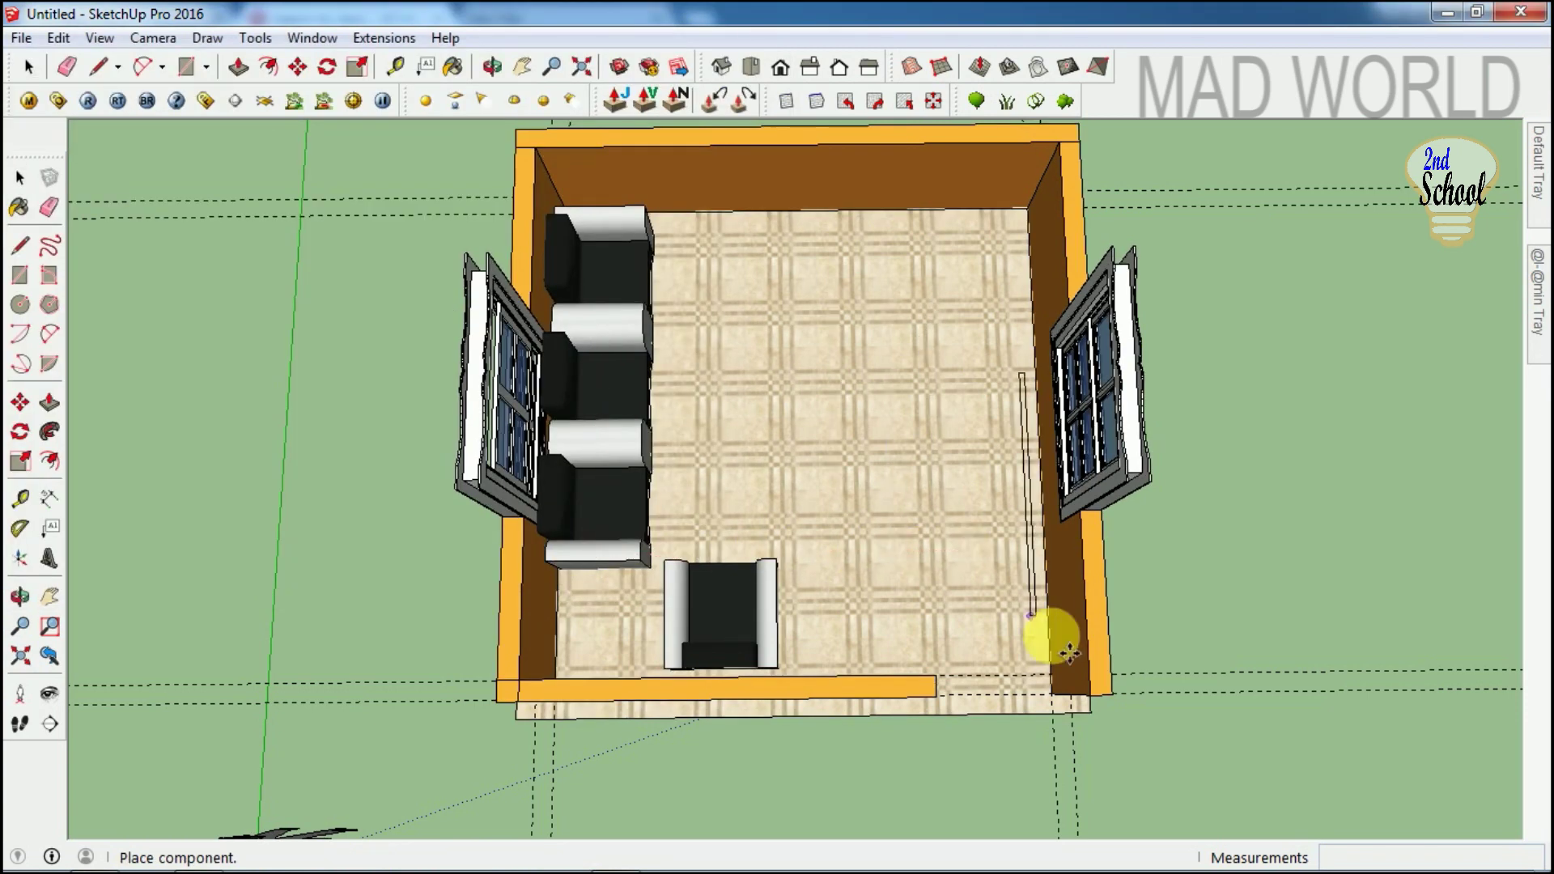
{"action": "left_click", "coordinate": [983, 576]}
Rotate the door 90° to stand it upright.
{"action": "middle_click_drag", "start_coordinate": [983, 576], "coordinate": [888, 662]}
{"action": "scroll", "coordinate": [888, 662], "scroll_direction": "up", "scroll_amount": 5}
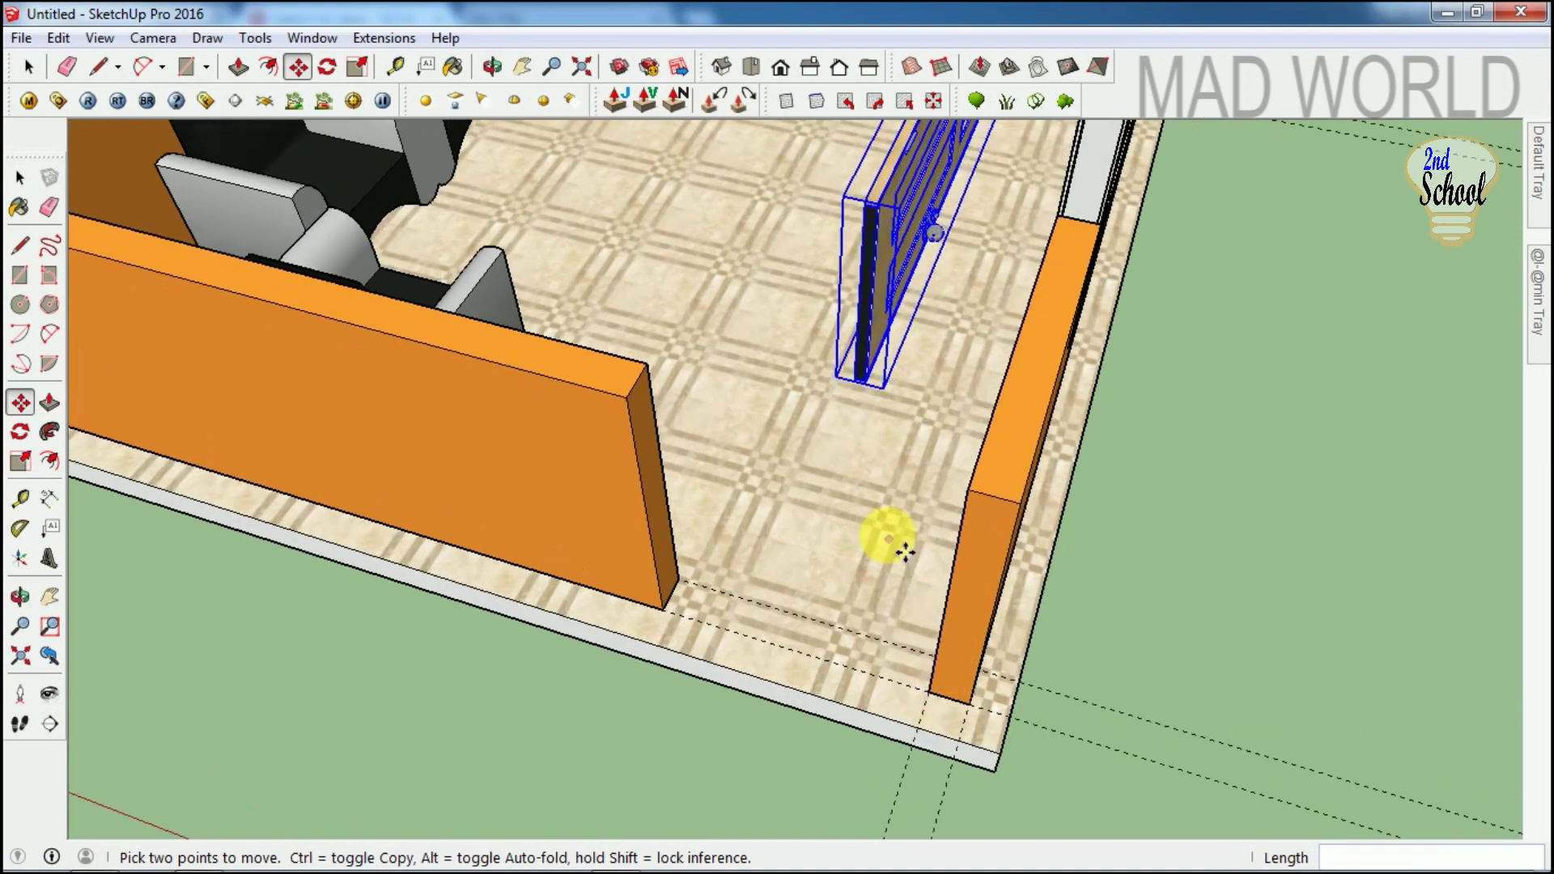
{"action": "key", "text": "space"}
{"action": "middle_click_drag", "start_coordinate": [884, 538], "coordinate": [664, 541]}
{"action": "scroll", "coordinate": [664, 541], "scroll_direction": "down", "scroll_amount": 5}
{"action": "scroll", "coordinate": [794, 469], "scroll_direction": "up", "scroll_amount": 3}
{"action": "key", "text": "q"}
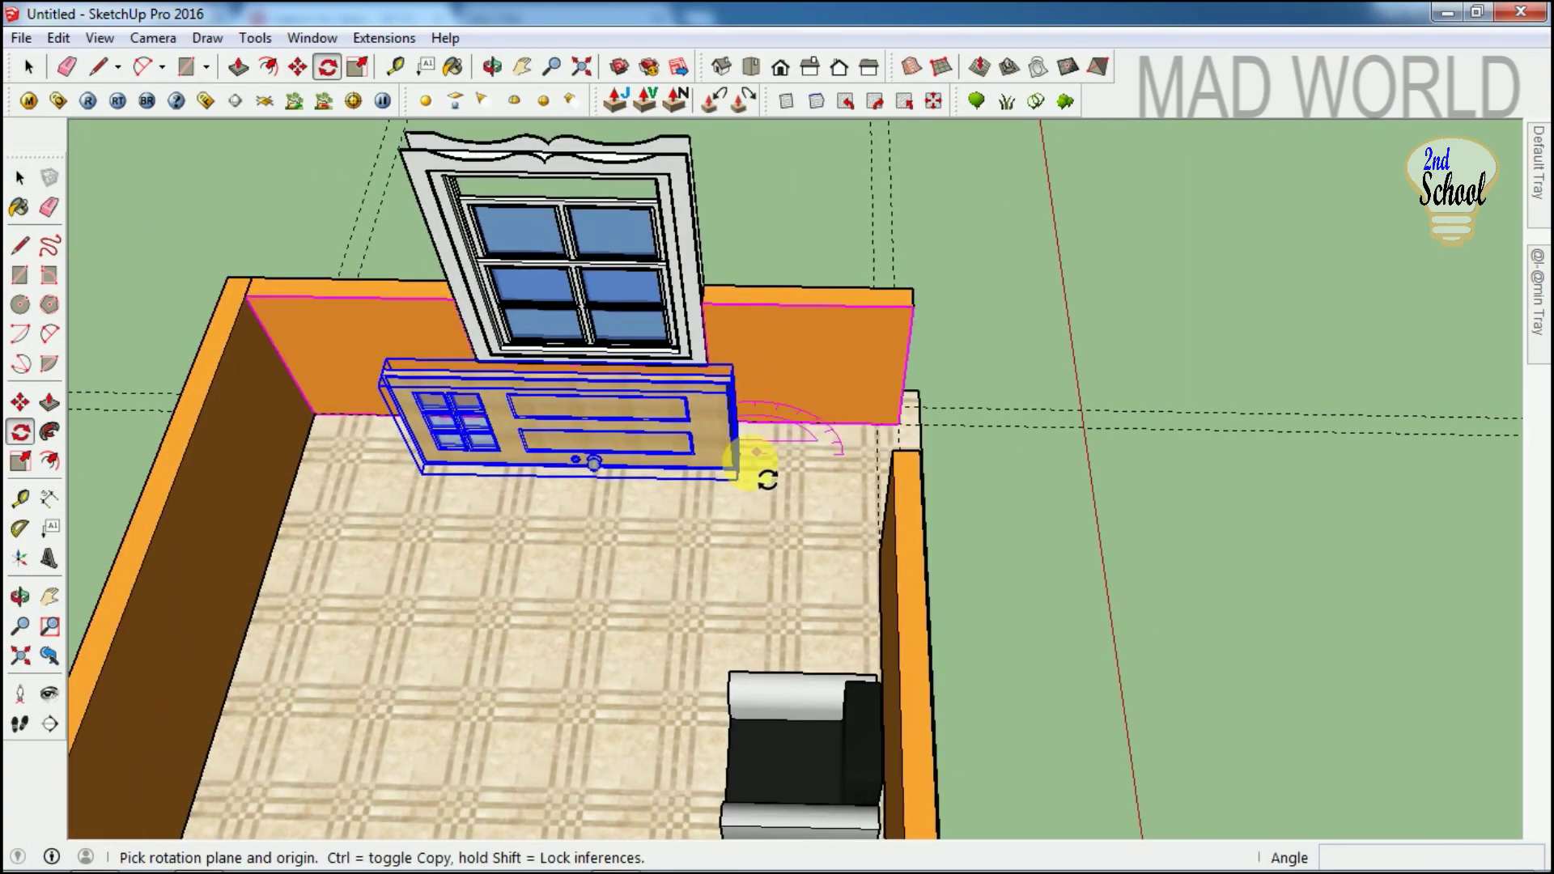
{"action": "left_click_drag", "start_coordinate": [740, 465], "coordinate": [400, 468]}
{"action": "left_click", "coordinate": [437, 356]}
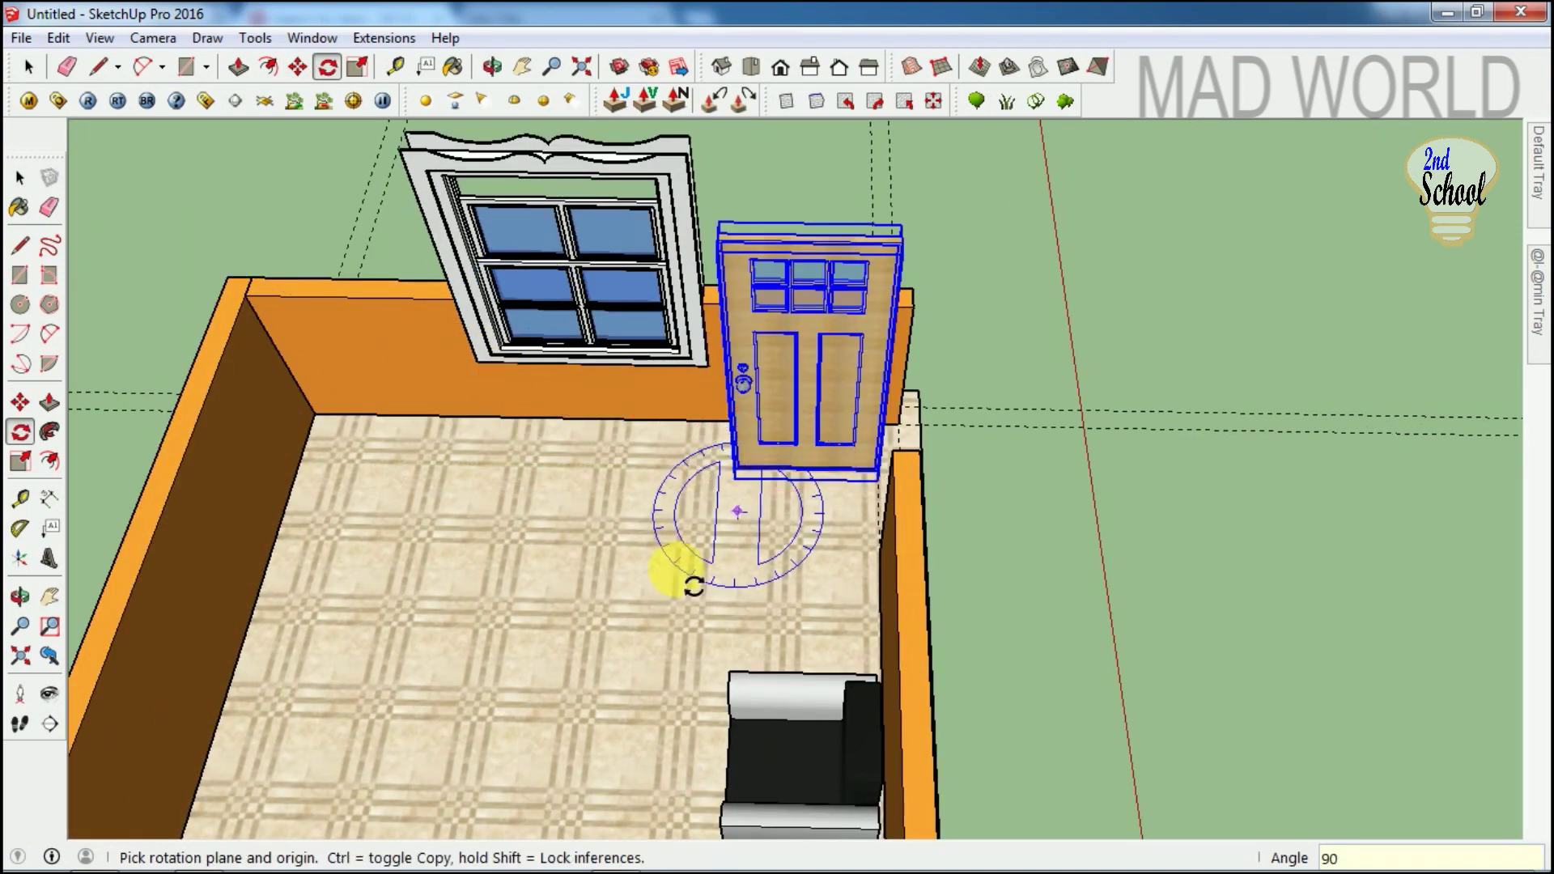
Turn the door another 90° about its base corner.
{"action": "scroll", "coordinate": [1180, 544], "scroll_direction": "up", "scroll_amount": 3}
{"action": "scroll", "coordinate": [910, 606], "scroll_direction": "up", "scroll_amount": 3}
{"action": "scroll", "coordinate": [890, 660], "scroll_direction": "up", "scroll_amount": 3}
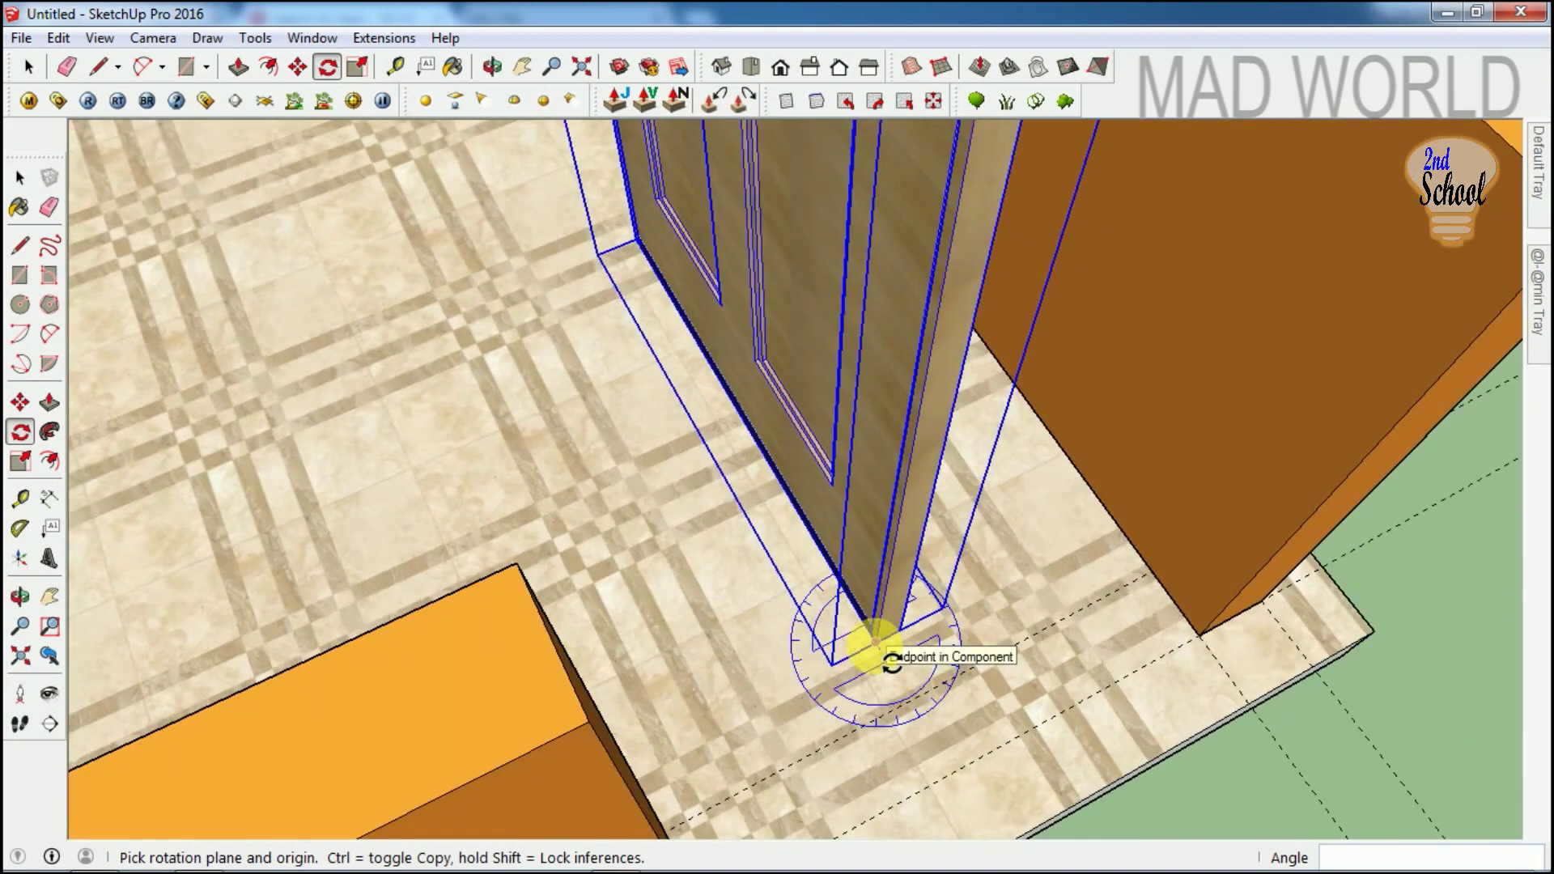
{"action": "left_click", "coordinate": [873, 644]}
{"action": "left_click", "coordinate": [797, 494]}
{"action": "left_click", "coordinate": [659, 225]}
{"action": "key", "text": "space"}
{"action": "mouse_move", "coordinate": [659, 225]}
{"action": "middle_mouse_down"}
{"action": "mouse_move", "coordinate": [809, 546]}
{"action": "mouse_move", "coordinate": [921, 487]}
{"action": "middle_mouse_up"}
Move the door by its bottom corner into the doorway opening.
{"action": "key", "text": "m"}
{"action": "left_click", "coordinate": [908, 434]}
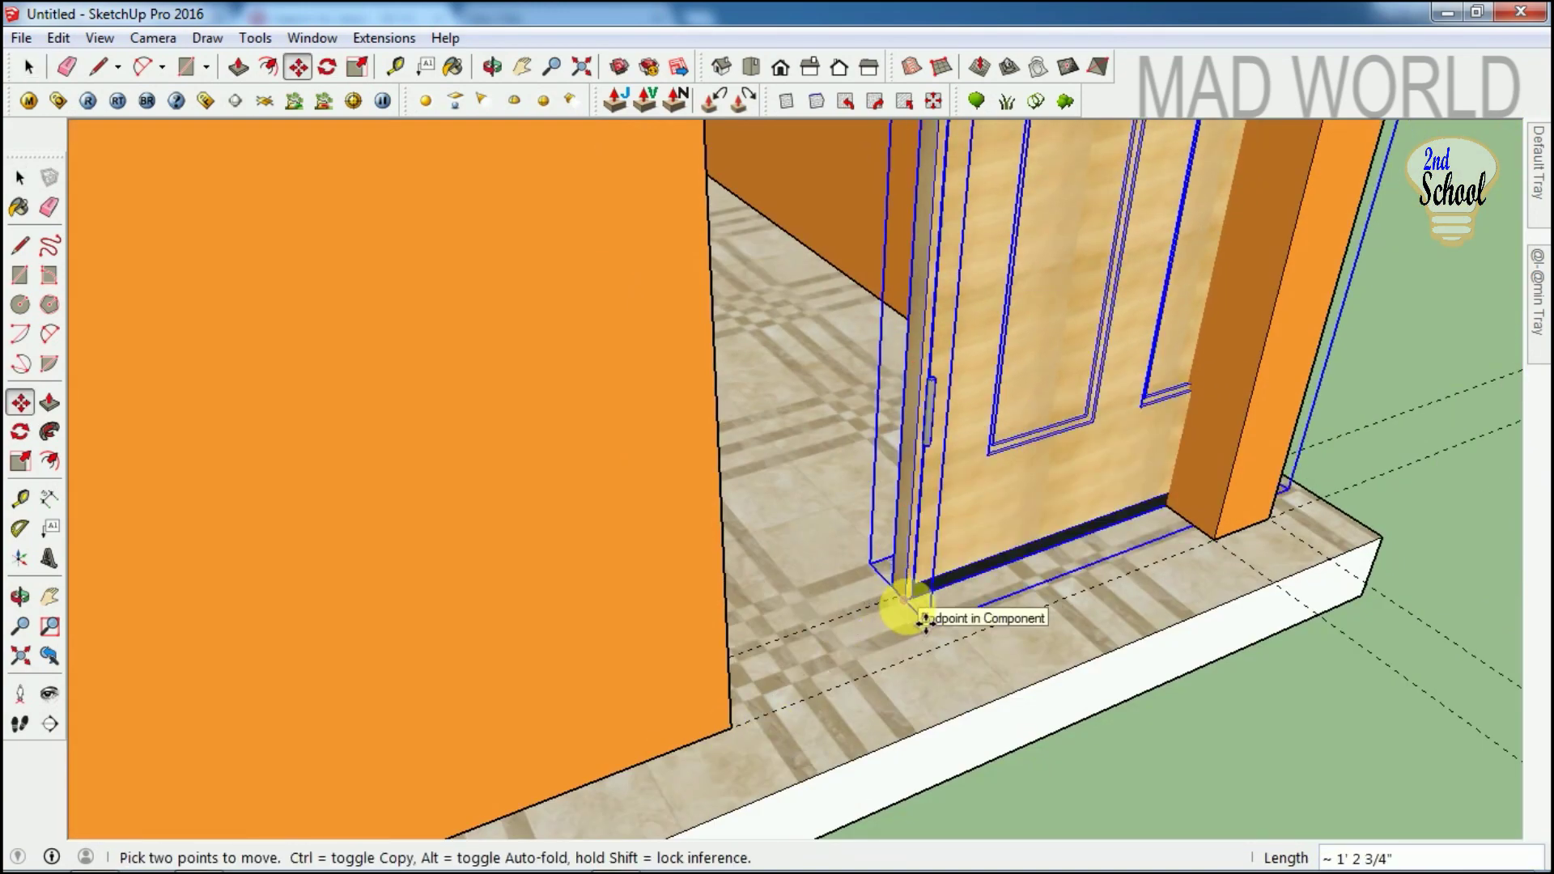
{"action": "left_click", "coordinate": [963, 663]}
{"action": "mouse_move", "coordinate": [963, 663]}
{"action": "middle_mouse_down"}
{"action": "mouse_move", "coordinate": [762, 721]}
{"action": "mouse_move", "coordinate": [943, 555]}
{"action": "mouse_move", "coordinate": [798, 337]}
{"action": "mouse_move", "coordinate": [888, 528]}
{"action": "middle_mouse_up"}
{"action": "key", "text": "s"}
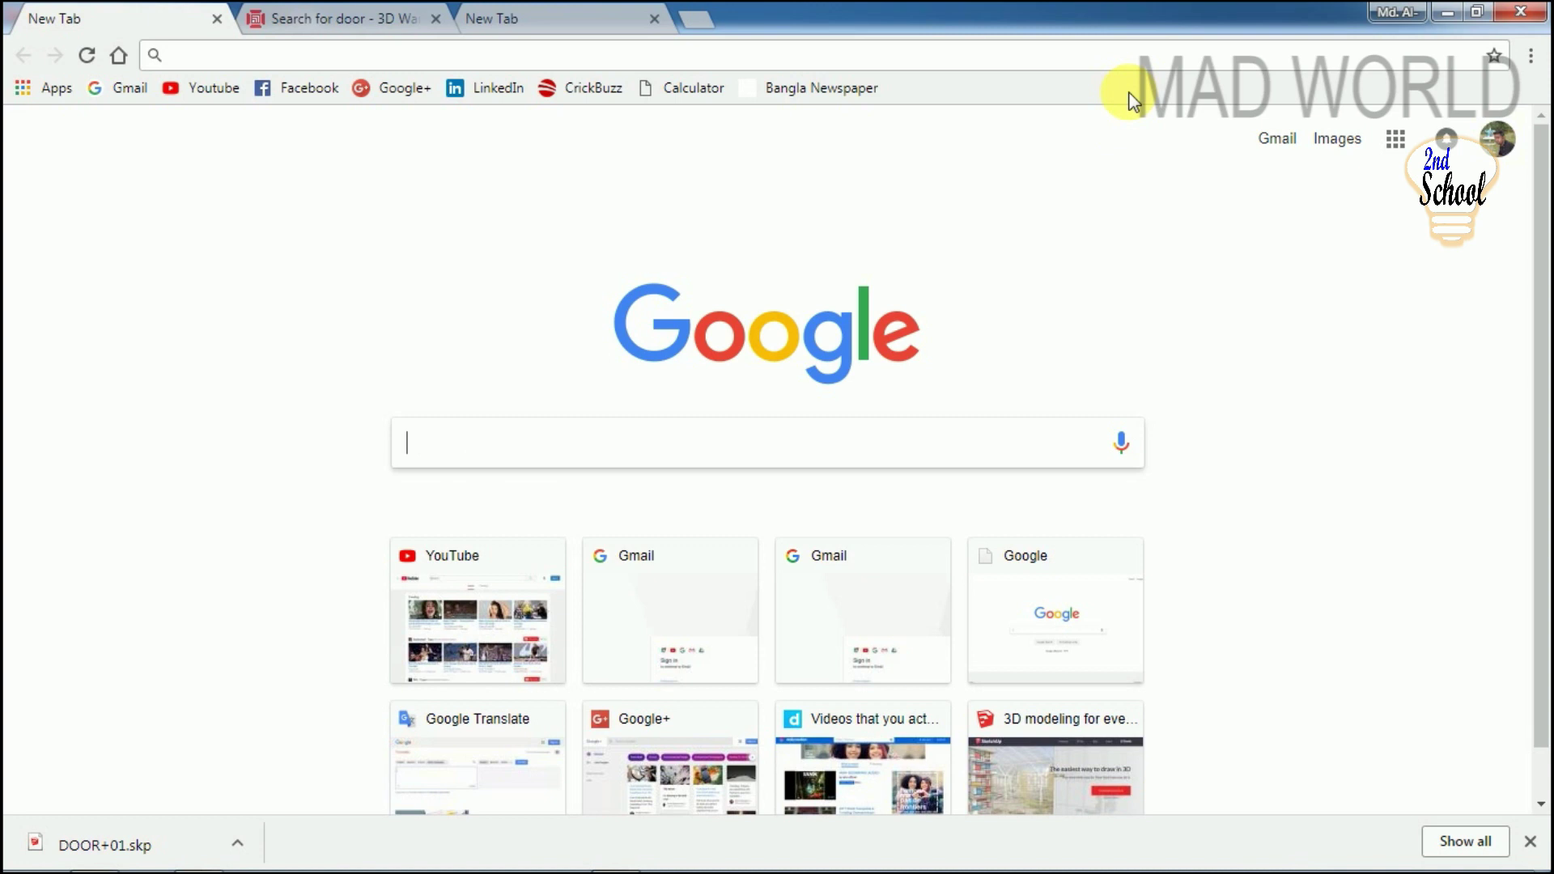
Search Google for 'sketchup bed model' and scroll through the 3D Warehouse bed results.
{"action": "type", "text": "sketcu"}
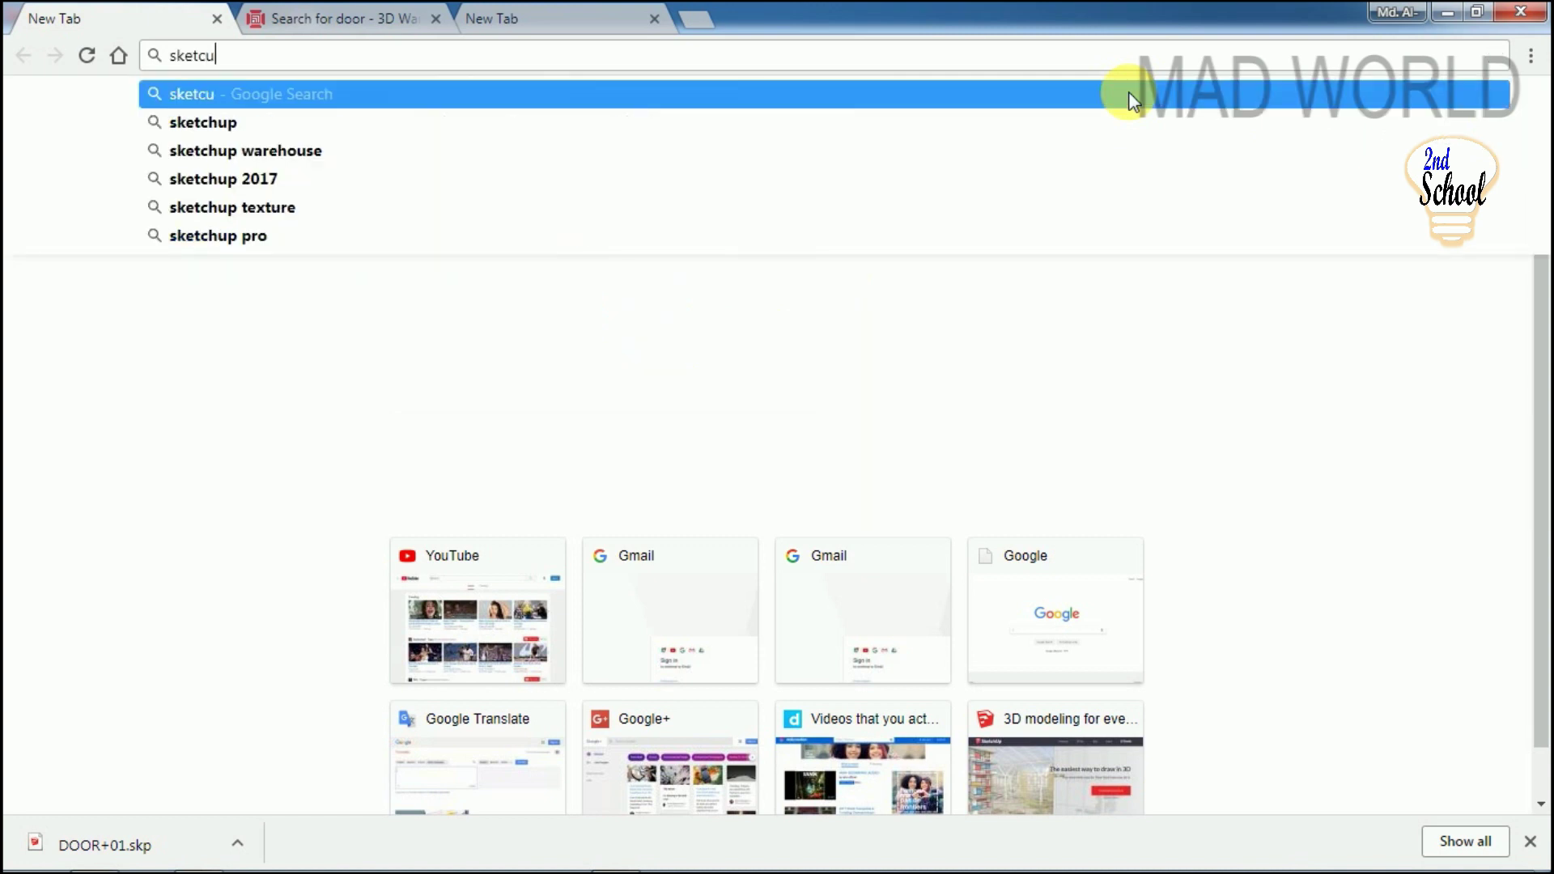
{"action": "key", "text": "BackSpace"}
{"action": "type", "text": "hup "}
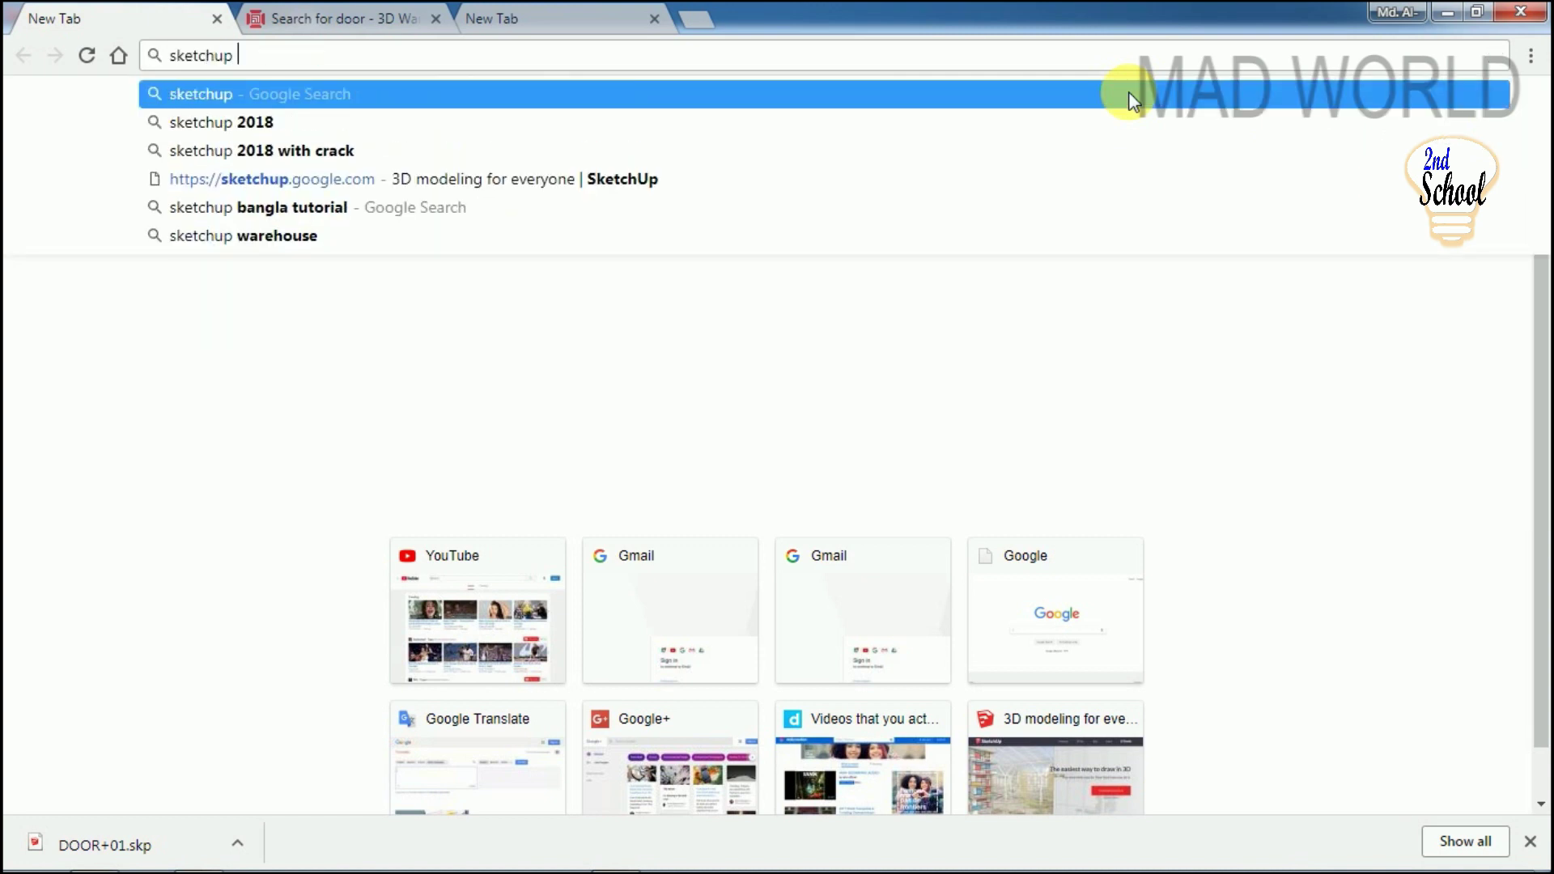
{"action": "type", "text": "bed"}
{"action": "key", "text": "Down"}
{"action": "key", "text": "Return"}
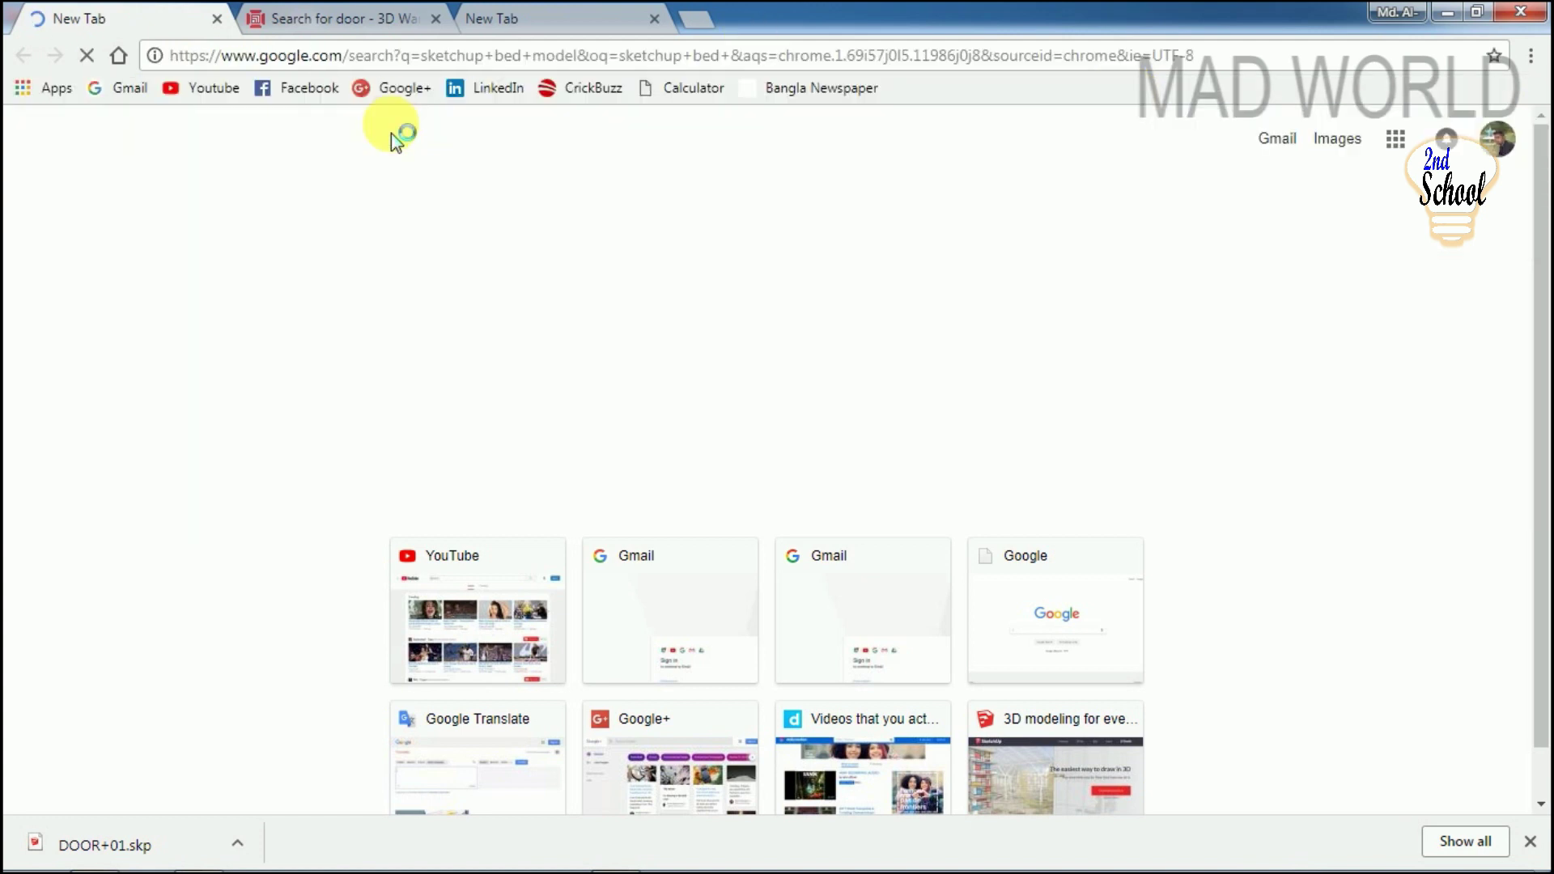
{"action": "middle_click", "coordinate": [1497, 139]}
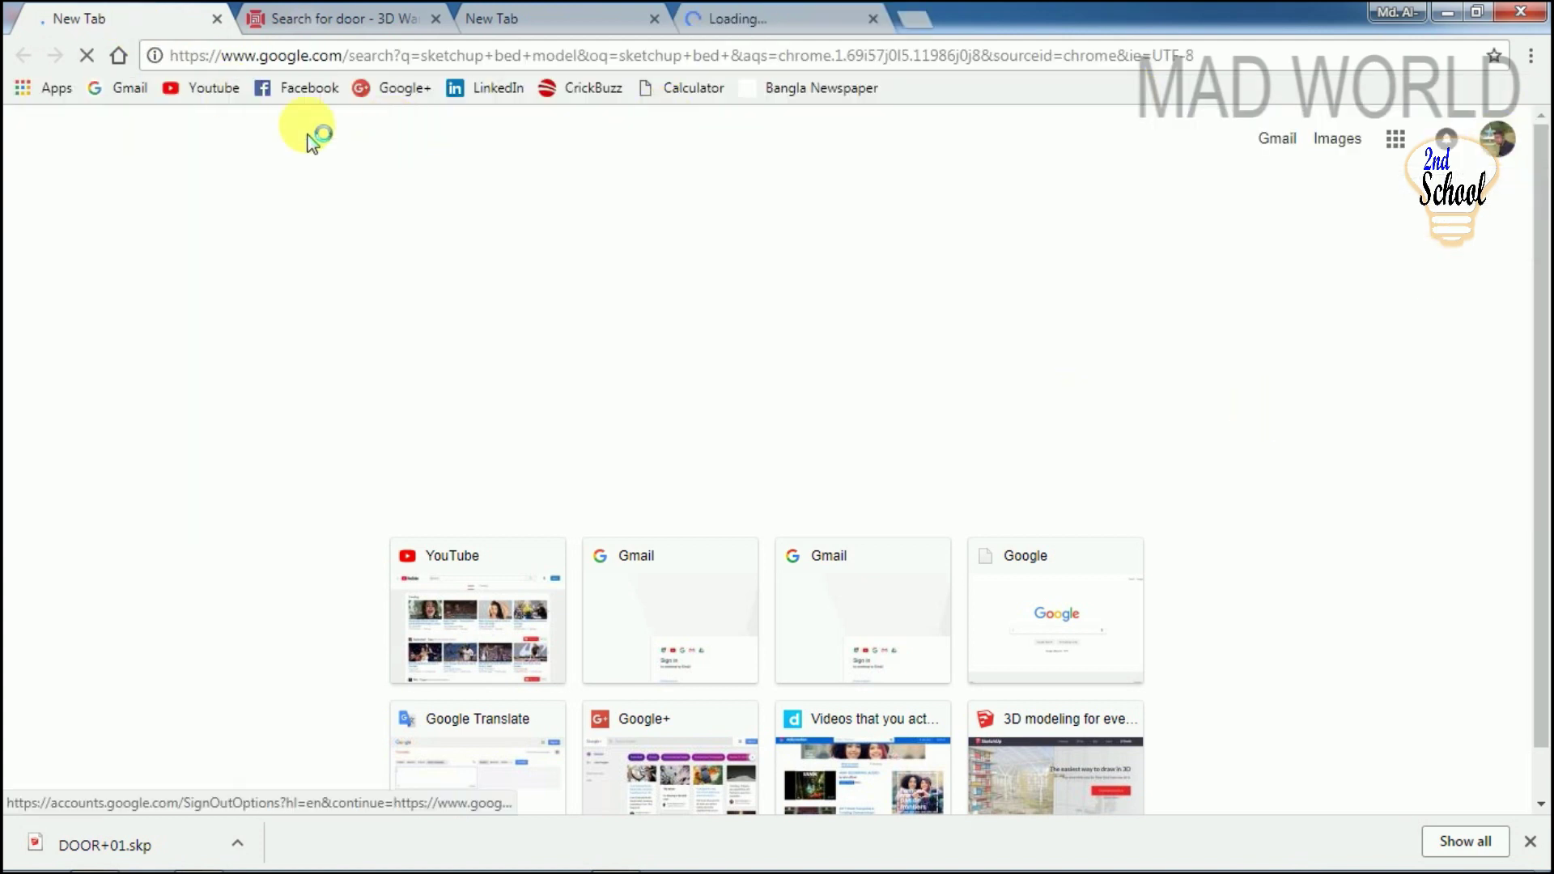
{"action": "scroll", "coordinate": [223, 449], "scroll_direction": "down", "scroll_amount": 4}
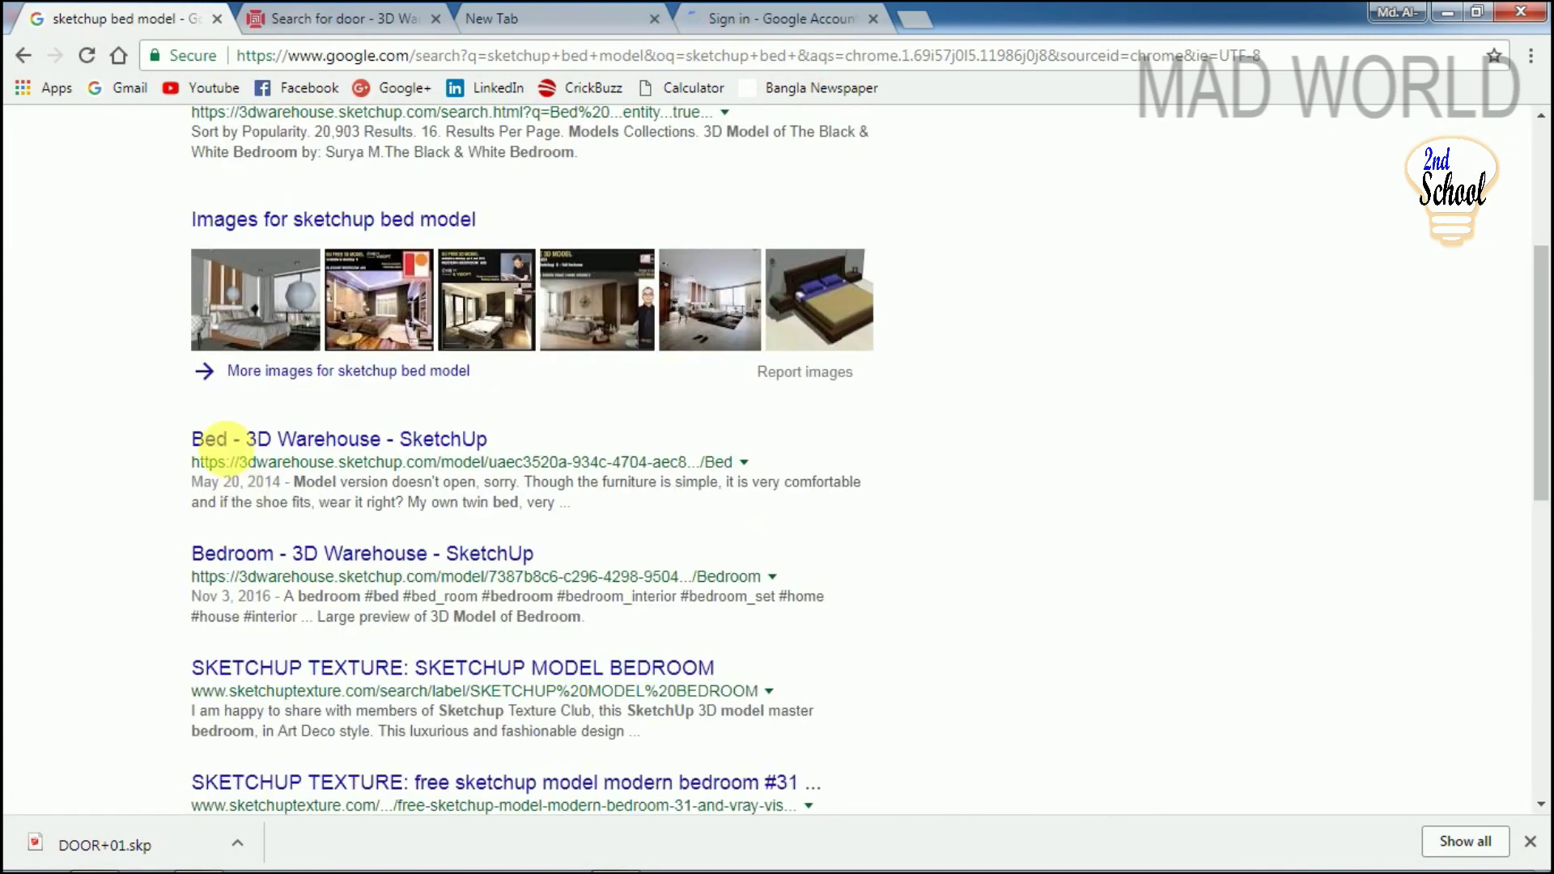
Open the 'Bed - 3D Warehouse' result in a new tab and scroll its model page.
{"action": "middle_click", "coordinate": [361, 439]}
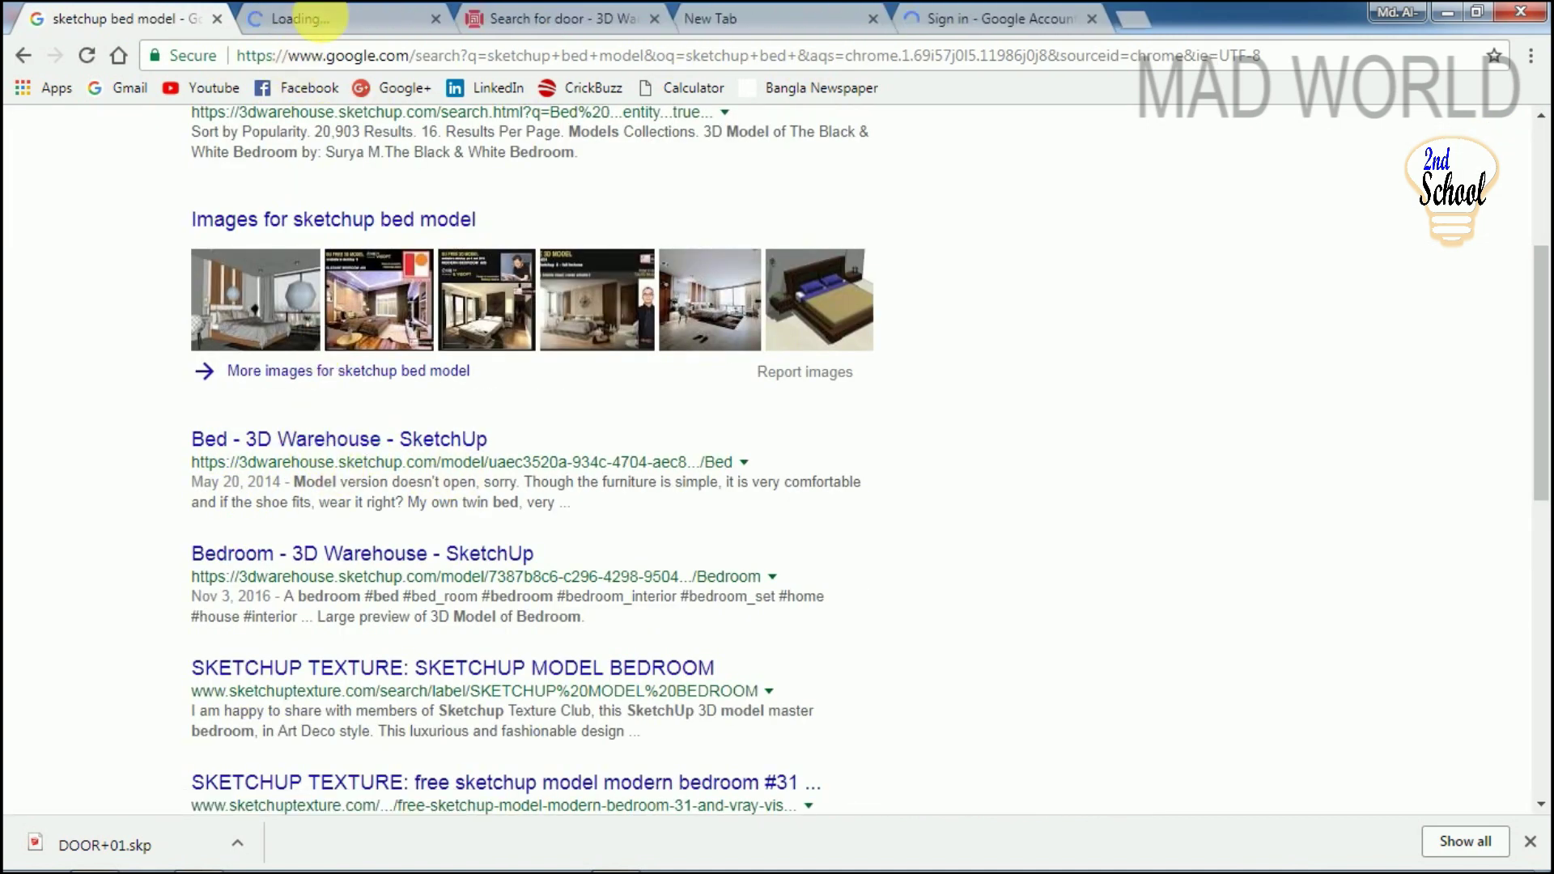
{"action": "left_click", "coordinate": [320, 20]}
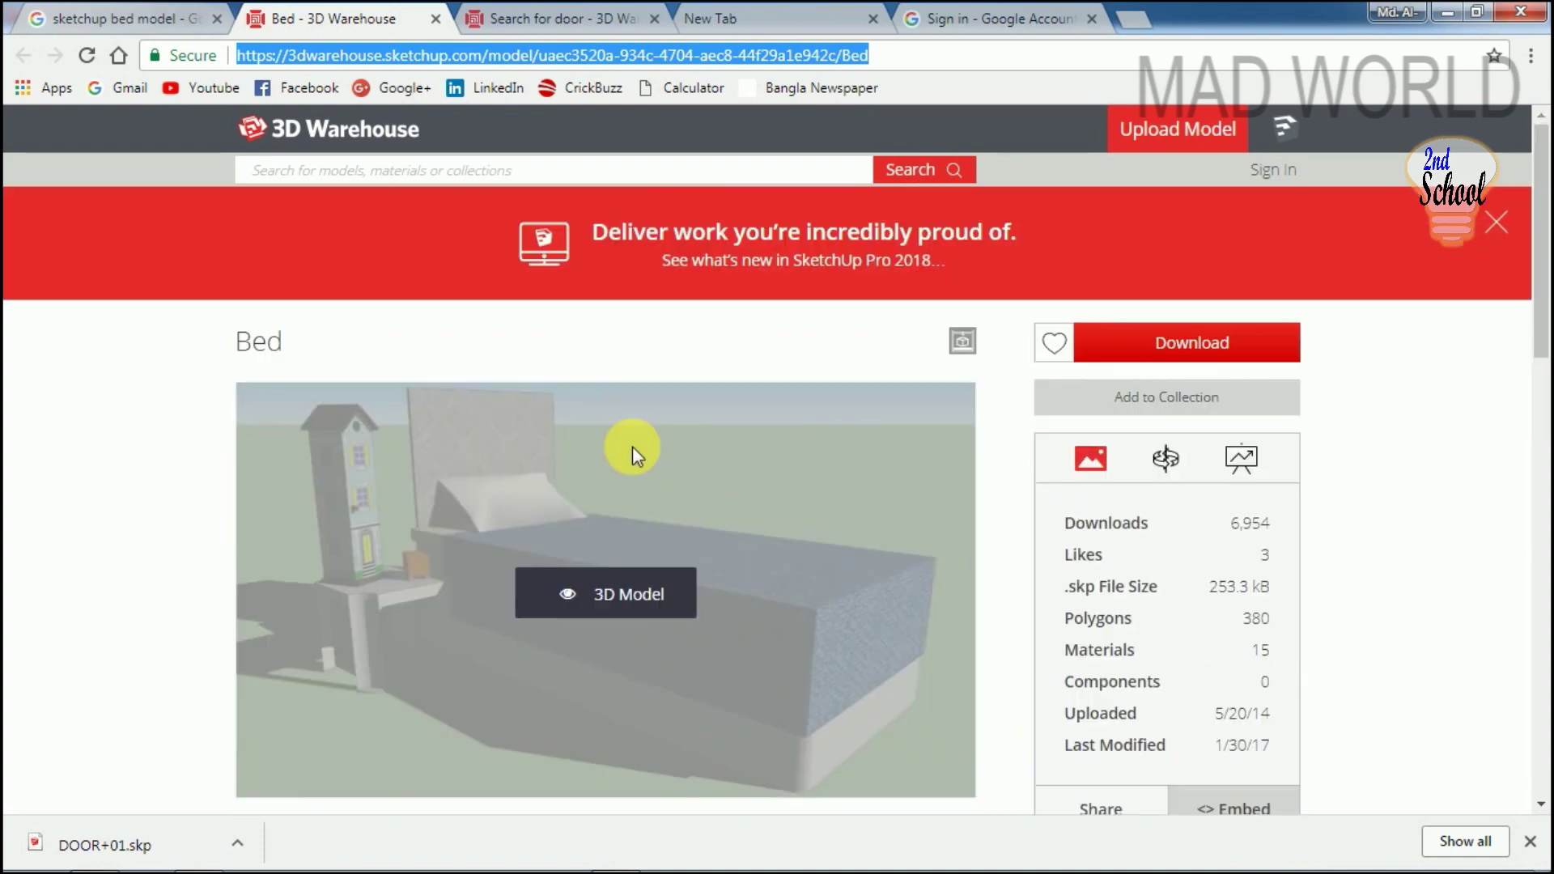
{"action": "scroll", "coordinate": [570, 498], "scroll_direction": "down", "scroll_amount": 3}
{"action": "scroll", "coordinate": [589, 535], "scroll_direction": "down", "scroll_amount": 7}
{"action": "scroll", "coordinate": [589, 535], "scroll_direction": "down", "scroll_amount": 3}
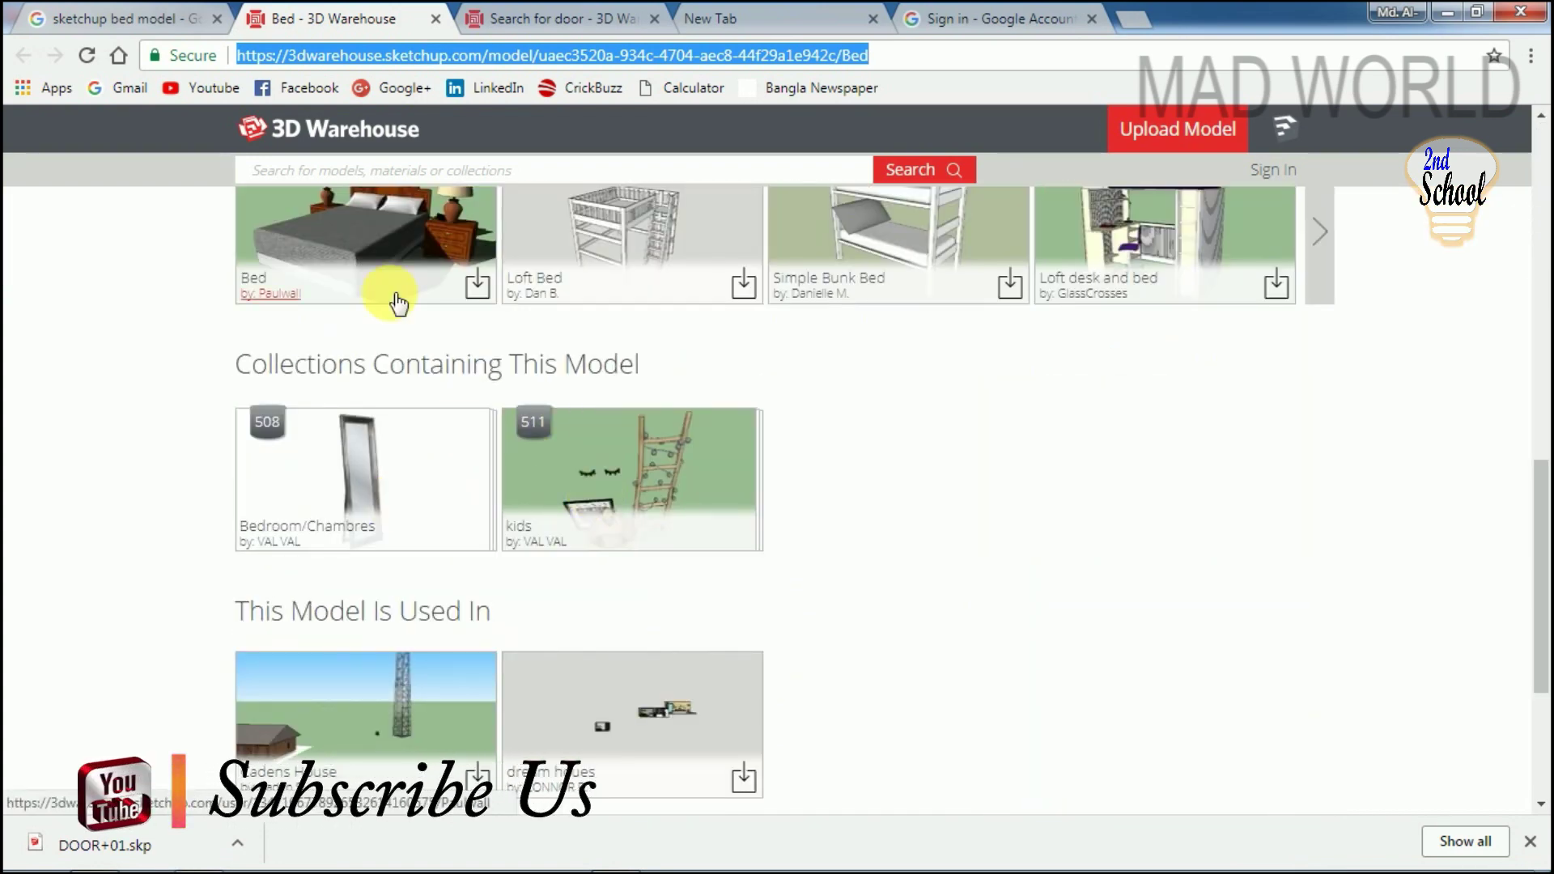
{"action": "scroll", "coordinate": [391, 305], "scroll_direction": "down", "scroll_amount": 4}
{"action": "scroll", "coordinate": [510, 215], "scroll_direction": "up", "scroll_amount": 10}
{"action": "scroll", "coordinate": [996, 374], "scroll_direction": "up", "scroll_amount": 7}
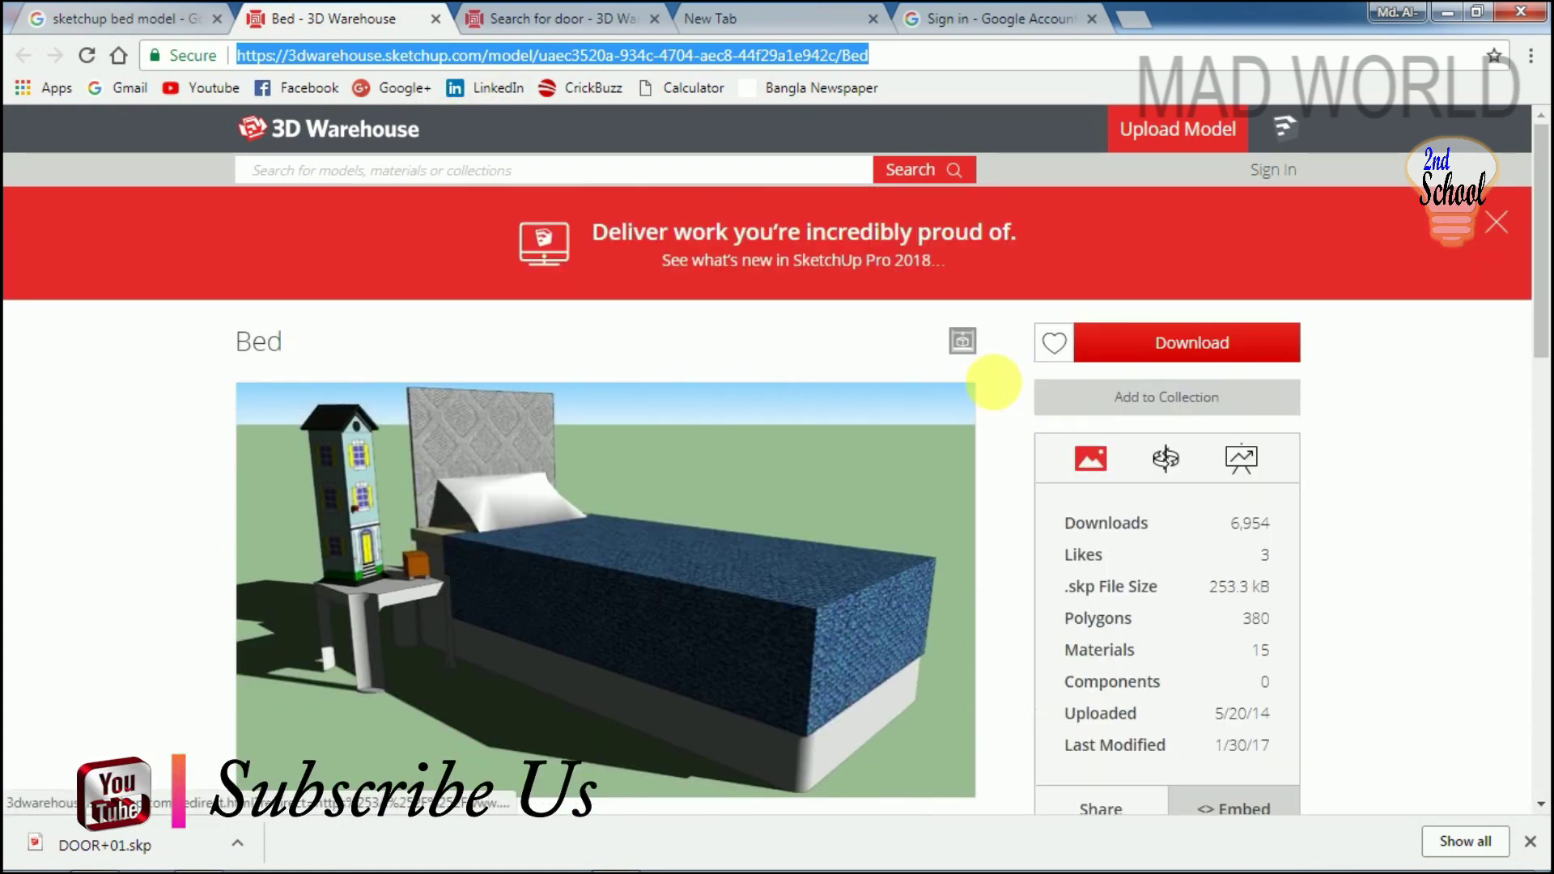
{"action": "left_click", "coordinate": [401, 179]}
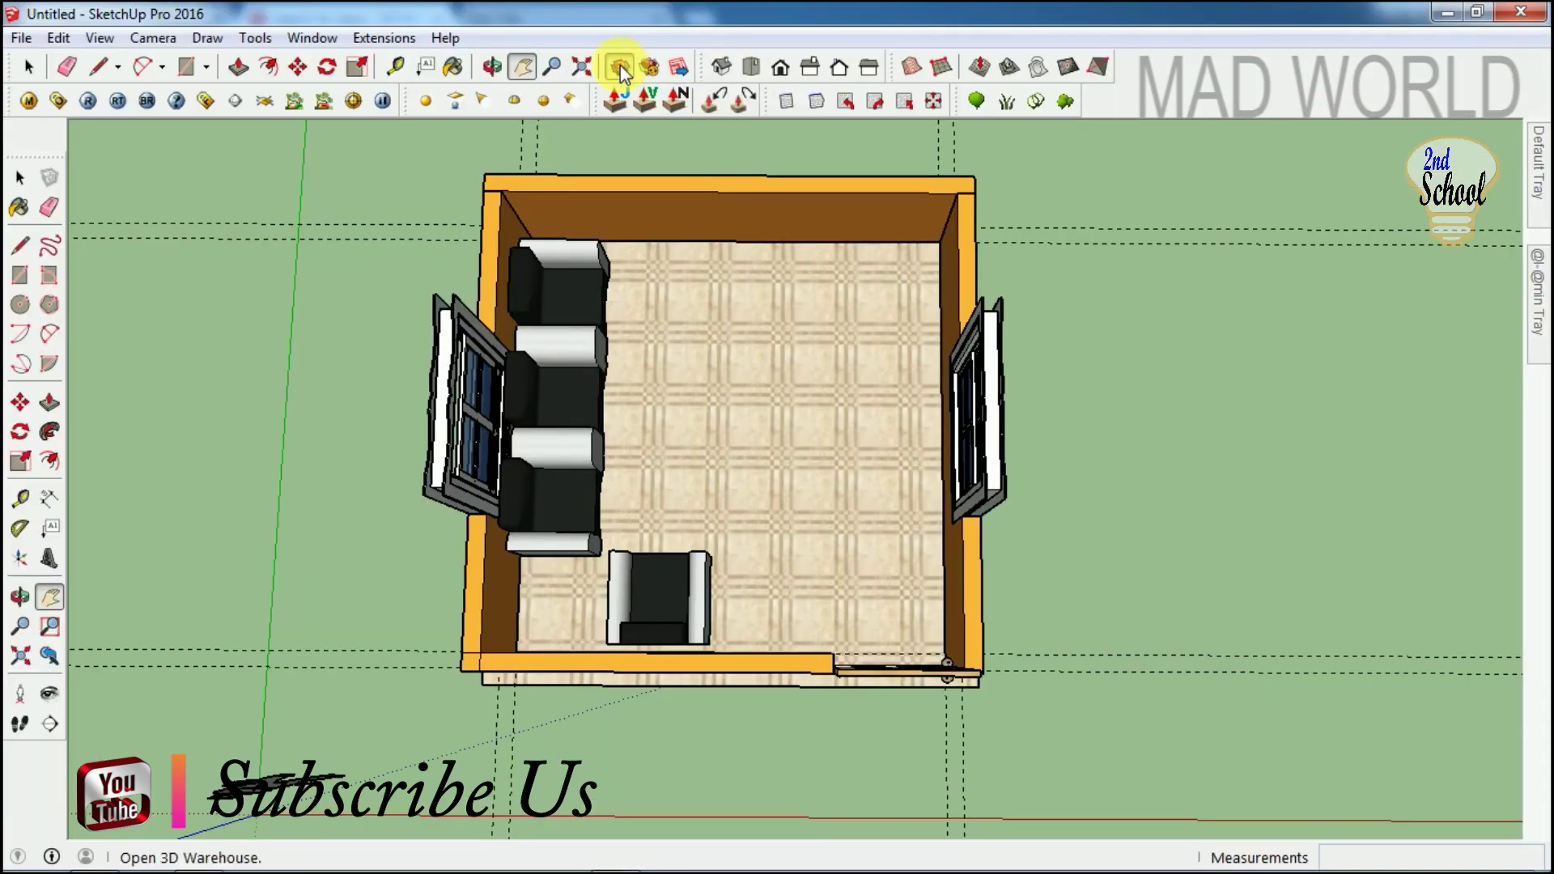
Download the CENTER TABLE model from 3D Warehouse straight into the room model.
{"action": "left_click", "coordinate": [619, 70]}
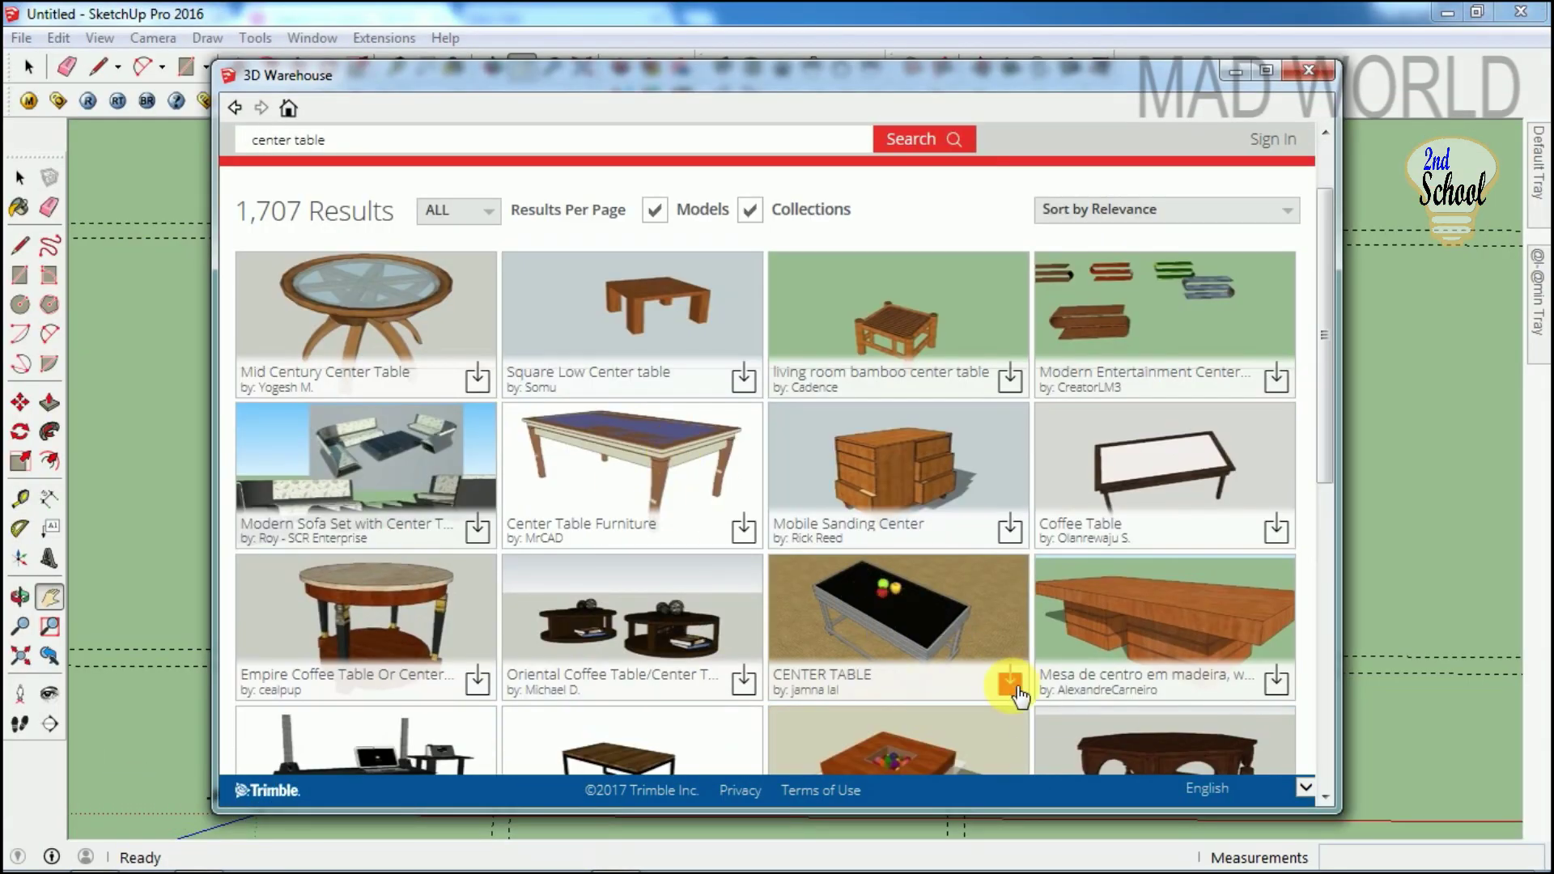
{"action": "left_click", "coordinate": [1015, 692]}
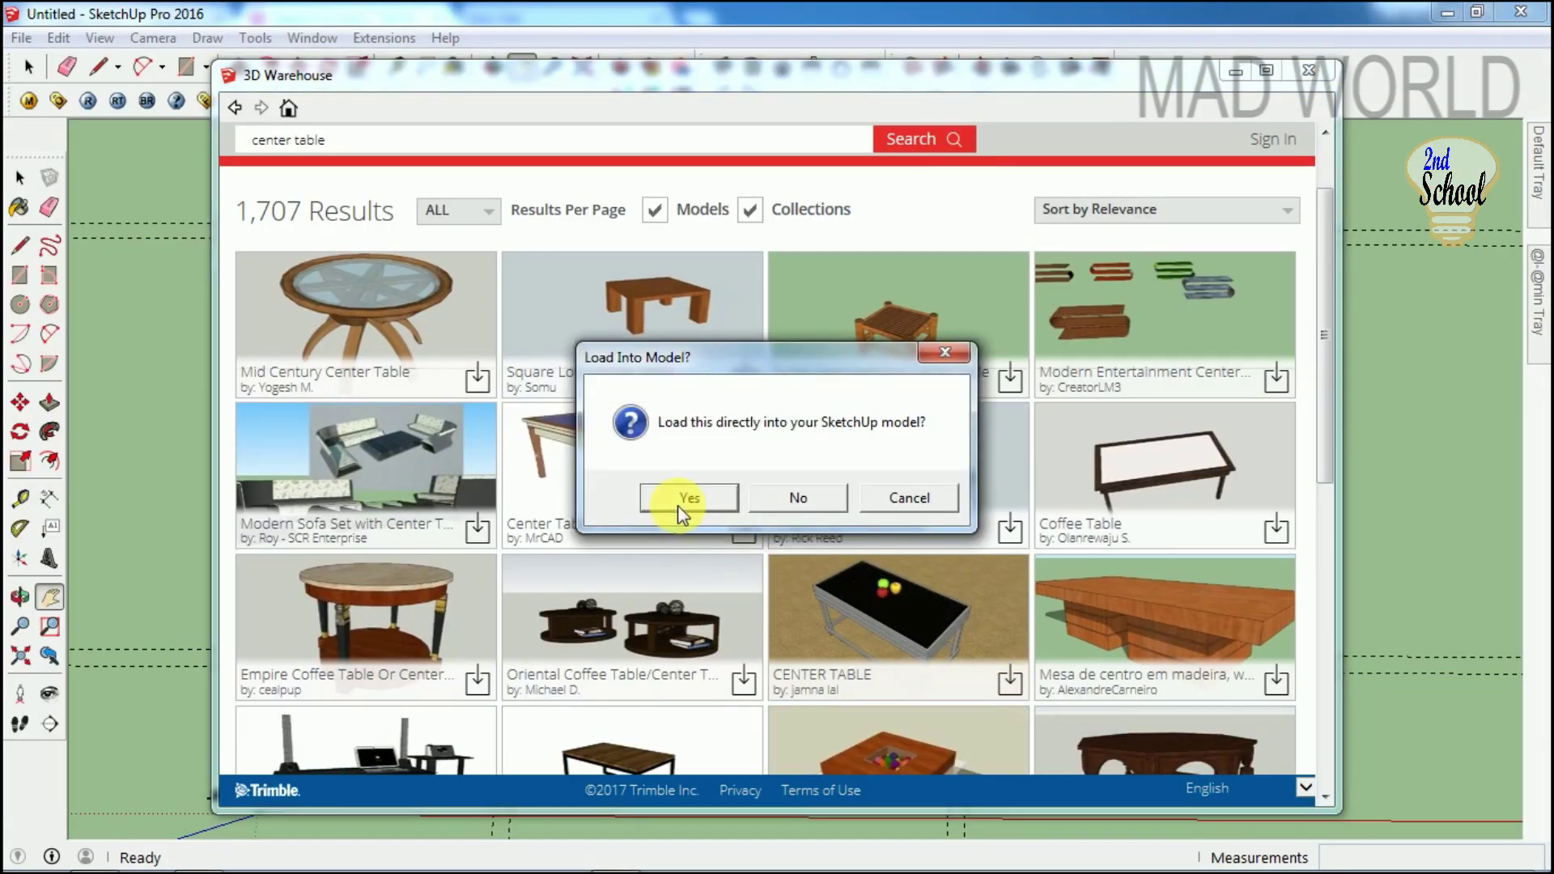
{"action": "left_click", "coordinate": [715, 489]}
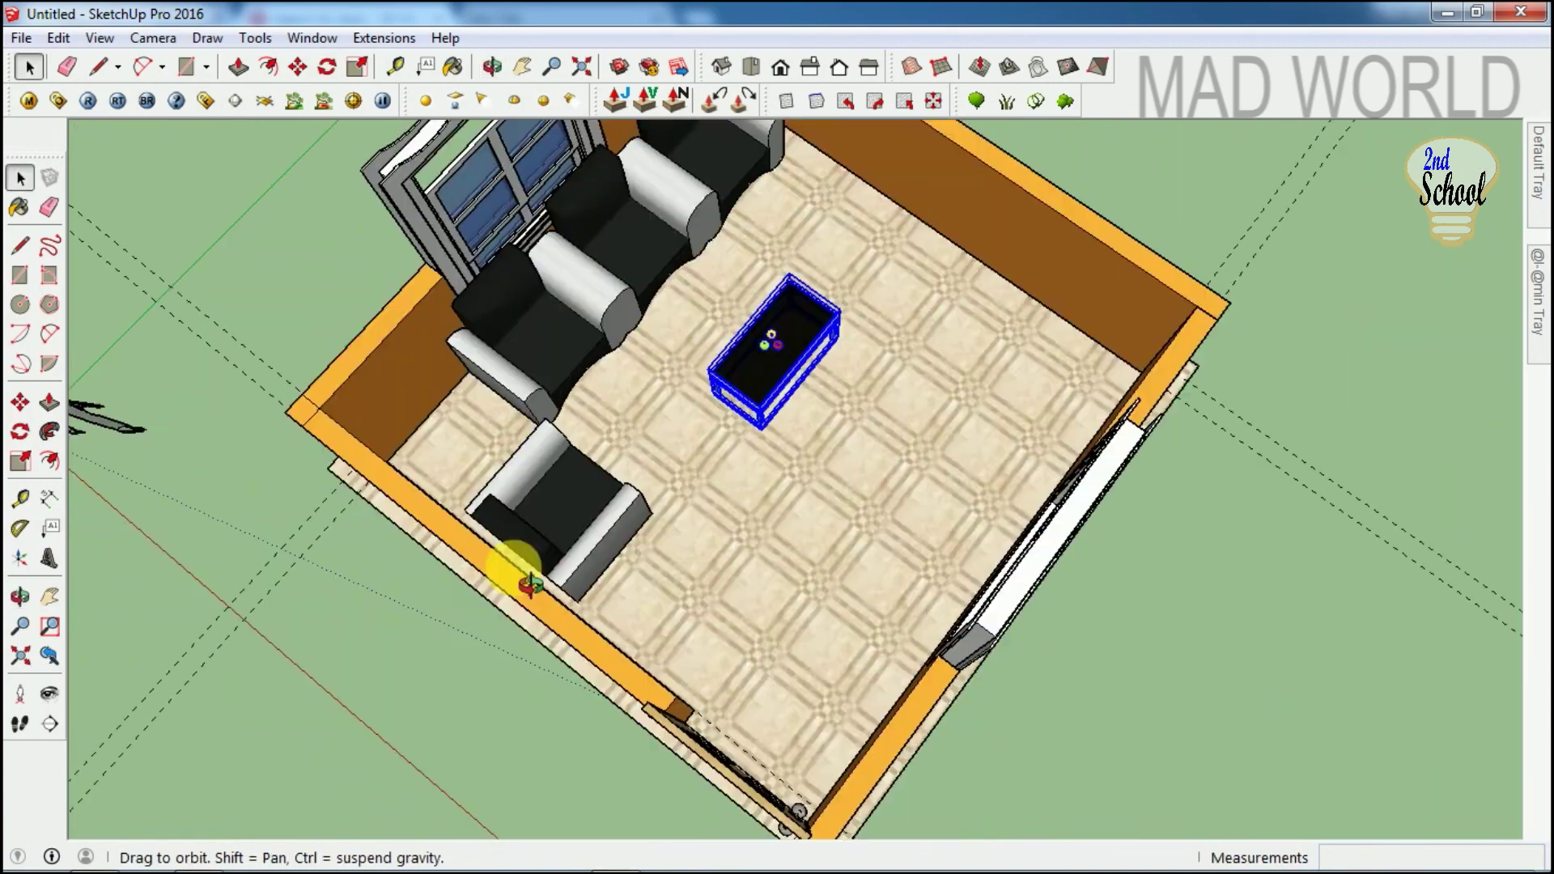
Activate the Scale tool (S) to resize the center table.
{"action": "key", "text": "s"}
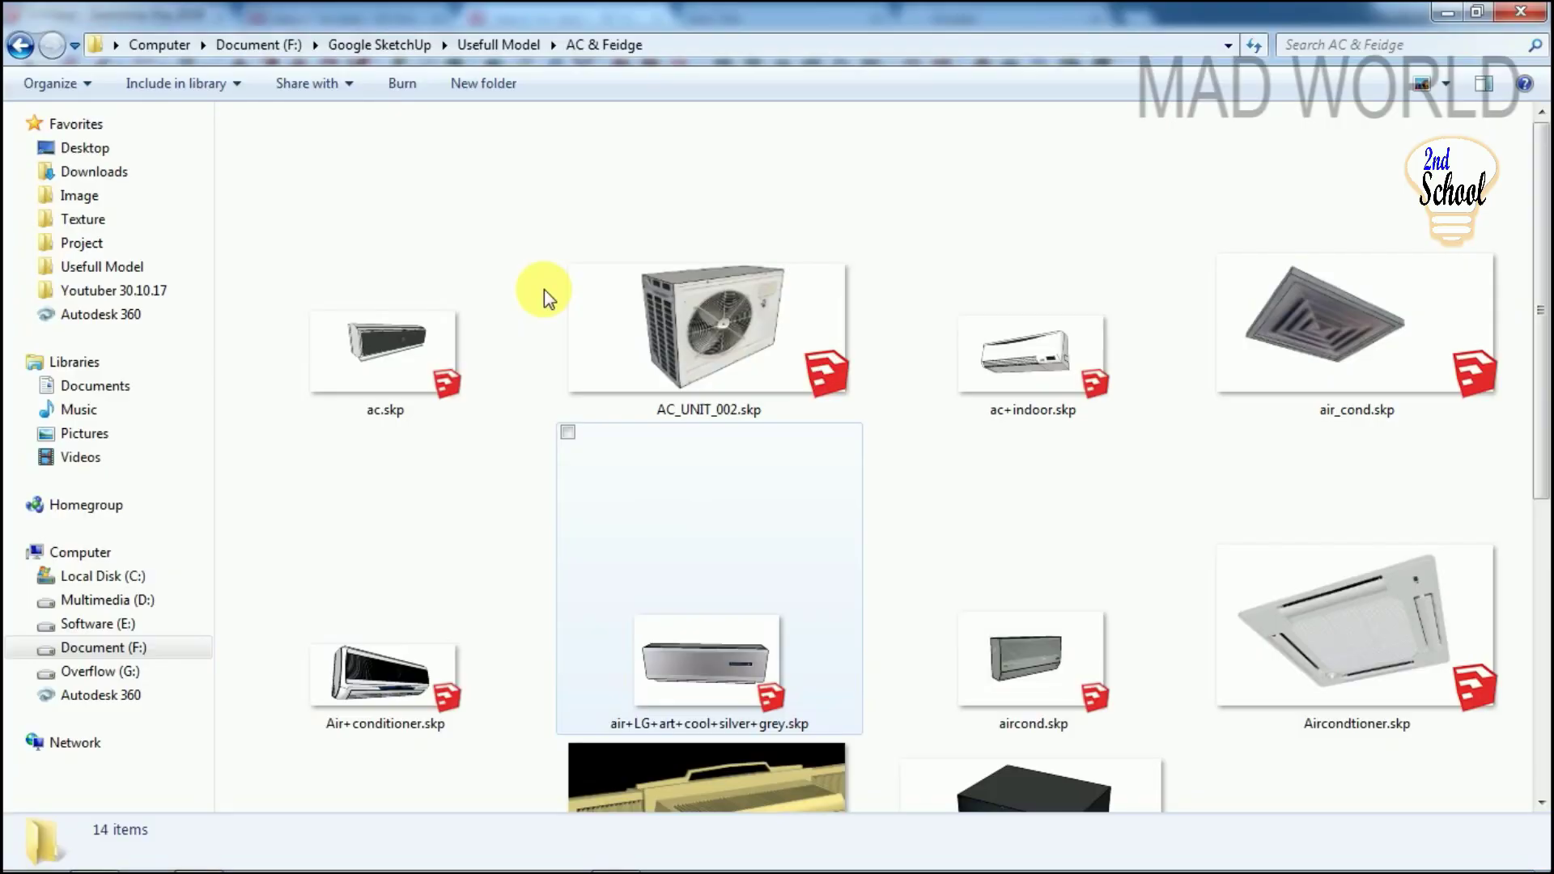
Browse the Bed folder under Usefull Model in Windows Explorer.
{"action": "left_click", "coordinate": [502, 44]}
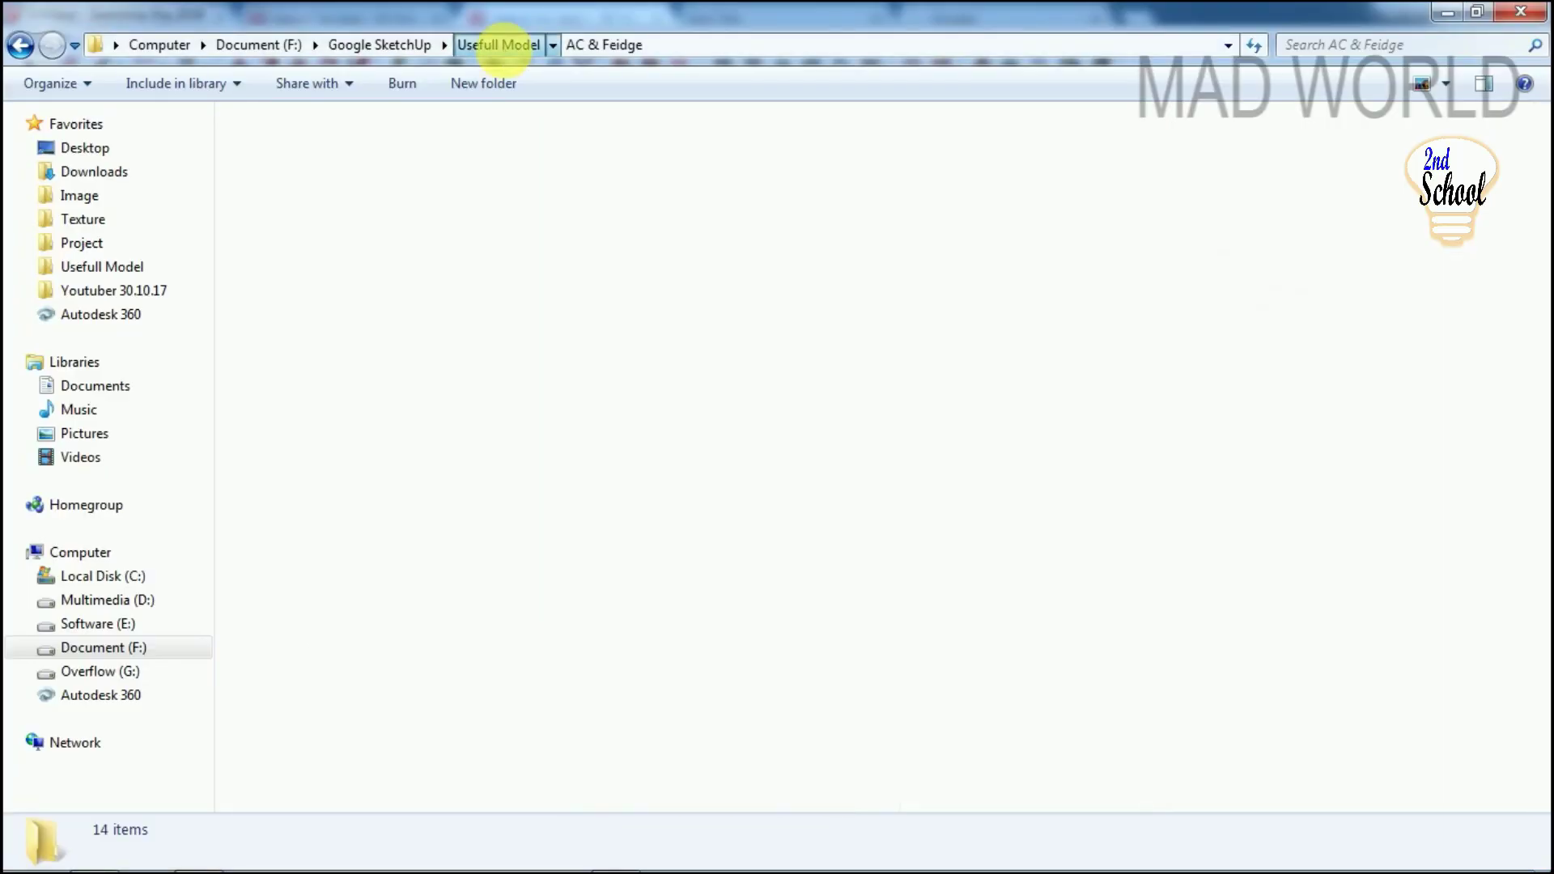
{"action": "double_click", "coordinate": [547, 169]}
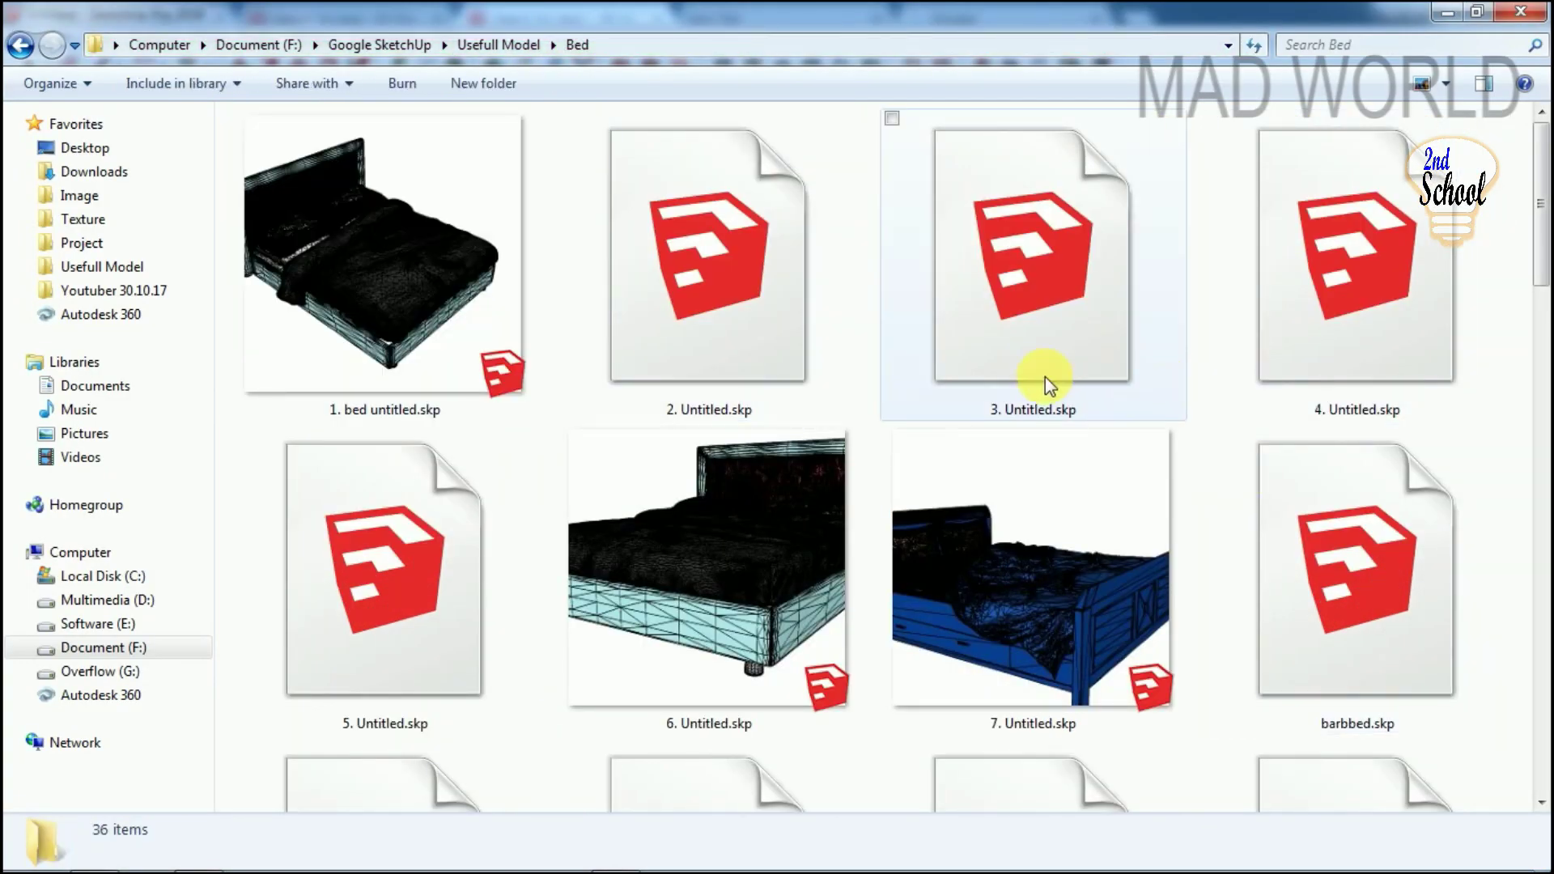
{"action": "scroll", "coordinate": [1052, 567], "scroll_direction": "down", "scroll_amount": 5}
{"action": "scroll", "coordinate": [1035, 485], "scroll_direction": "up", "scroll_amount": 5}
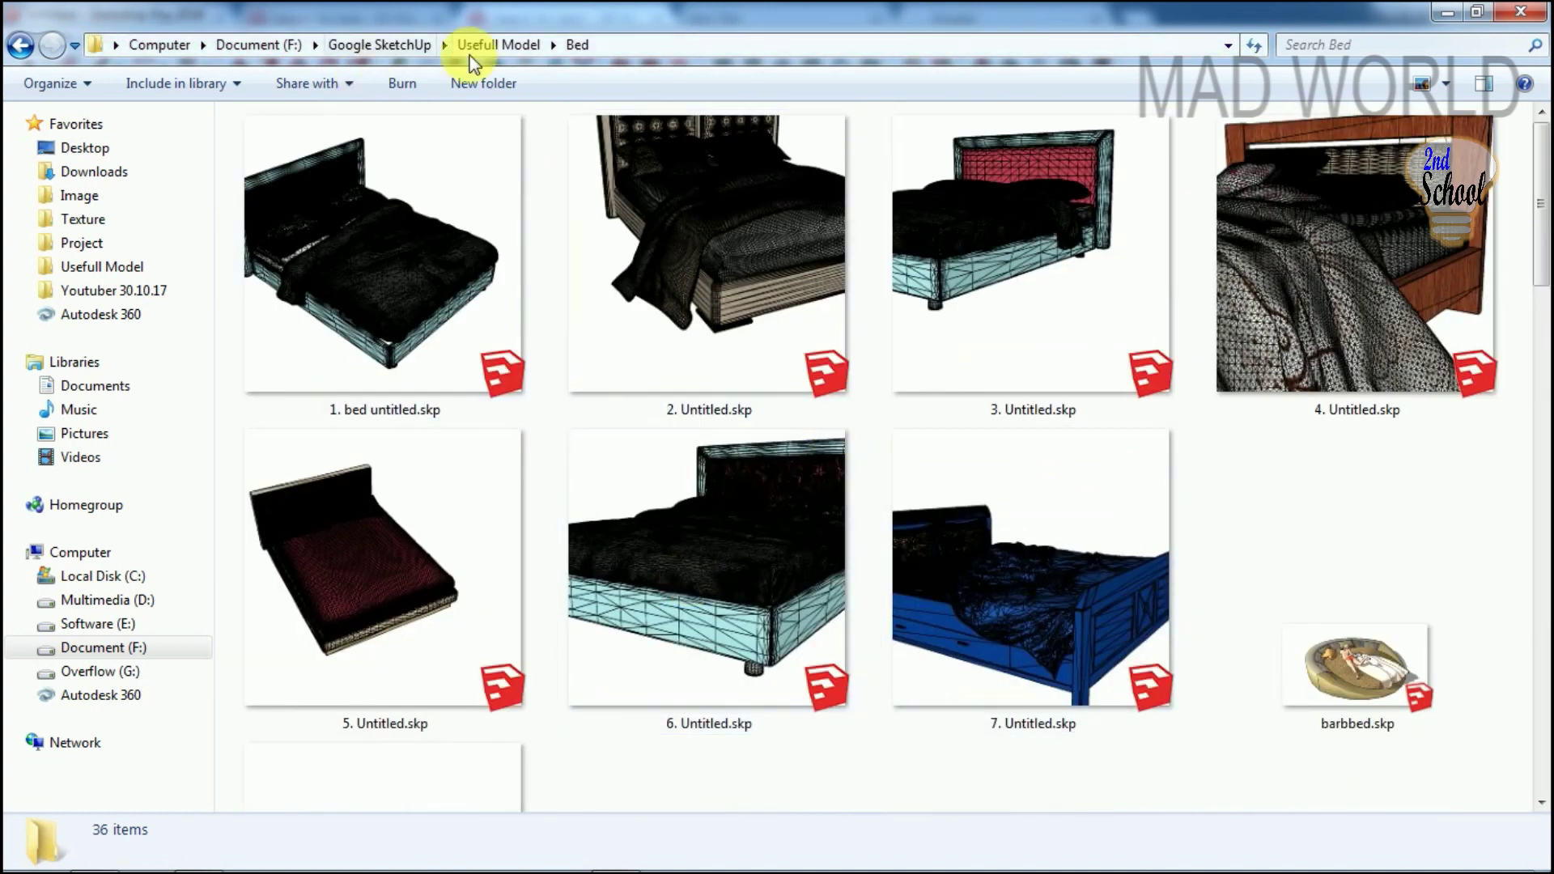
Return to Usefull Model and scroll through the Tree folder's plant models.
{"action": "left_click", "coordinate": [471, 47]}
{"action": "double_click", "coordinate": [656, 526]}
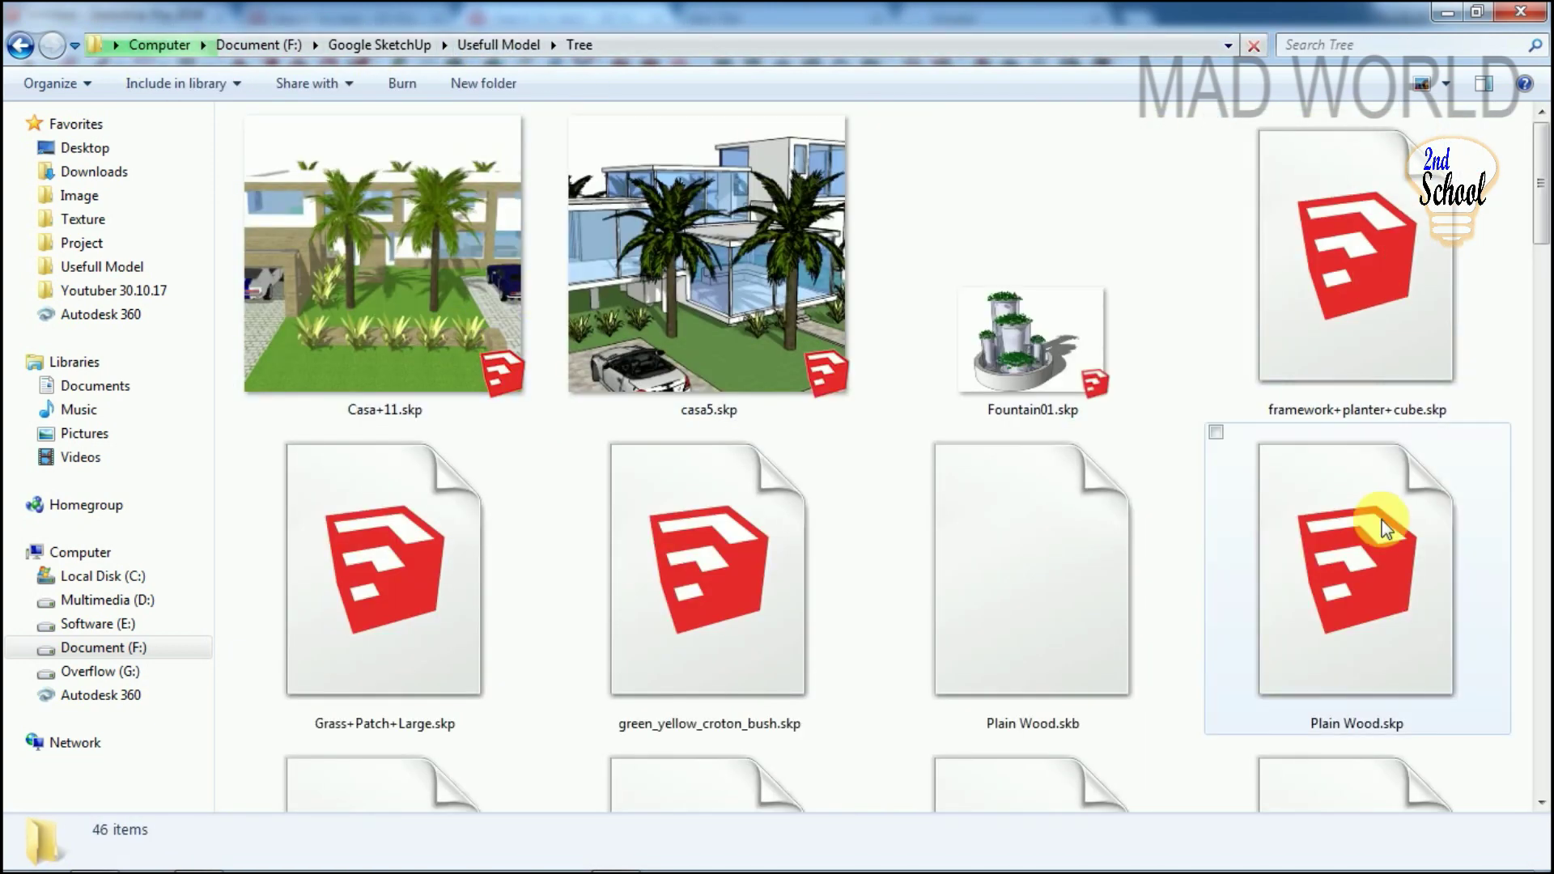
{"action": "scroll", "coordinate": [453, 602], "scroll_direction": "down", "scroll_amount": 3}
{"action": "scroll", "coordinate": [604, 486], "scroll_direction": "up", "scroll_amount": 3}
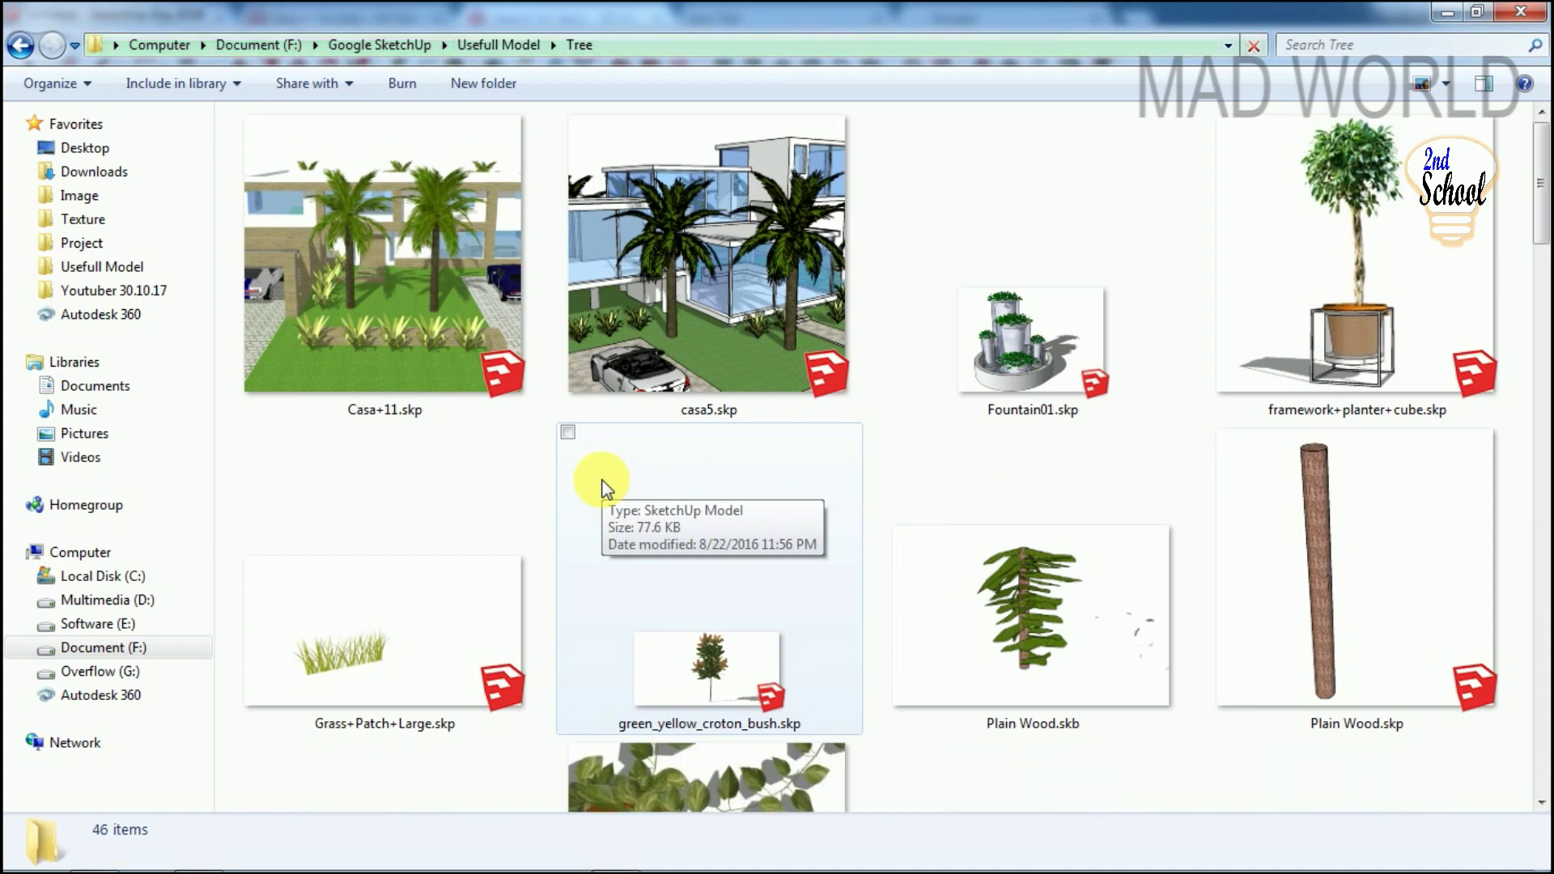
{"action": "scroll", "coordinate": [599, 486], "scroll_direction": "down", "scroll_amount": 3}
{"action": "scroll", "coordinate": [597, 486], "scroll_direction": "down", "scroll_amount": 3}
{"action": "scroll", "coordinate": [583, 518], "scroll_direction": "down", "scroll_amount": 8}
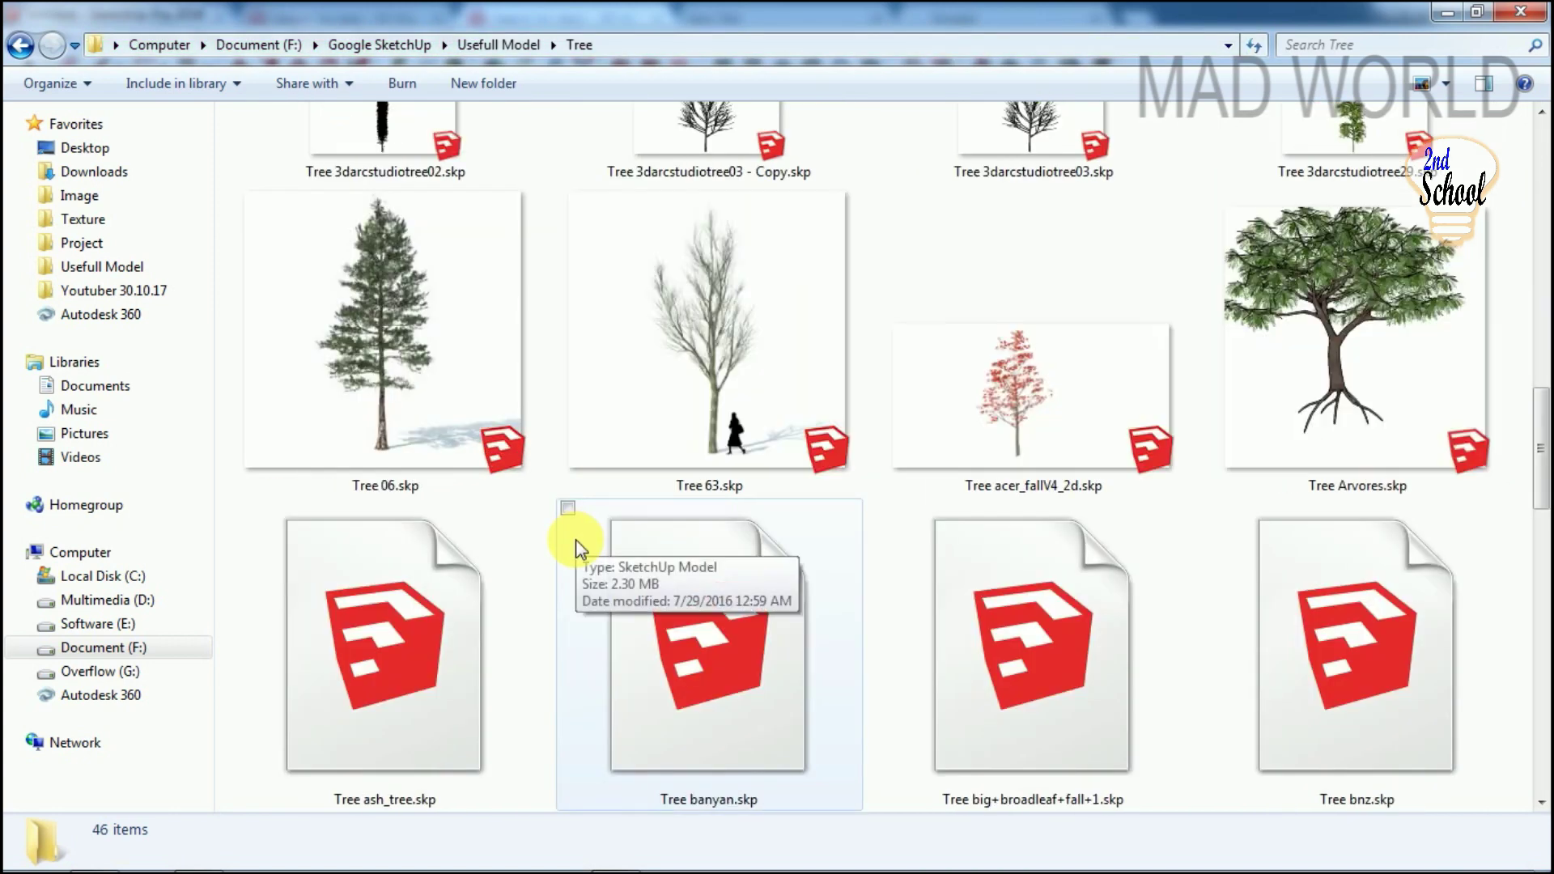
{"action": "scroll", "coordinate": [583, 550], "scroll_direction": "down", "scroll_amount": 5}
{"action": "scroll", "coordinate": [608, 563], "scroll_direction": "down", "scroll_amount": 1}
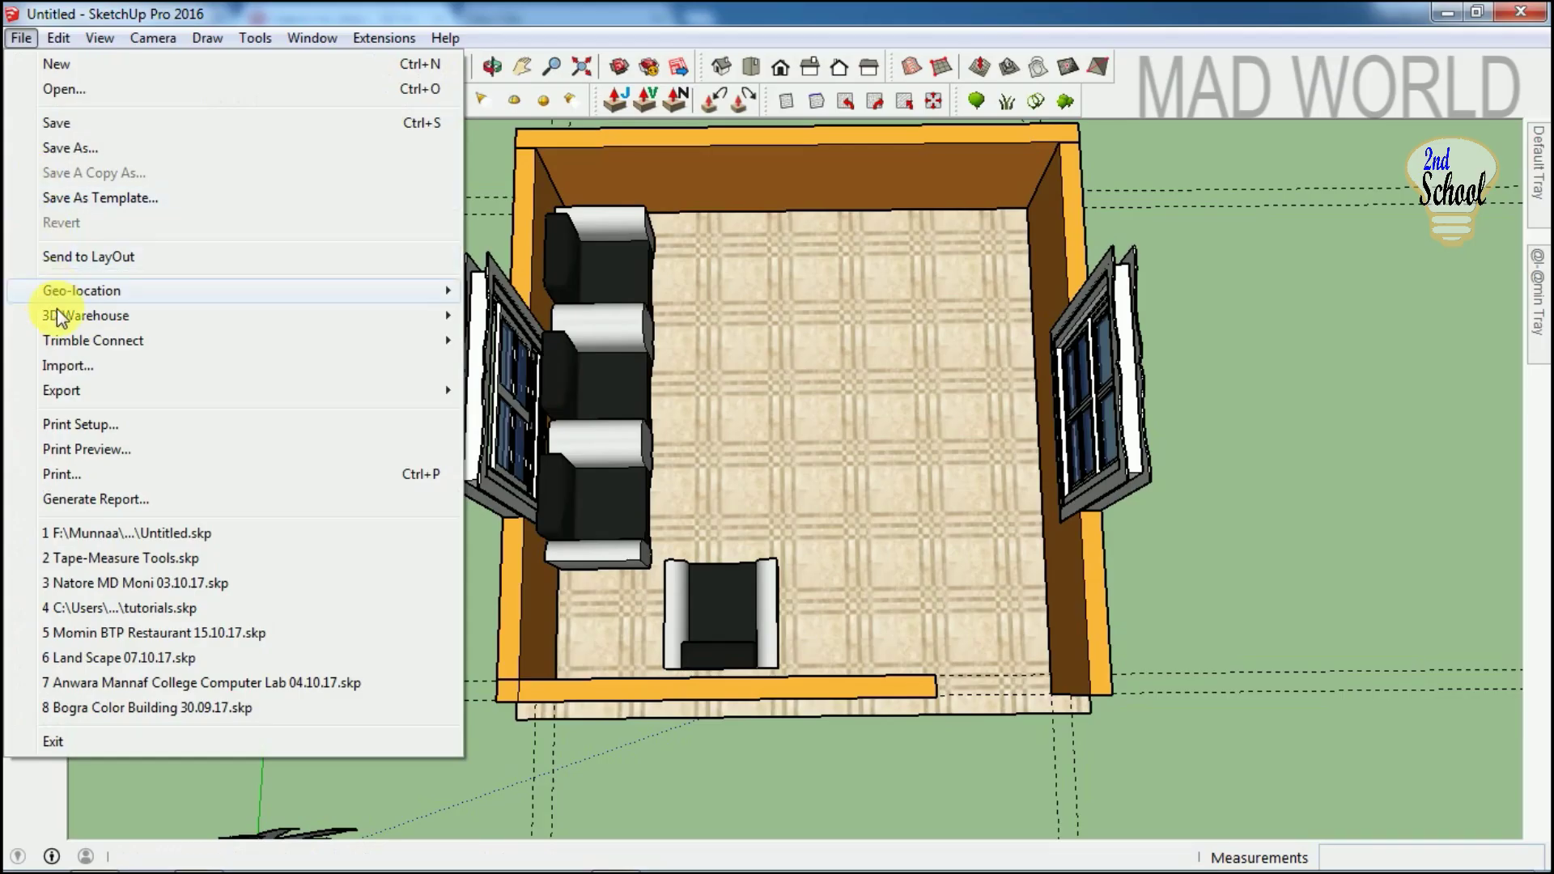
Attempt a File > Import of DOOR+01.skp from the Downloads folder.
{"action": "left_click", "coordinate": [72, 368]}
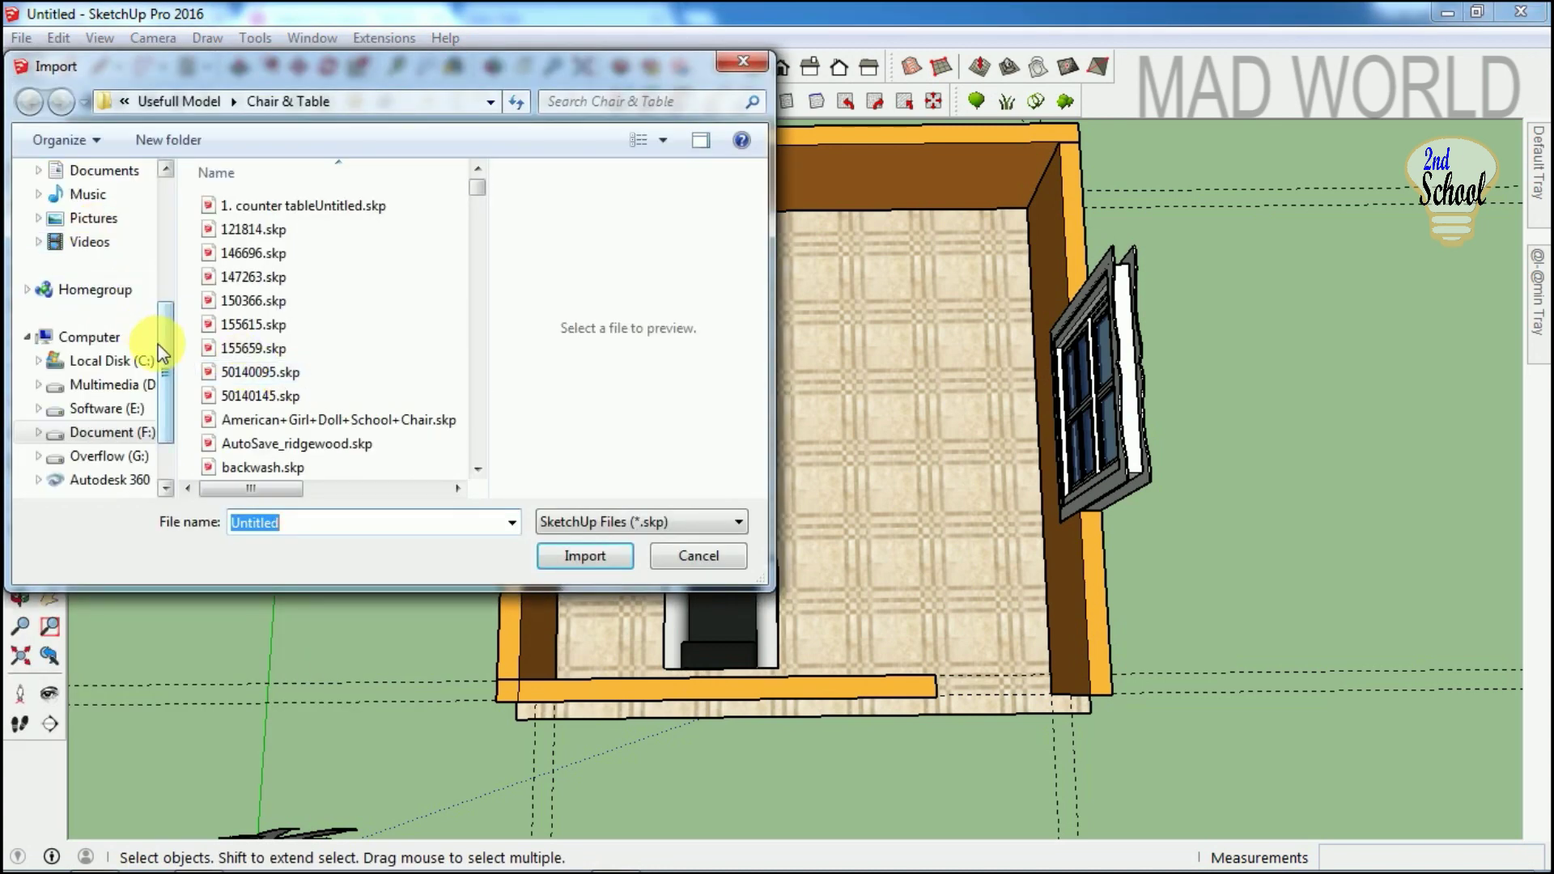
{"action": "left_click_drag", "start_coordinate": [162, 354], "coordinate": [163, 216]}
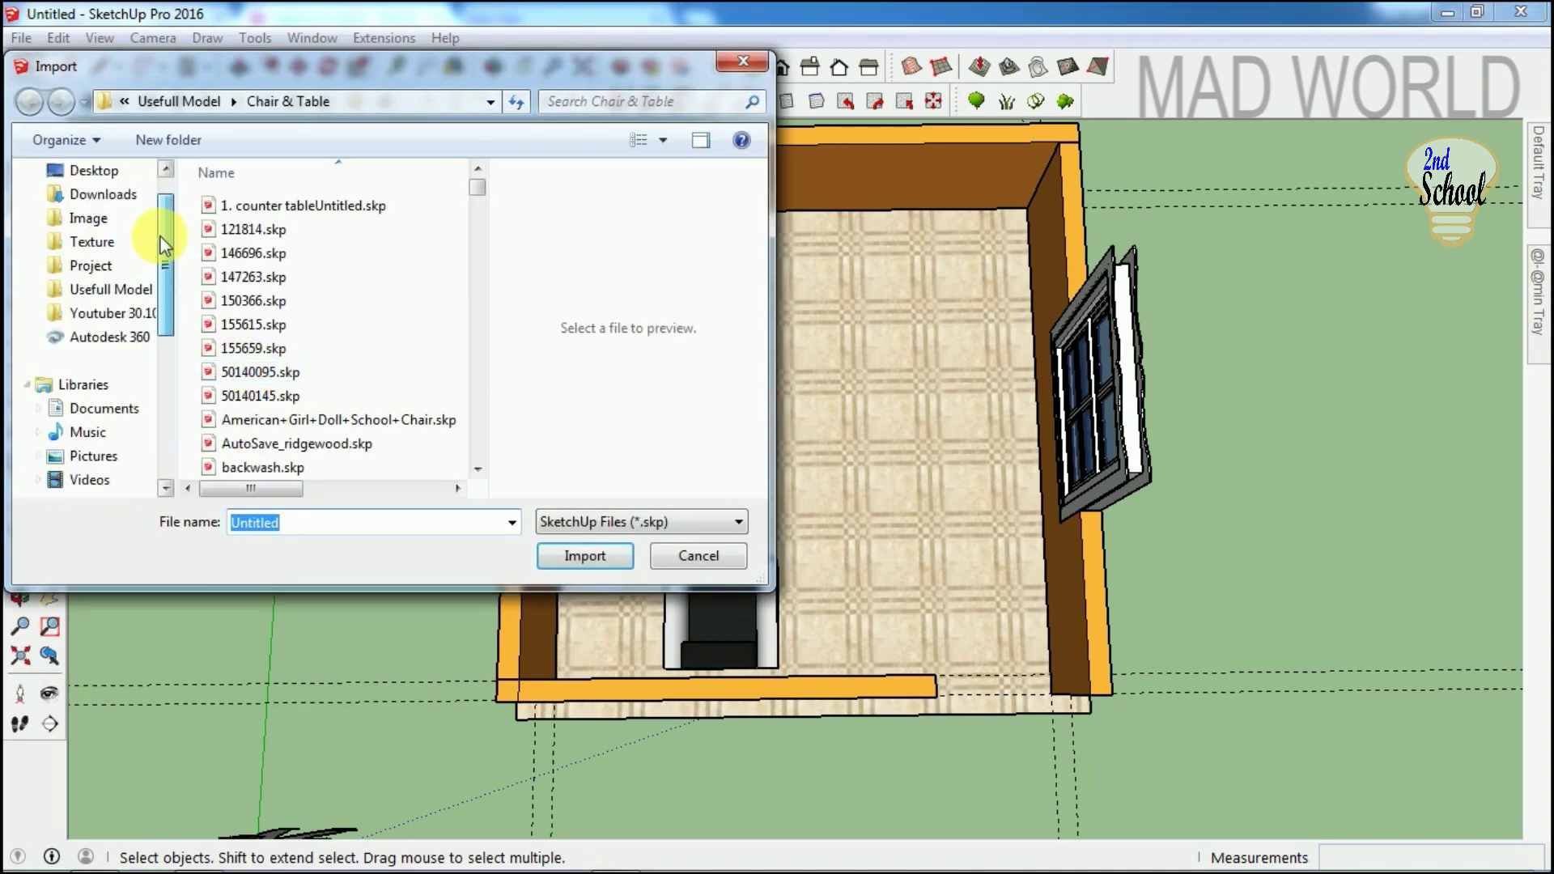
{"action": "left_click", "coordinate": [101, 197]}
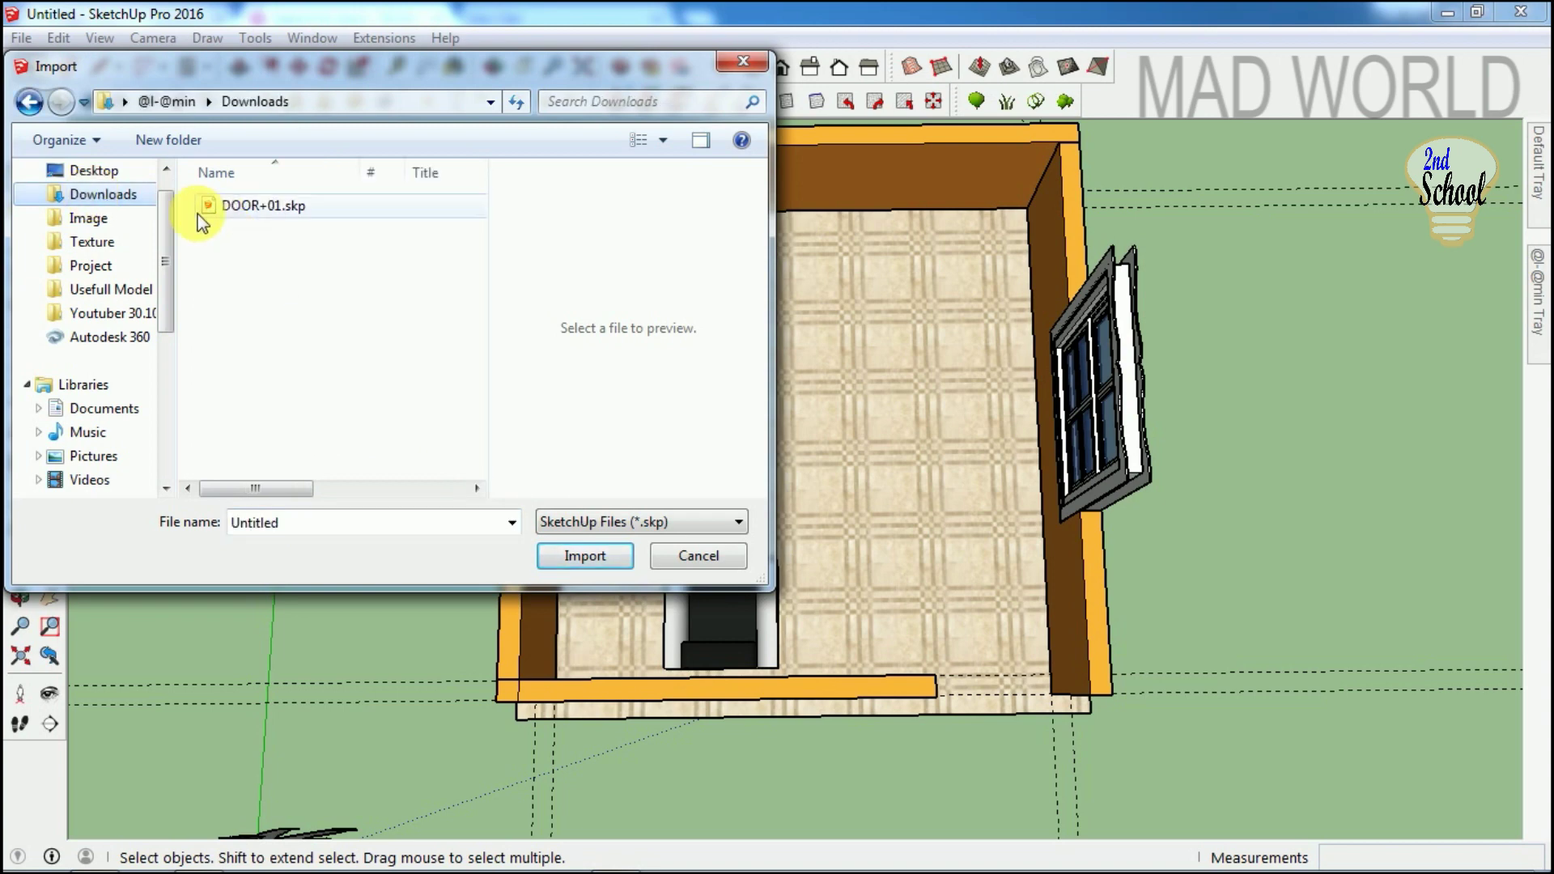
{"action": "left_click", "coordinate": [241, 208]}
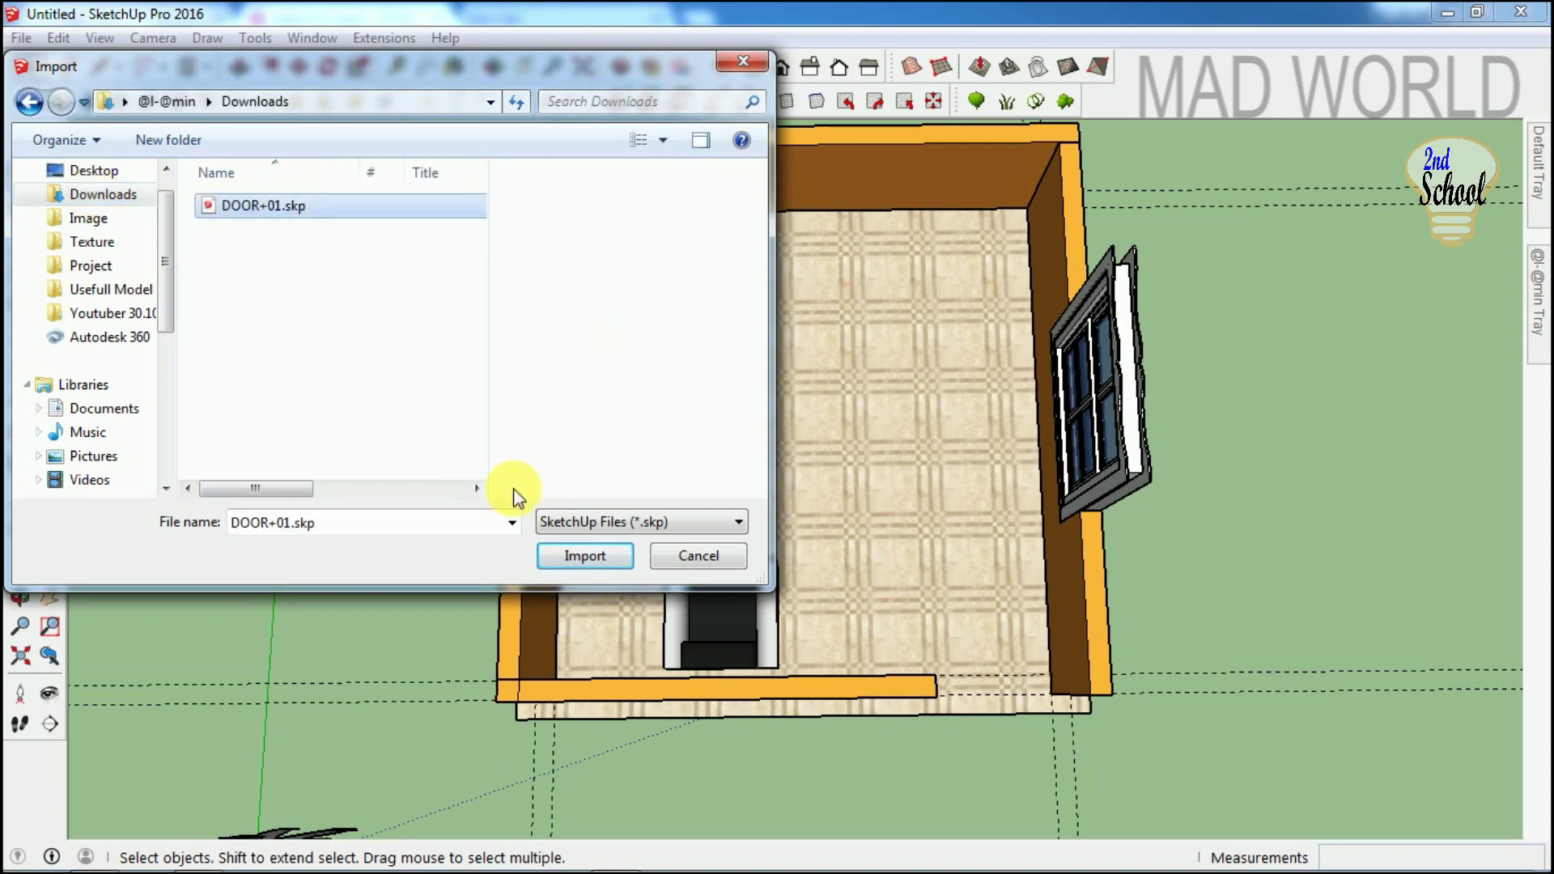
{"action": "left_click", "coordinate": [556, 555]}
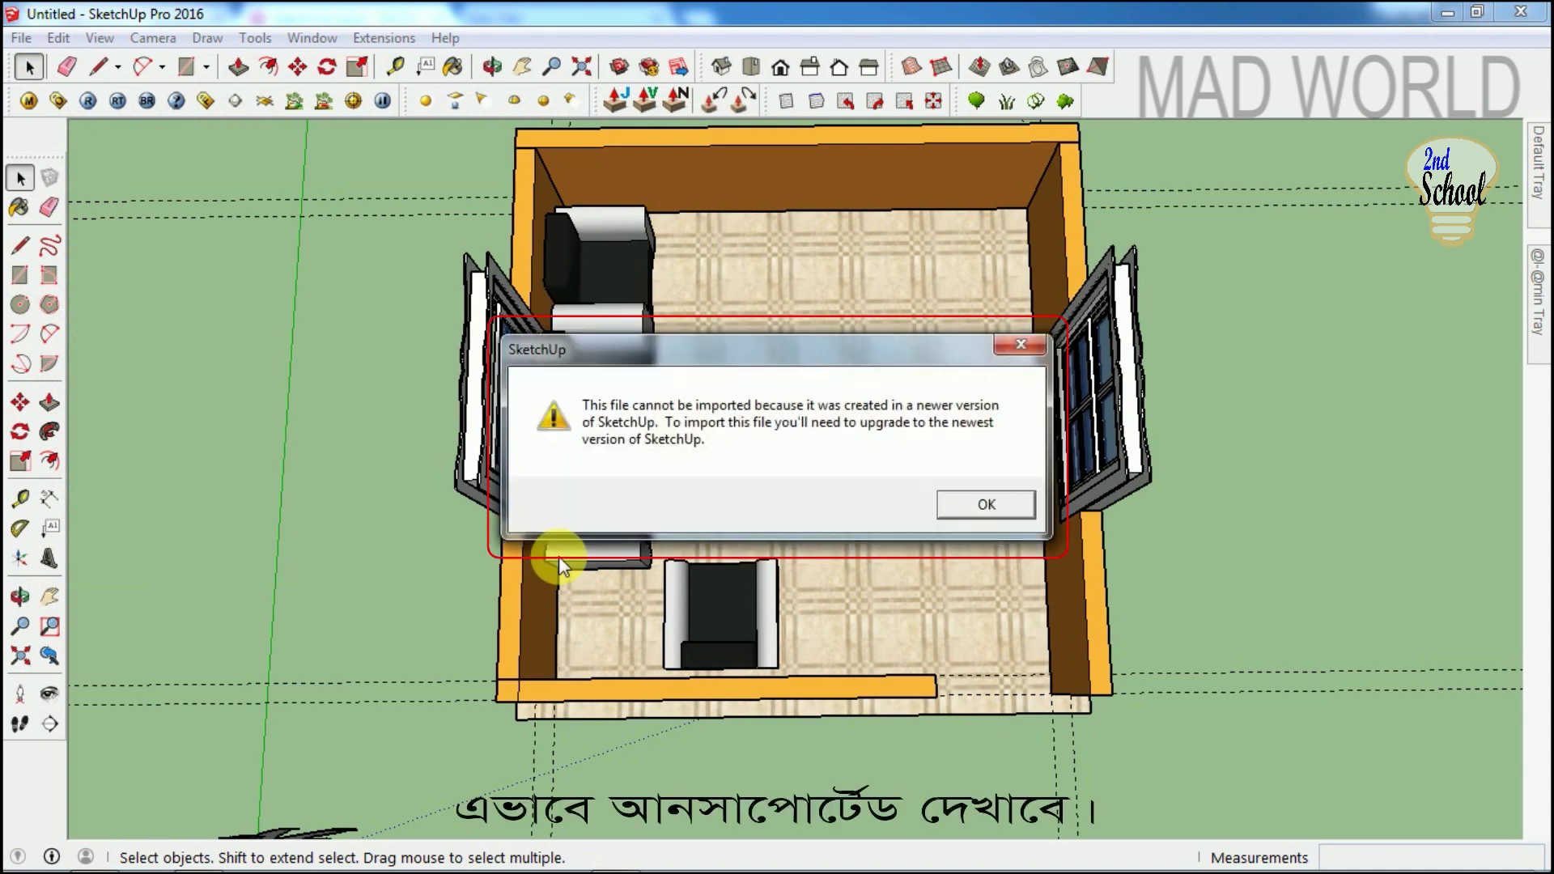